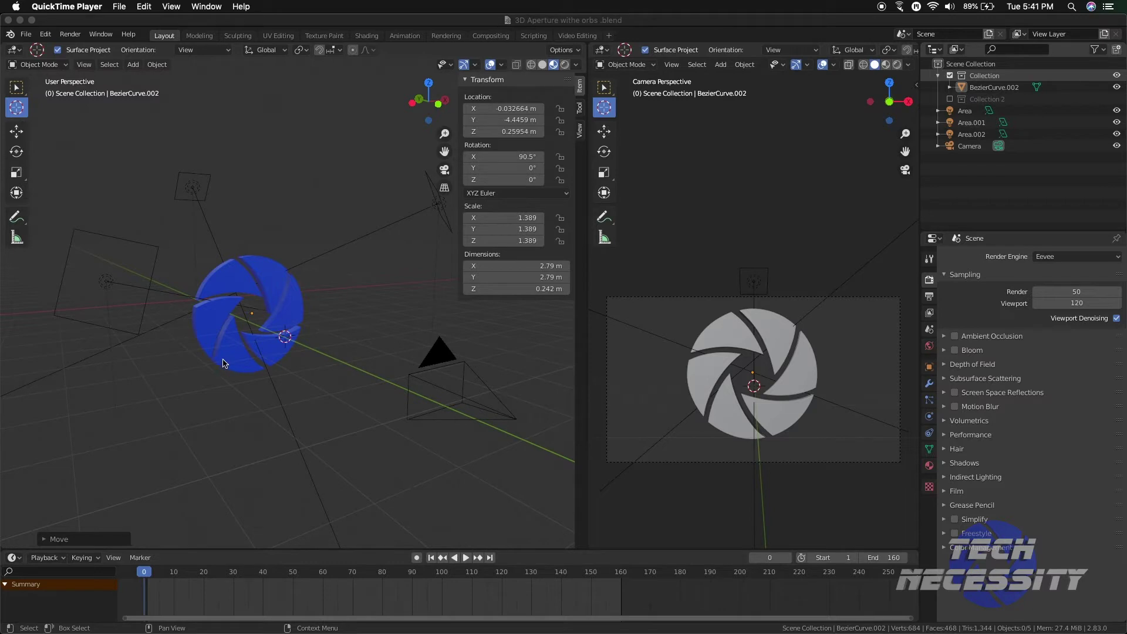
- Place the 3D cursor on the lower part of the aperture and add a Path curve there
click(243, 335)
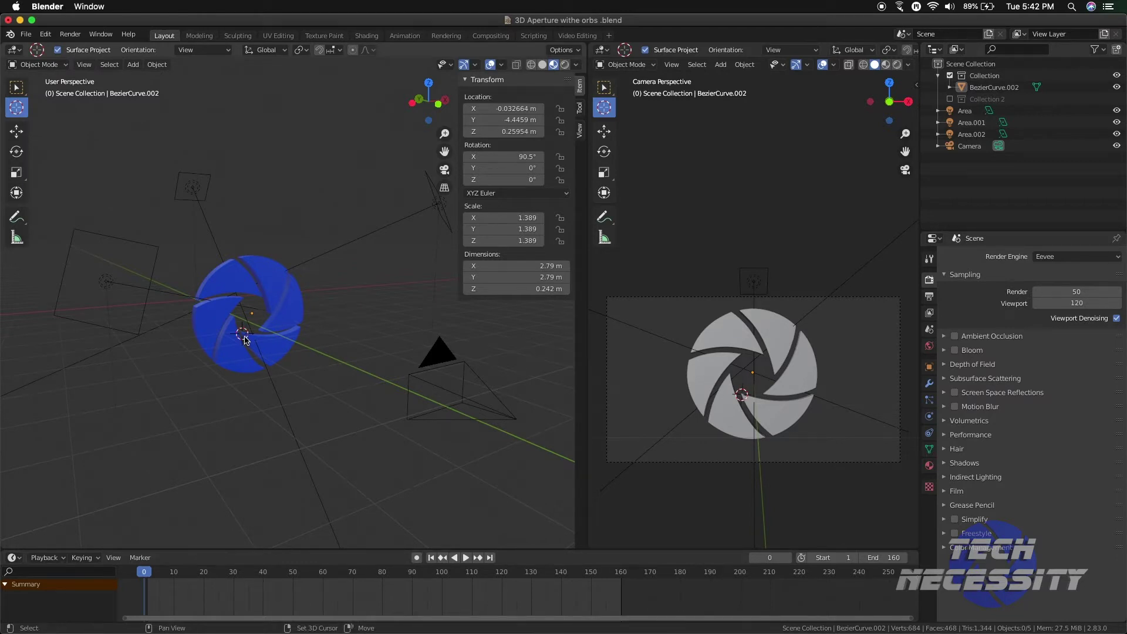
key(shift+a)
mouse_move(242, 340)
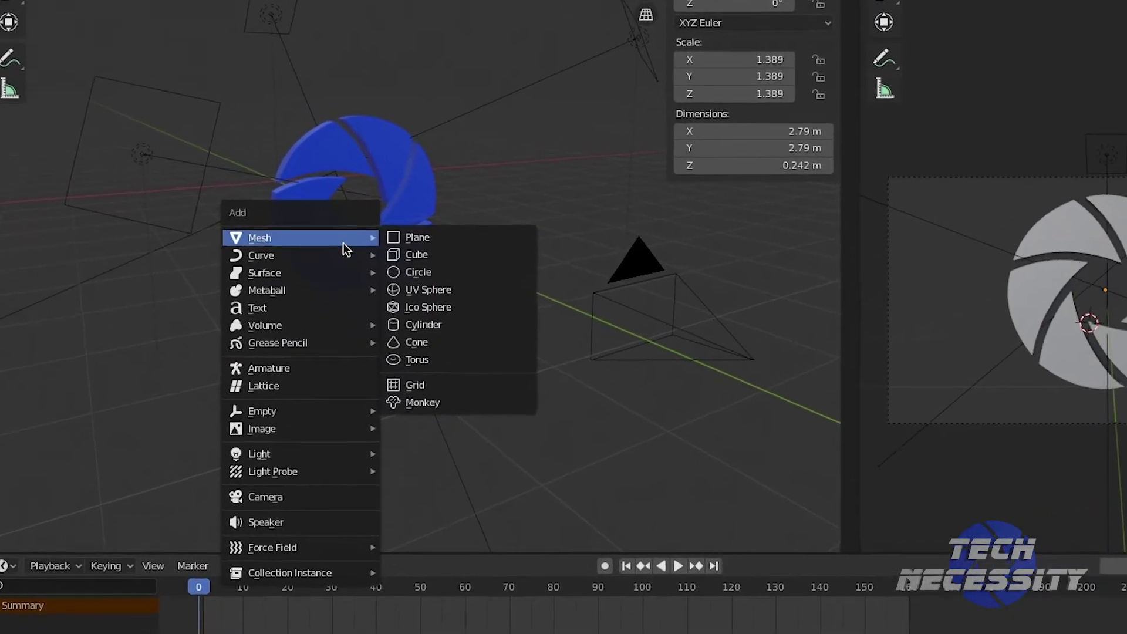
mouse_move(347, 253)
click(448, 334)
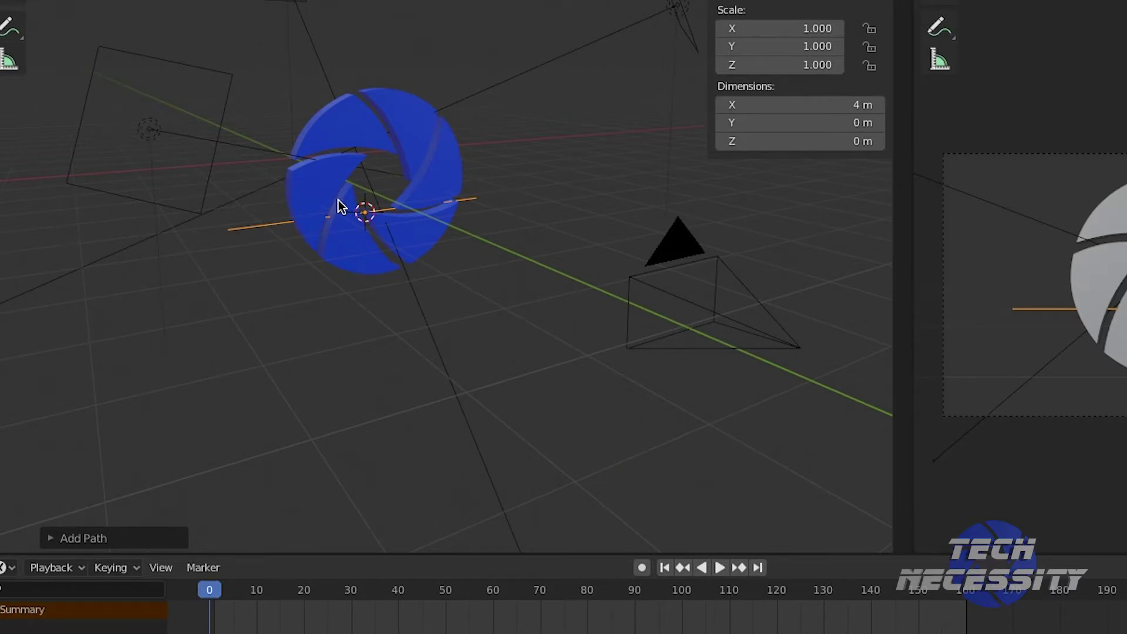
- Move the path in front of the aperture, to about X 0.19 m and Y -5.87 m
key(KP_7)
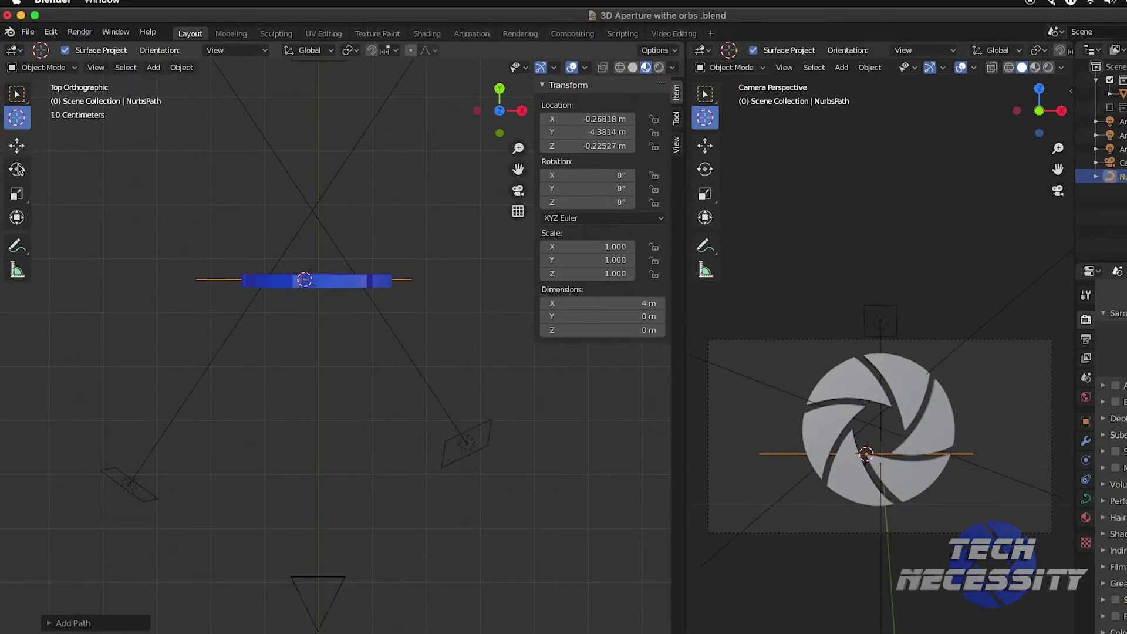
click(16, 145)
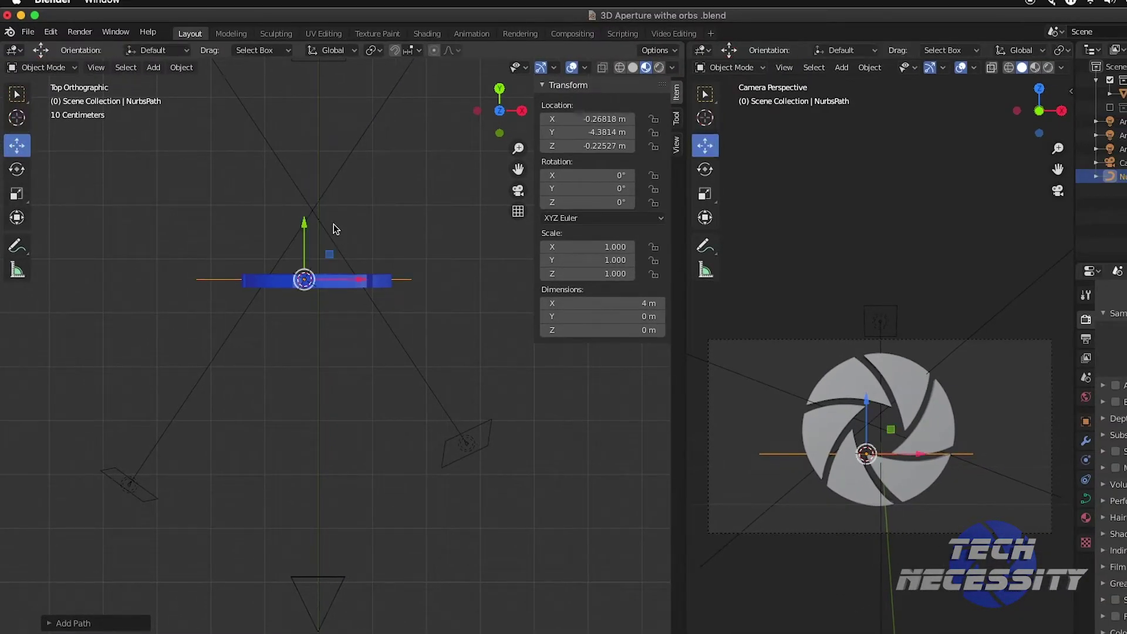
drag(307, 223, 317, 329)
middle_drag(327, 458, 356, 347)
mouse_move(364, 391)
mouse_down()
mouse_move(386, 380)
mouse_move(379, 398)
mouse_up()
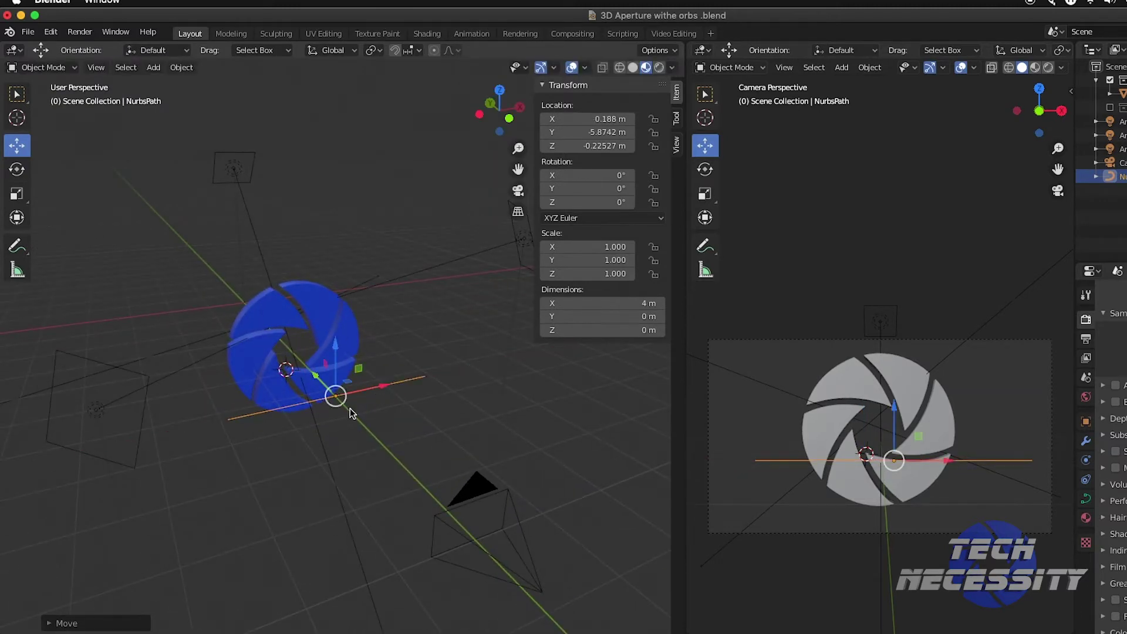
- In Edit Mode, extrude the path's right end point outward and back toward the aperture, to about X 3.05 m, Y 0.94 m
key(Tab)
scroll(363, 528, up, 5)
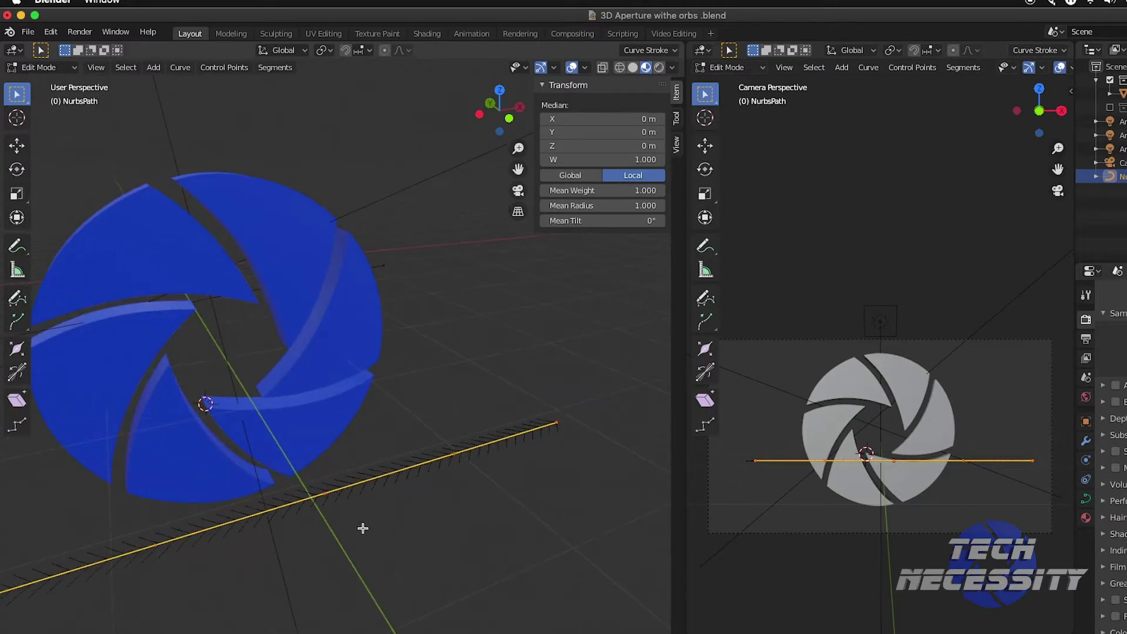
middle_drag(322, 519, 351, 456)
scroll(431, 382, down, 5)
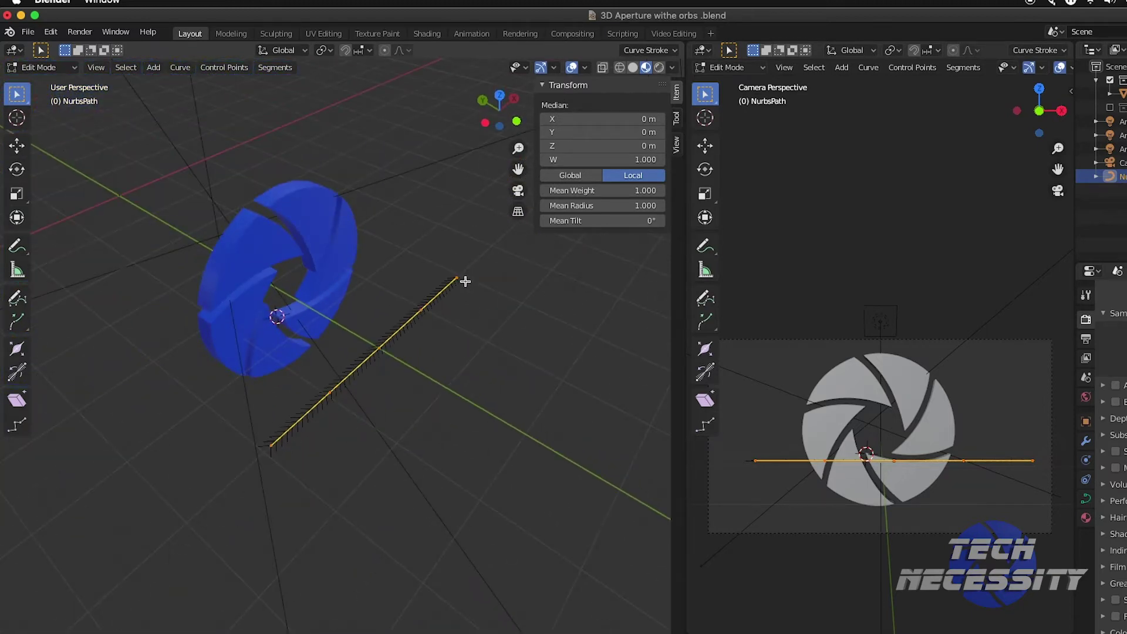
click(454, 281)
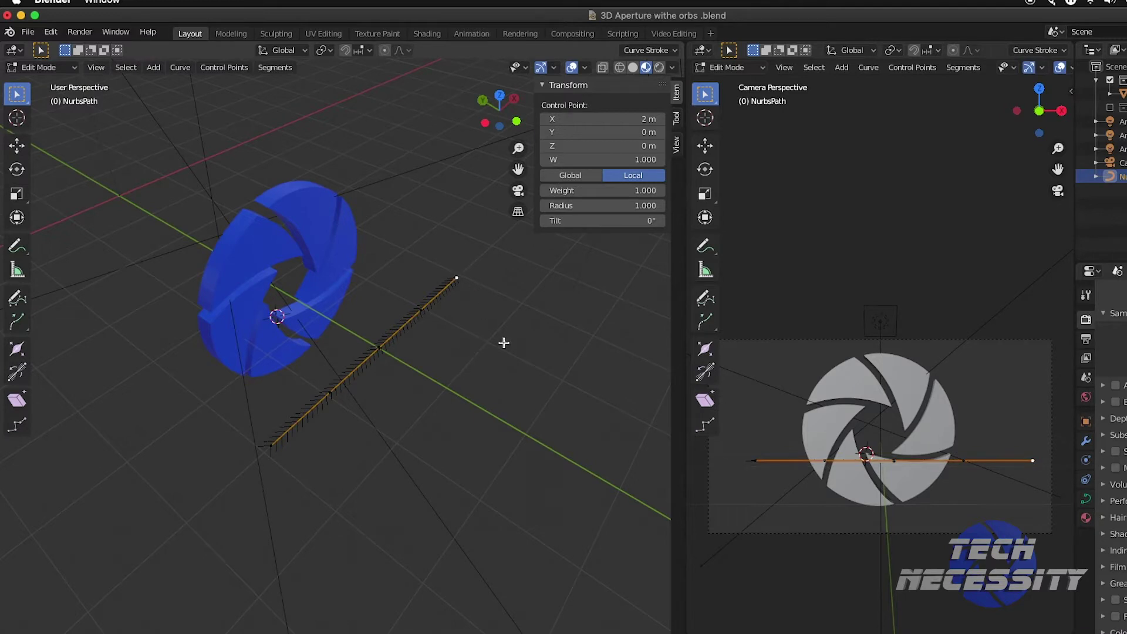
scroll(503, 342, up, 3)
scroll(403, 334, down, 4)
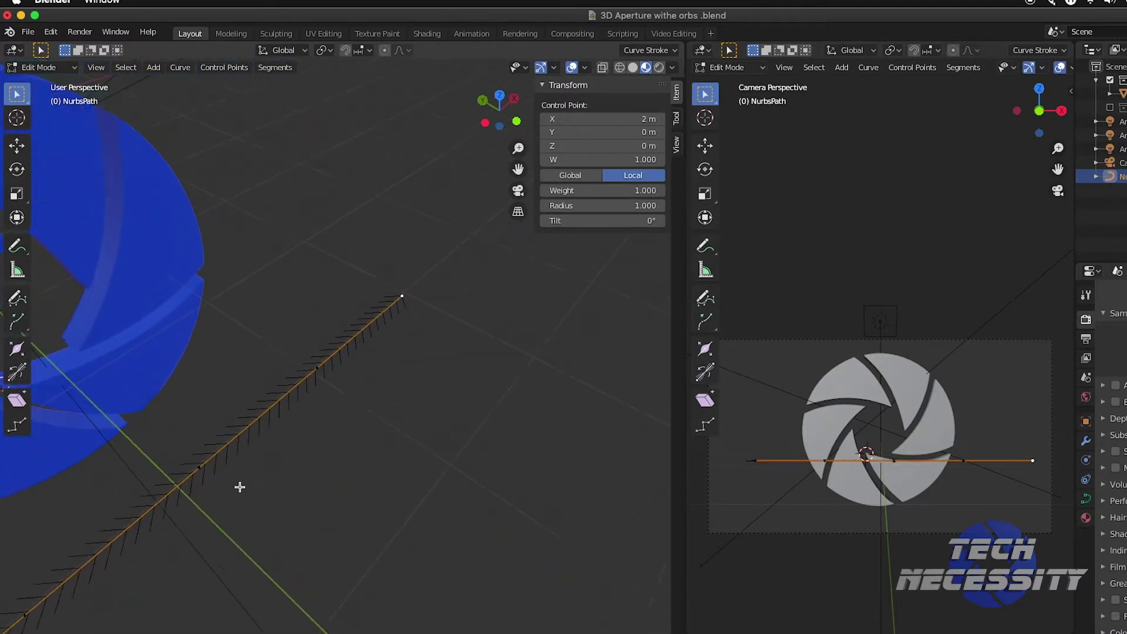
scroll(400, 405, down, 3)
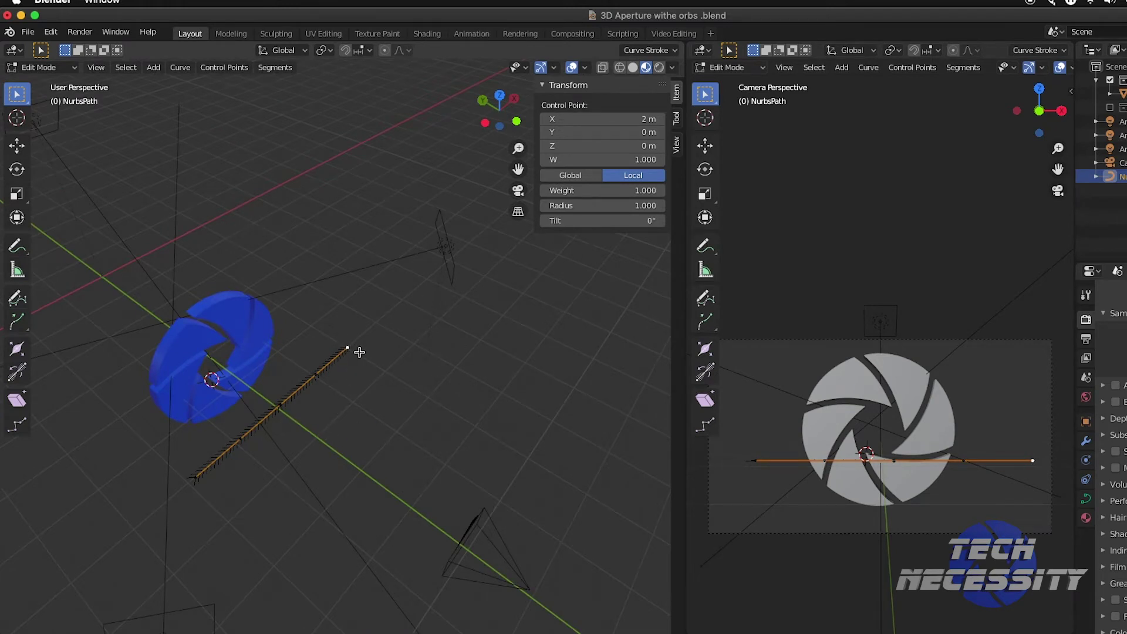
key(KP_7)
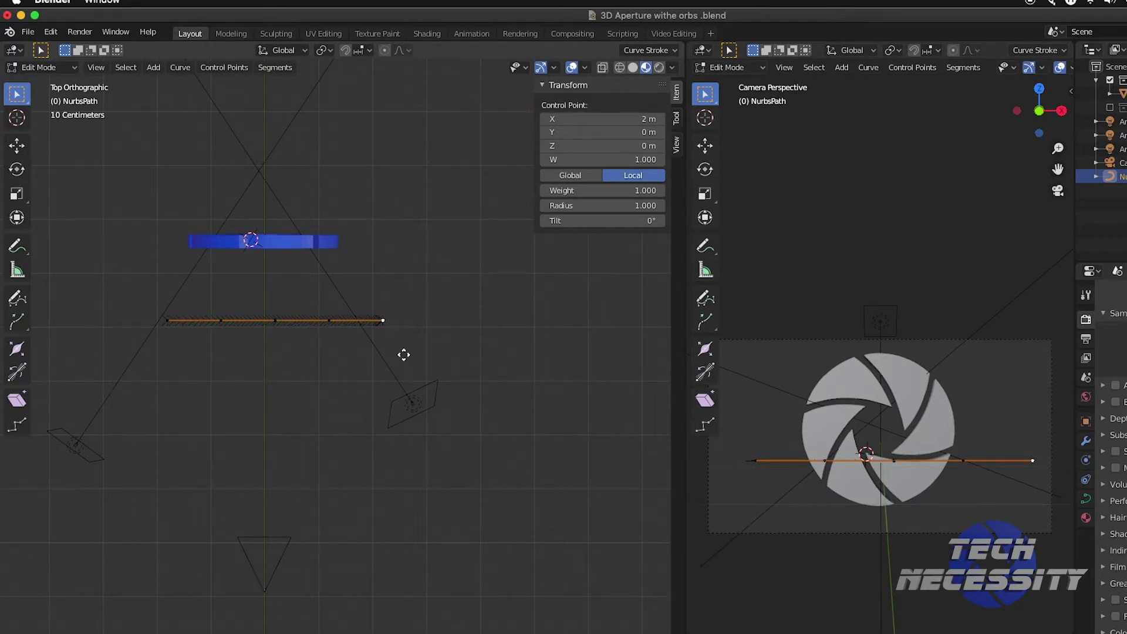
key(e)
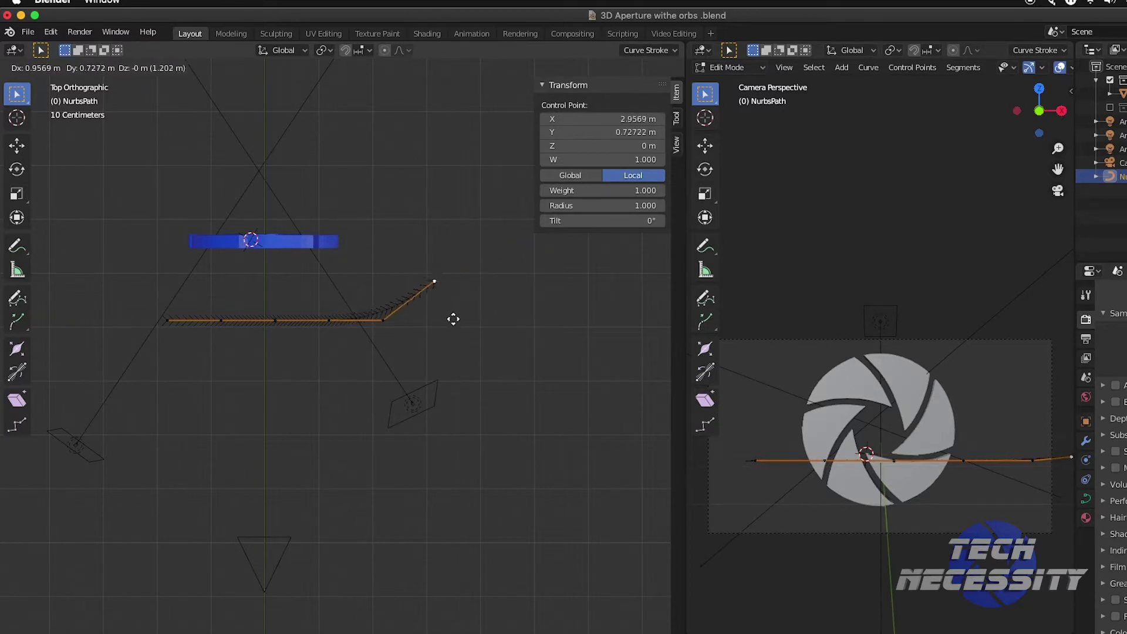
click(460, 303)
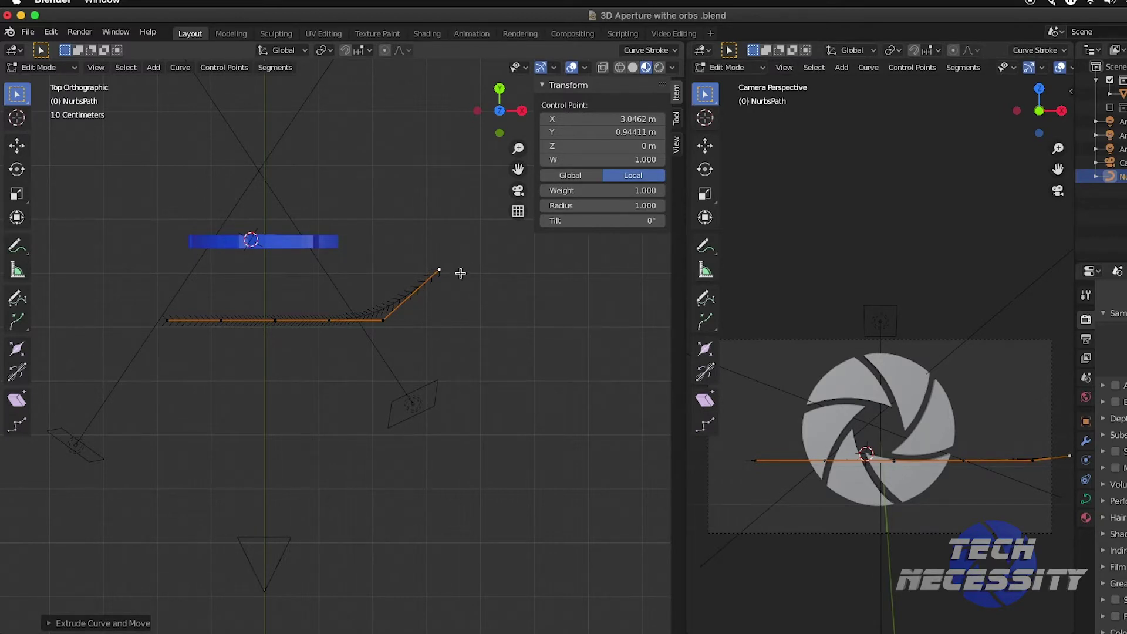
- Extrude the path in a wide curve around the aperture's right side to behind its centre, ending at about X -0.27 m, Y 2.40 m
key(e)
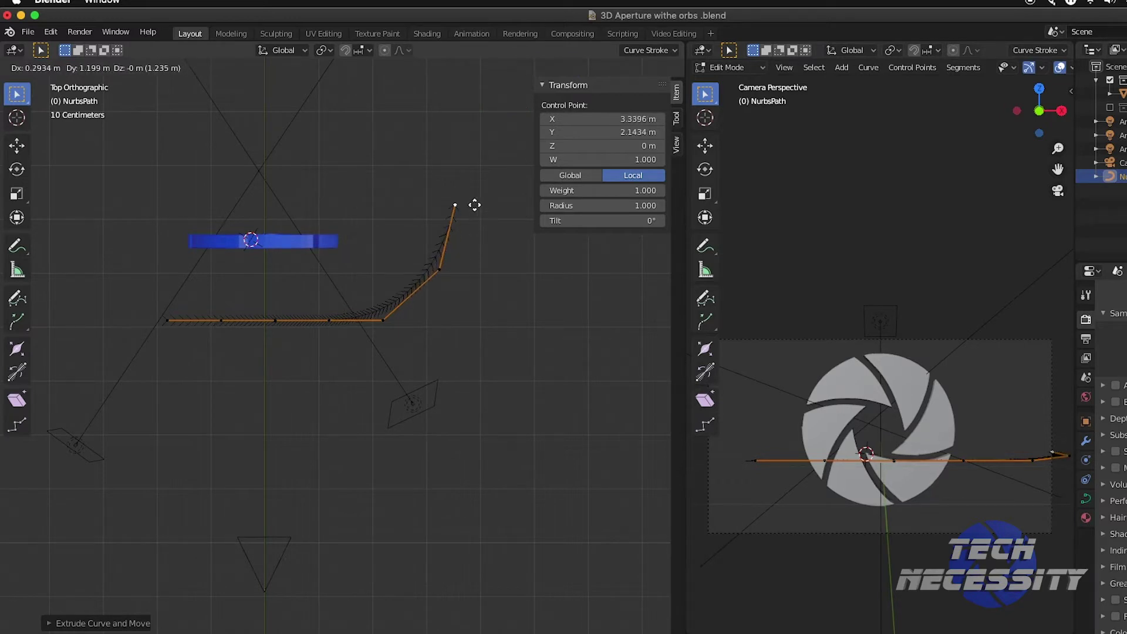
click(474, 200)
key(e)
click(439, 112)
key(e)
click(355, 69)
key(e)
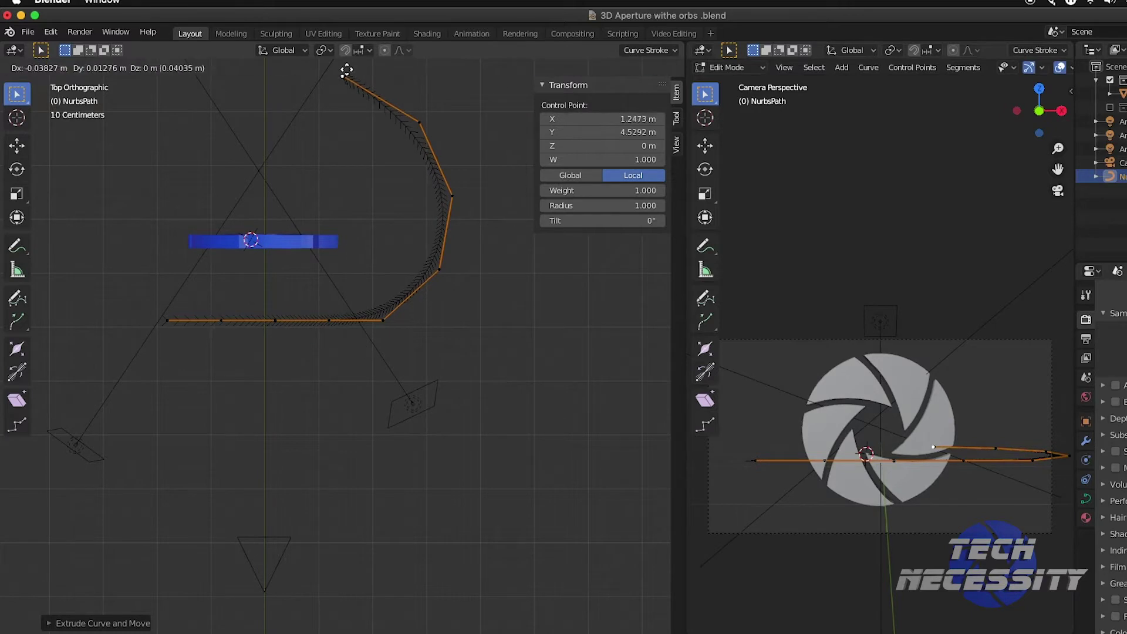
click(306, 84)
key(e)
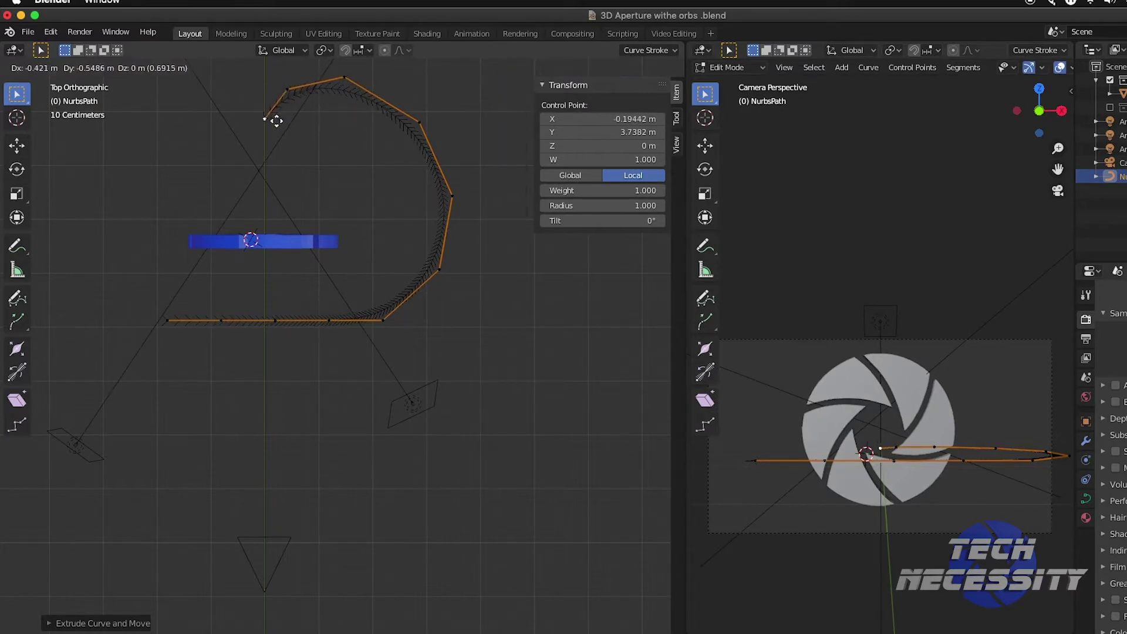
click(274, 148)
key(e)
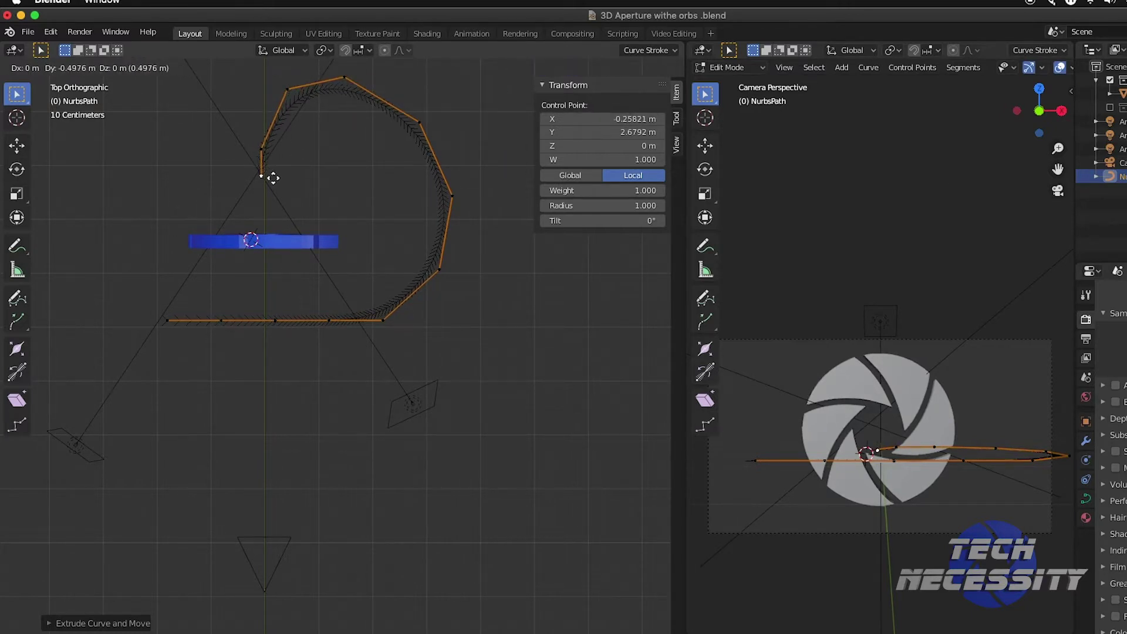
click(271, 190)
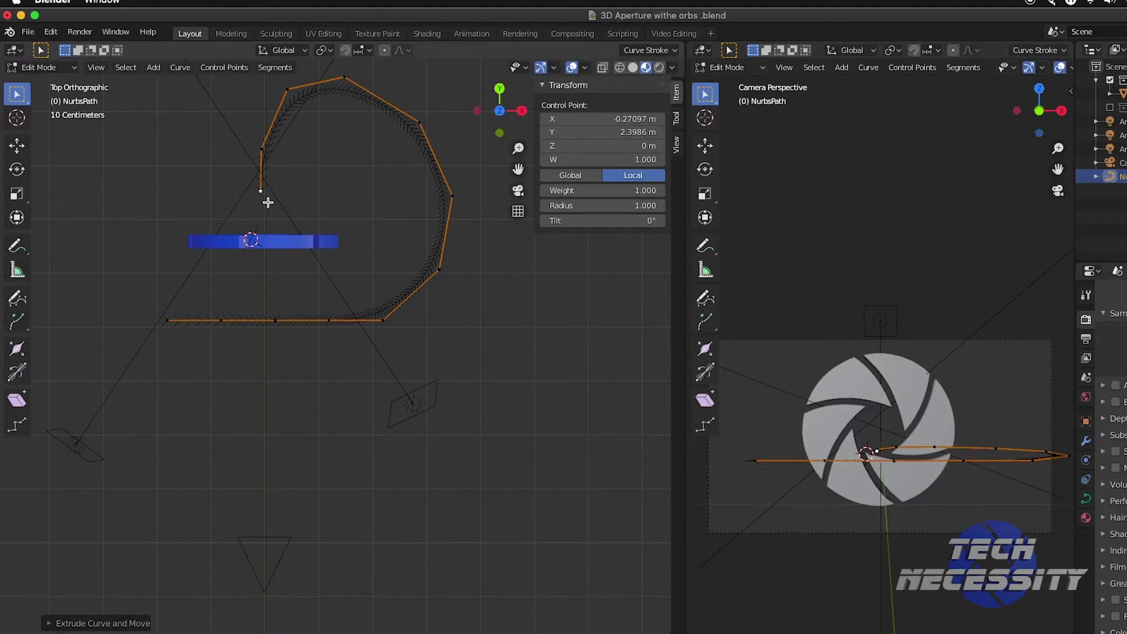
- Raise the path's end point behind the aperture to about Z 0.5 m, in line with the central opening
key(KP_1)
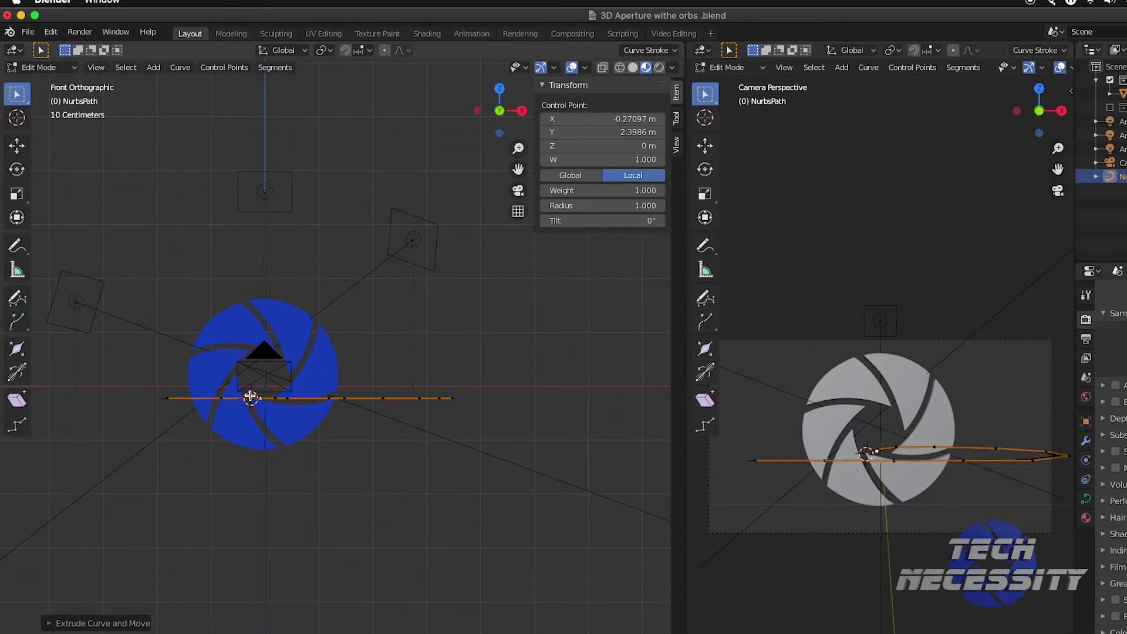
key(KP_3)
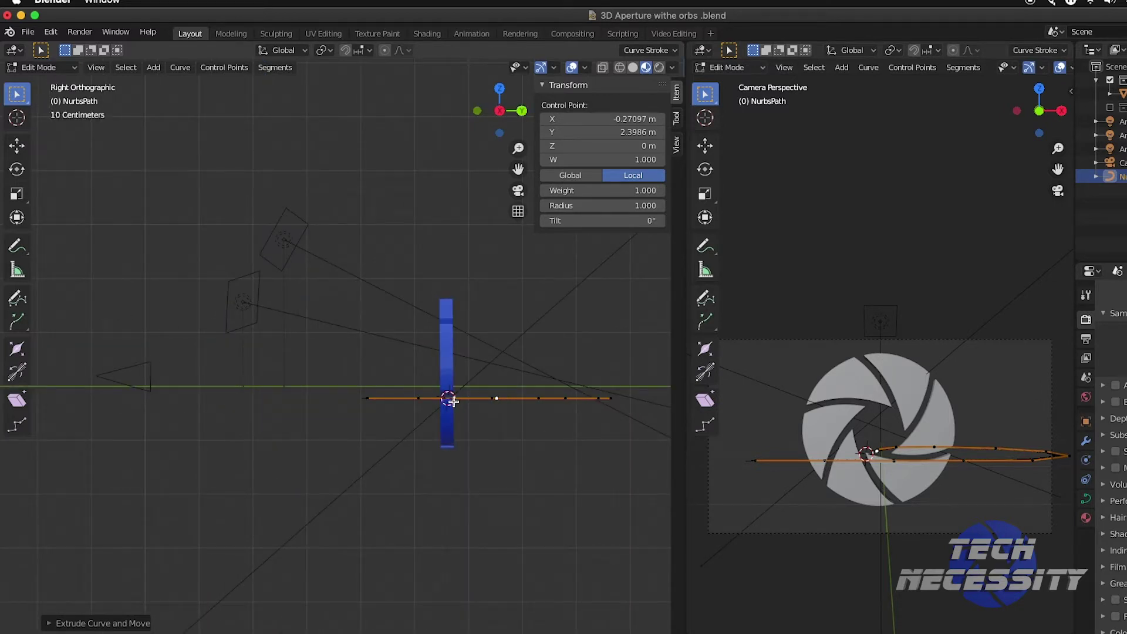
key(e)
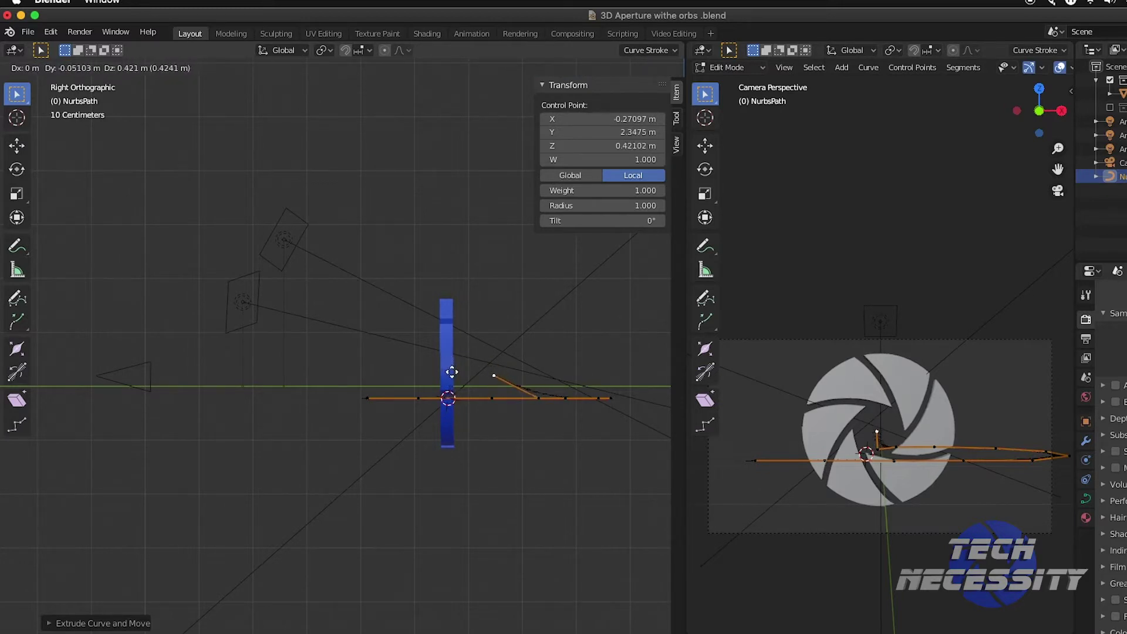
click(452, 368)
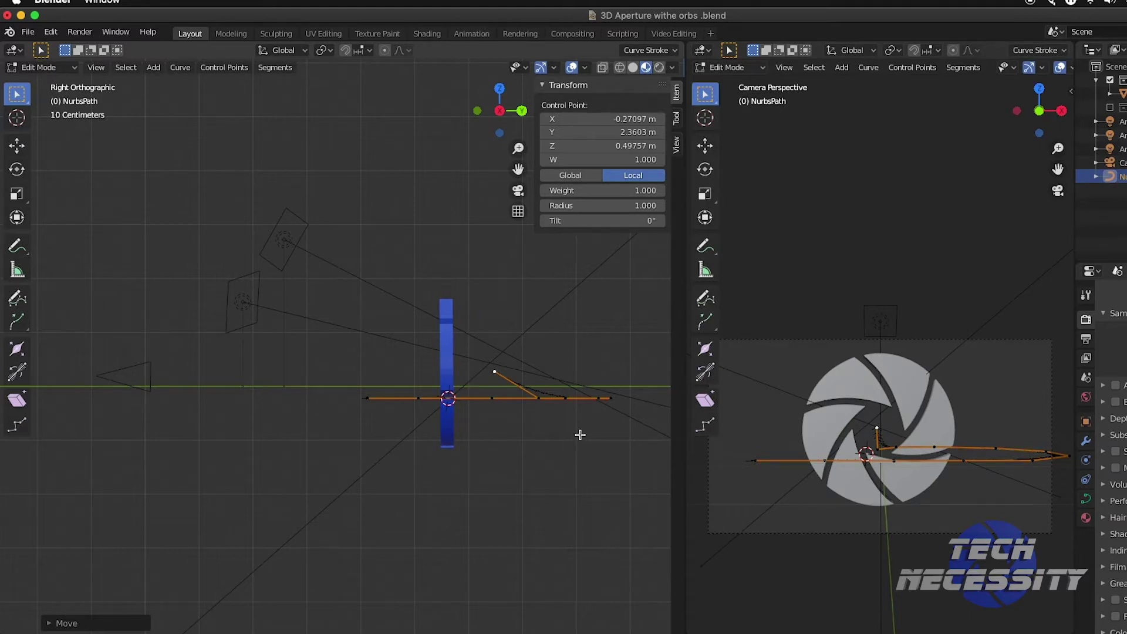
- Extrude the path end straight forward through the aperture opening to about X -0.23 m, Y -0.79 m
key(KP_7)
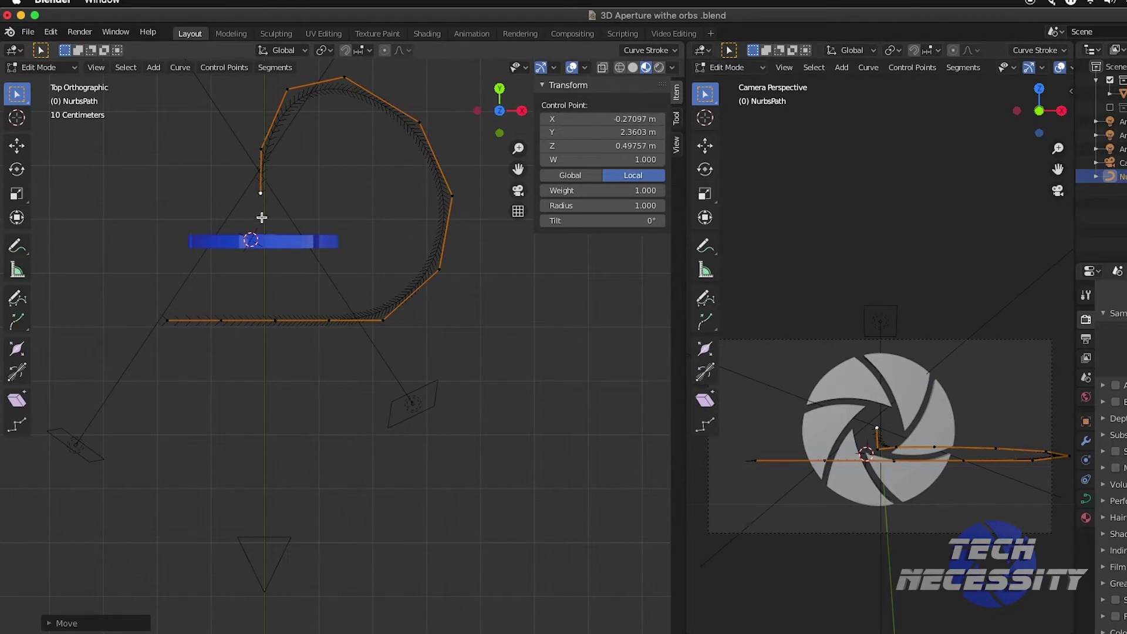
key(g)
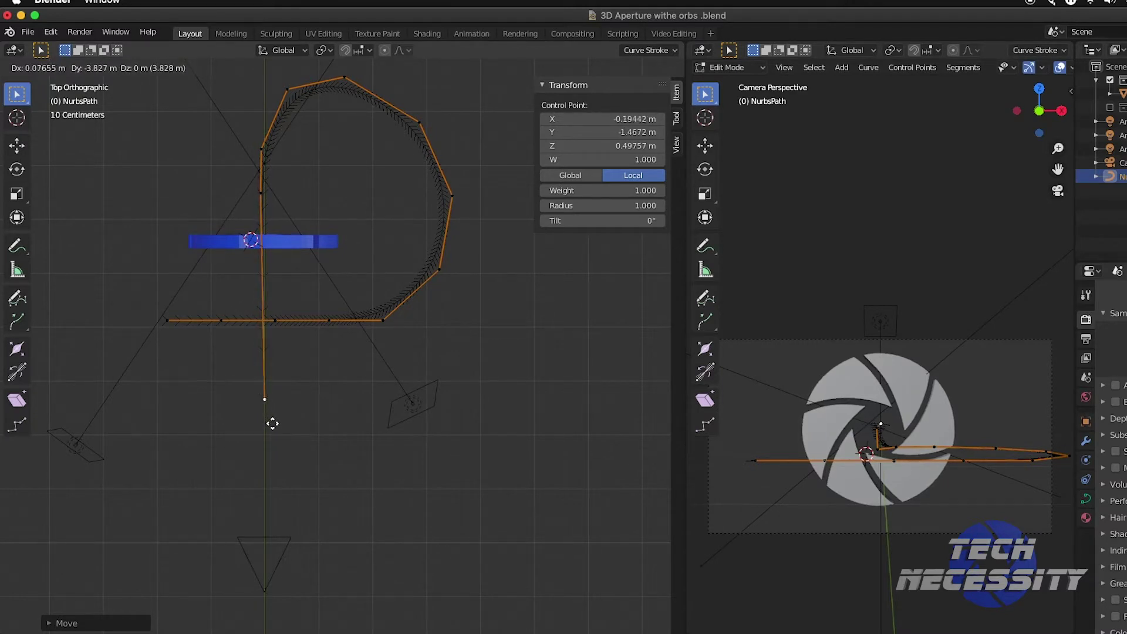
click(270, 388)
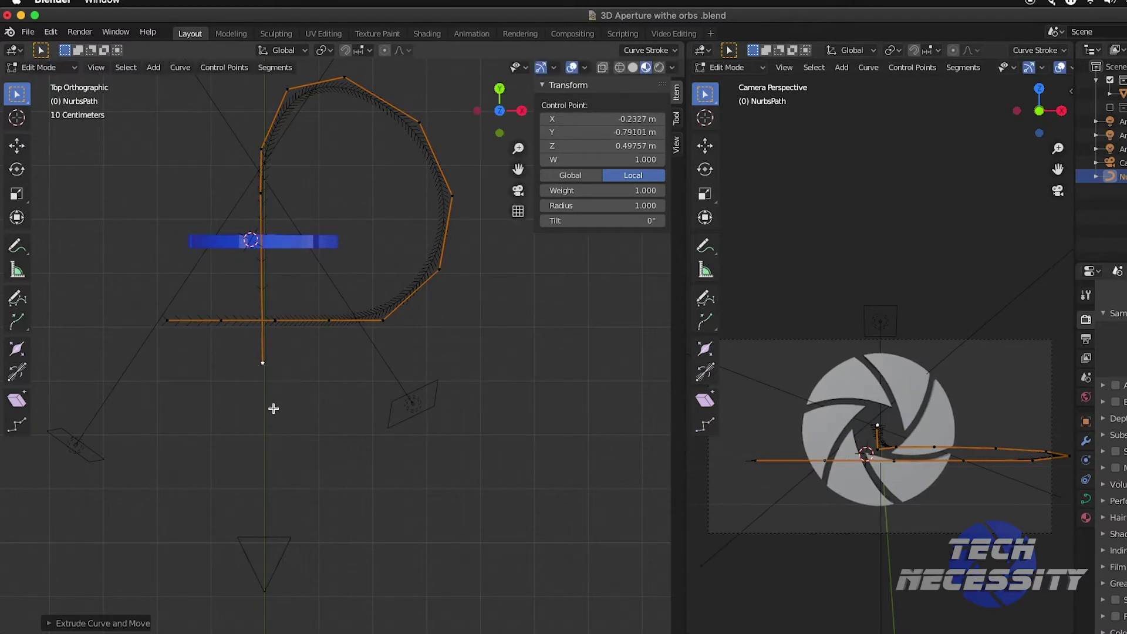
- Extrude a narrow loop in front of the aperture that turns back toward the opening, ending at about X -0.28 m, Y 0.85 m
key(e)
click(295, 461)
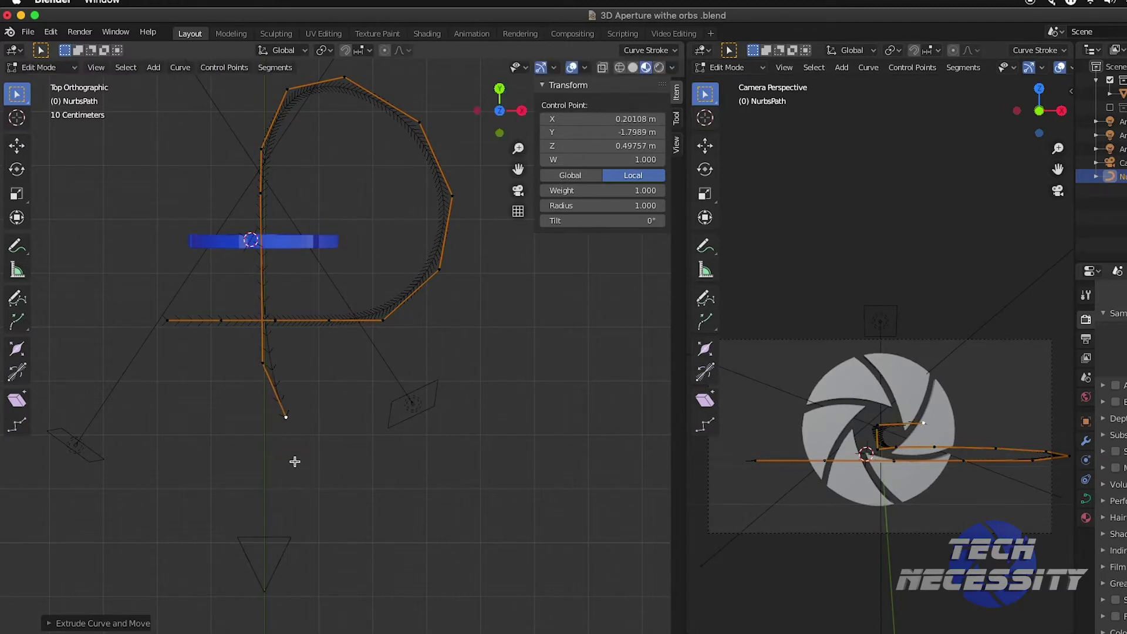
key(e)
click(285, 528)
key(e)
click(259, 521)
key(e)
click(234, 490)
key(e)
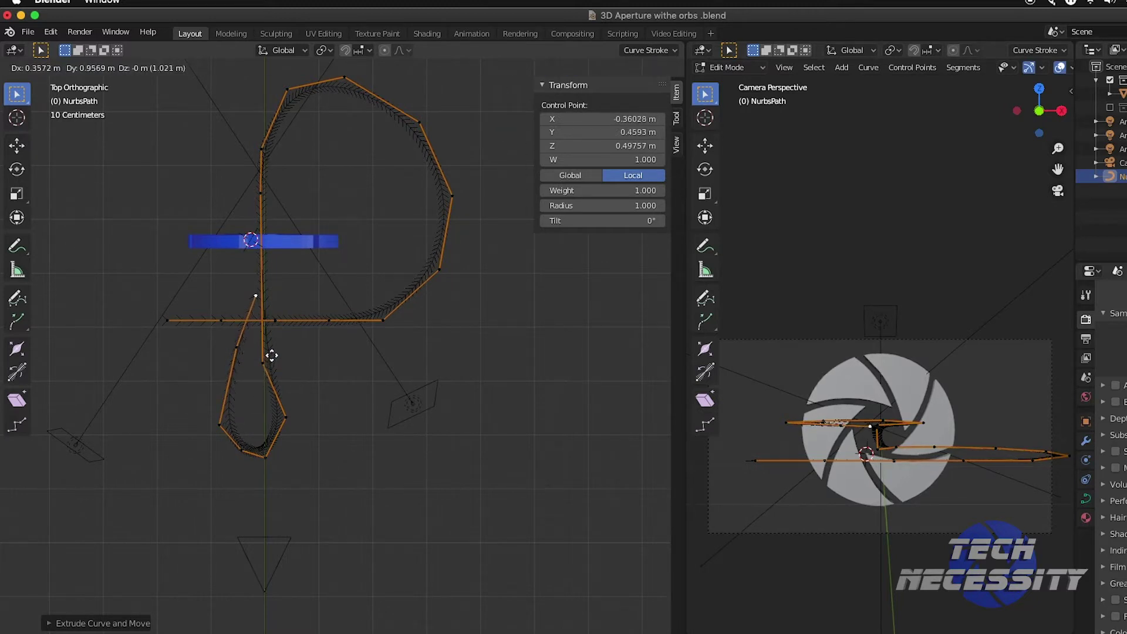
click(276, 333)
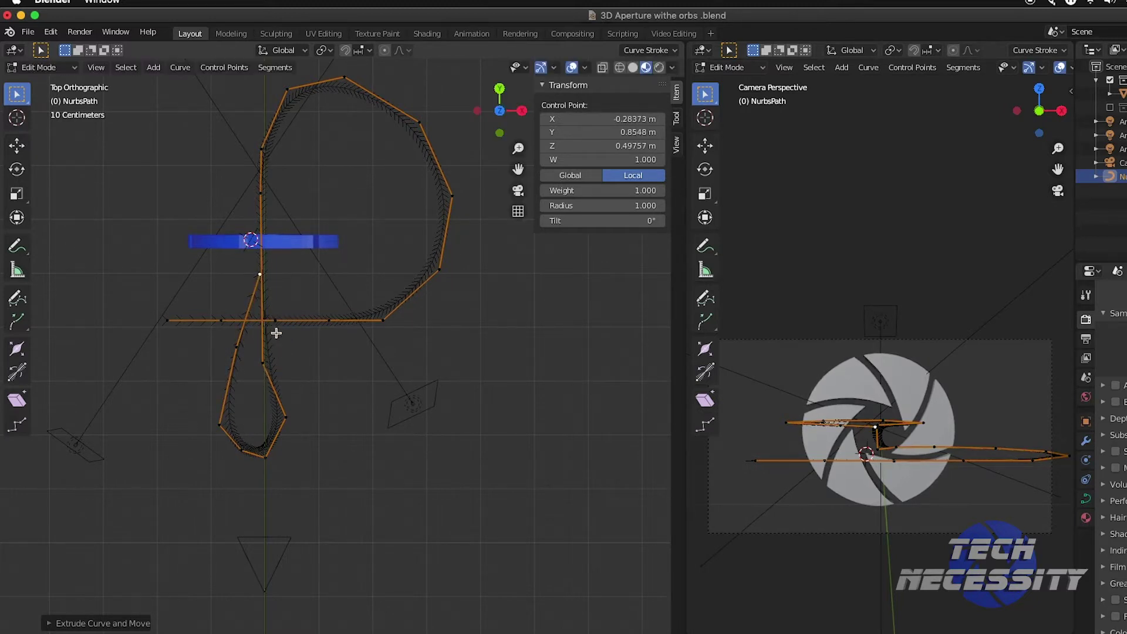
- Extrude the path back through the aperture opening and curve it around behind and down the aperture's left side
key(e)
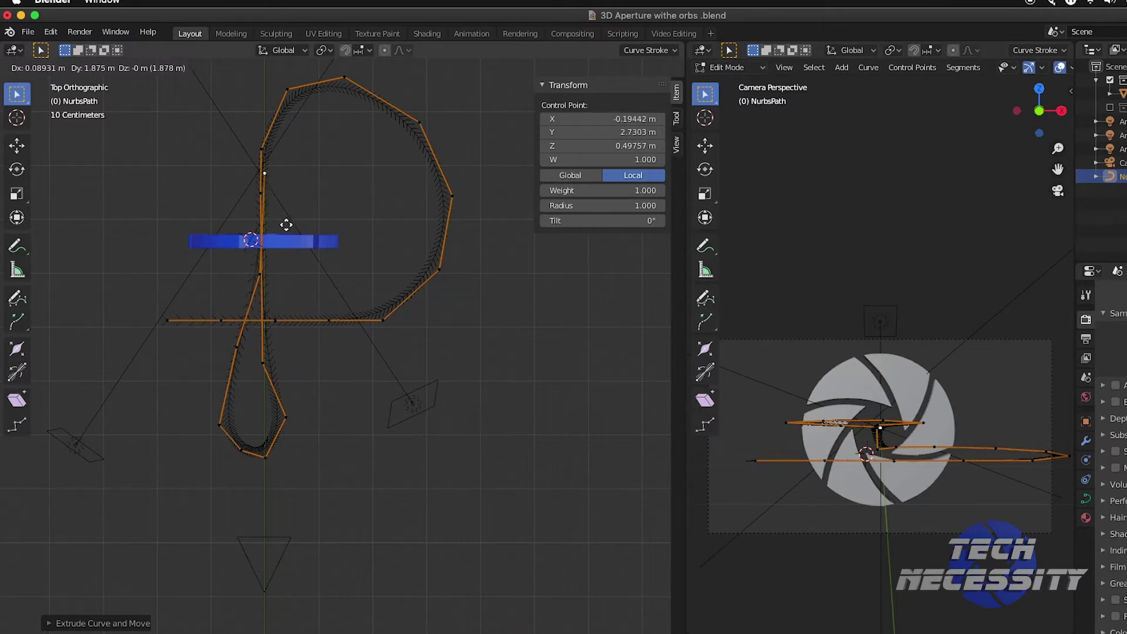
click(283, 187)
key(e)
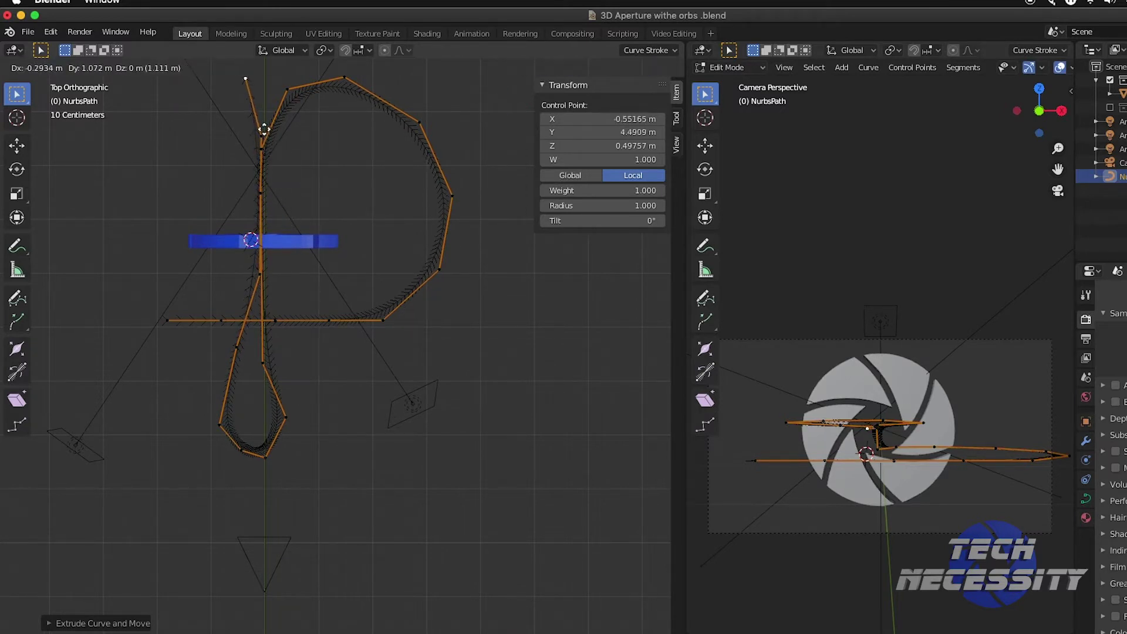
click(239, 133)
key(e)
click(160, 153)
key(e)
click(143, 206)
key(e)
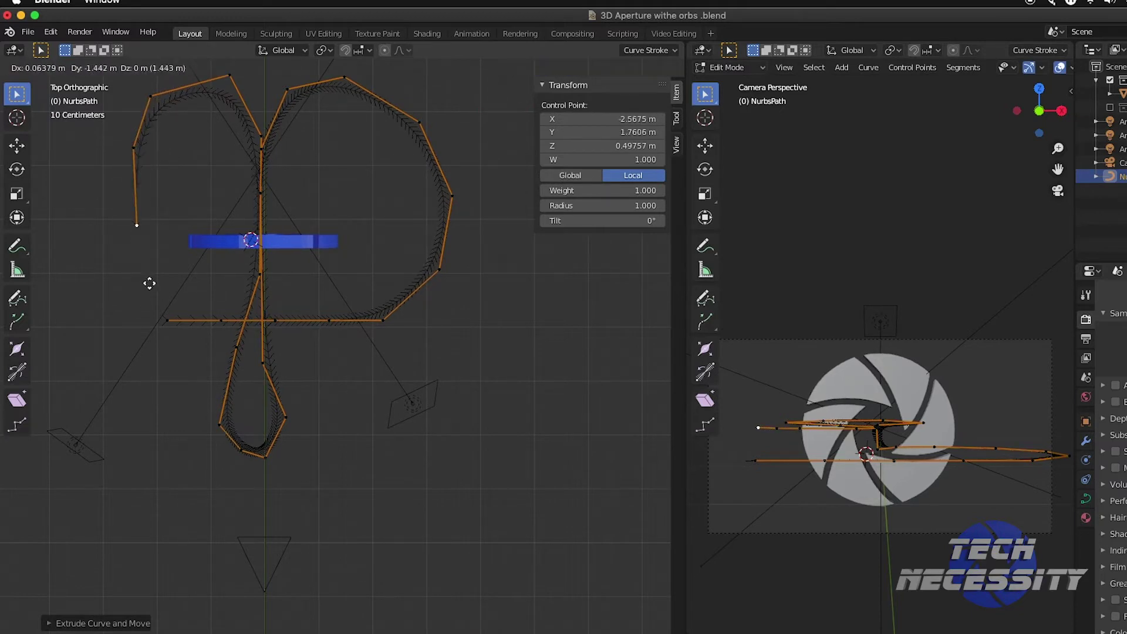
click(155, 296)
- Extrude the path across the front of the aperture and out past the camera, ending at about X 2.69 m, Y -4.40 m
key(e)
click(173, 373)
key(e)
click(300, 427)
key(e)
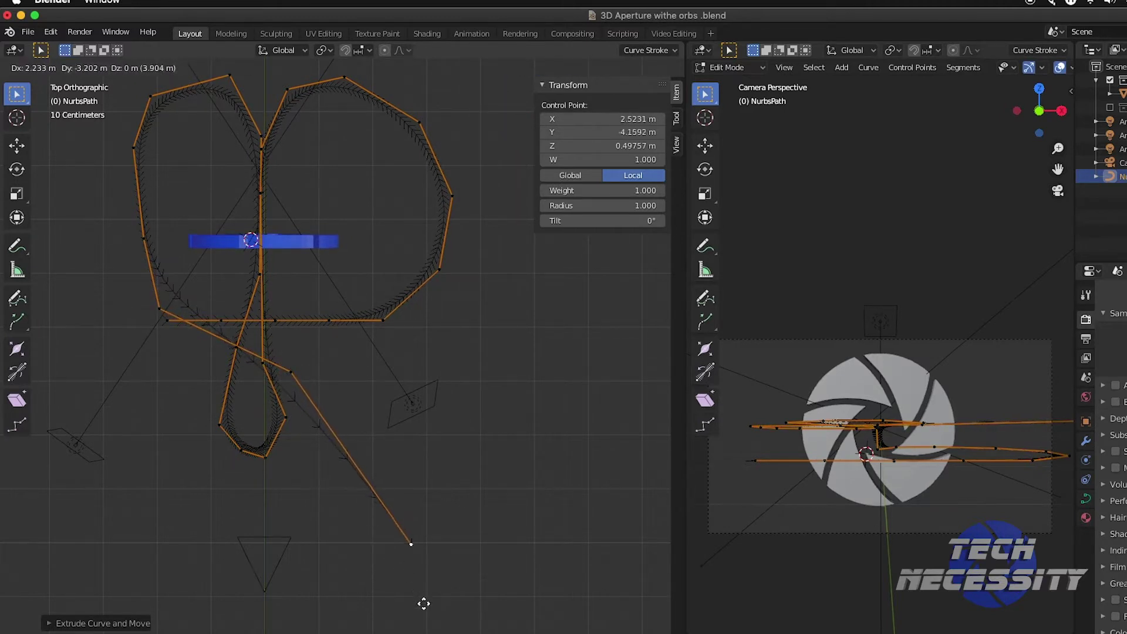
click(429, 612)
middle_drag(162, 347, 233, 421)
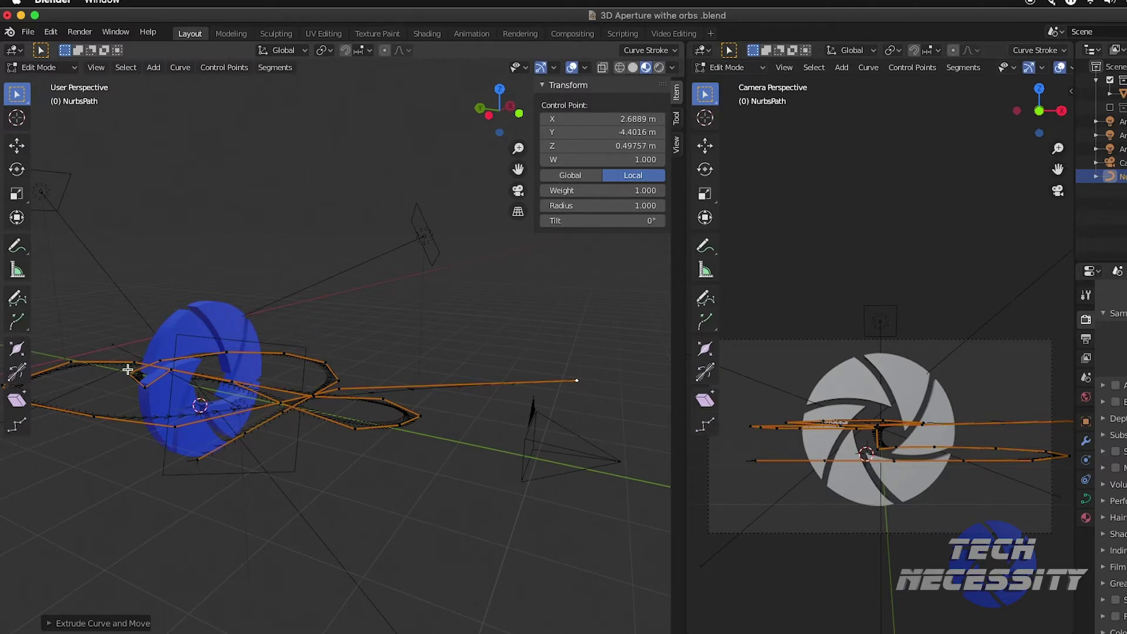
middle_drag(129, 374, 70, 423)
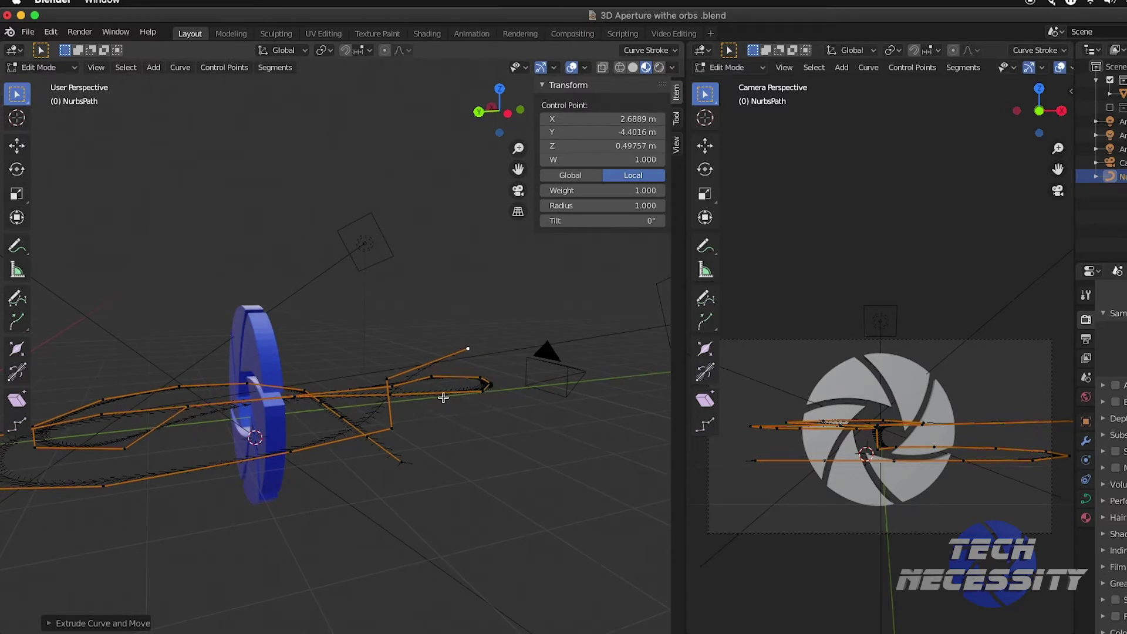
- Finish editing the path, return to Object Mode and deselect everything
right_click(12, 461)
click(173, 504)
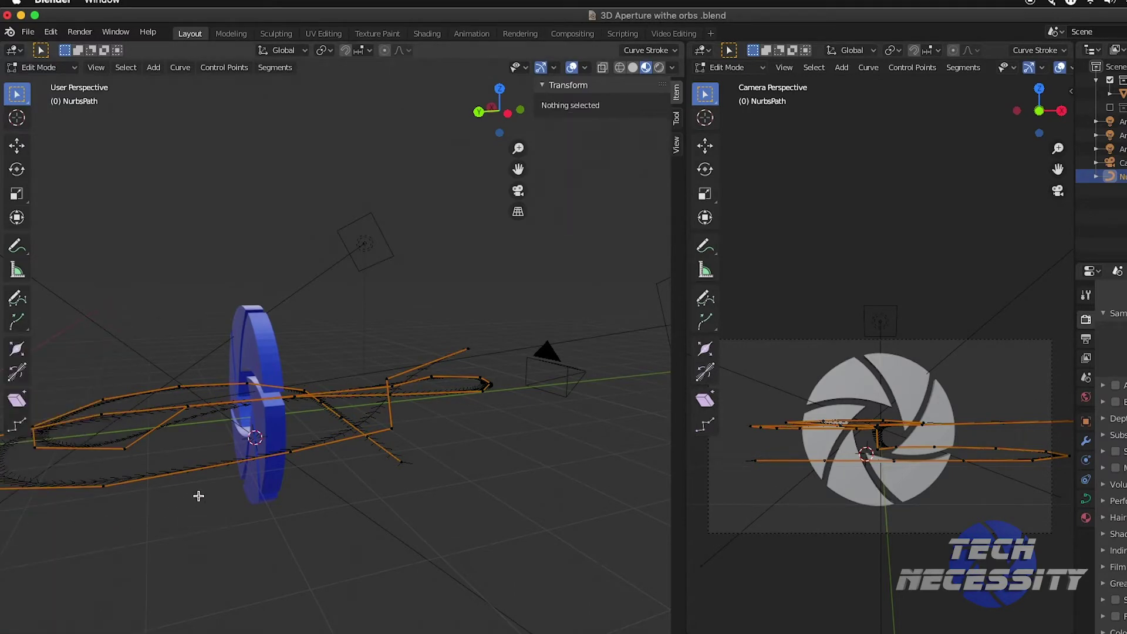
middle_drag(485, 392, 348, 458)
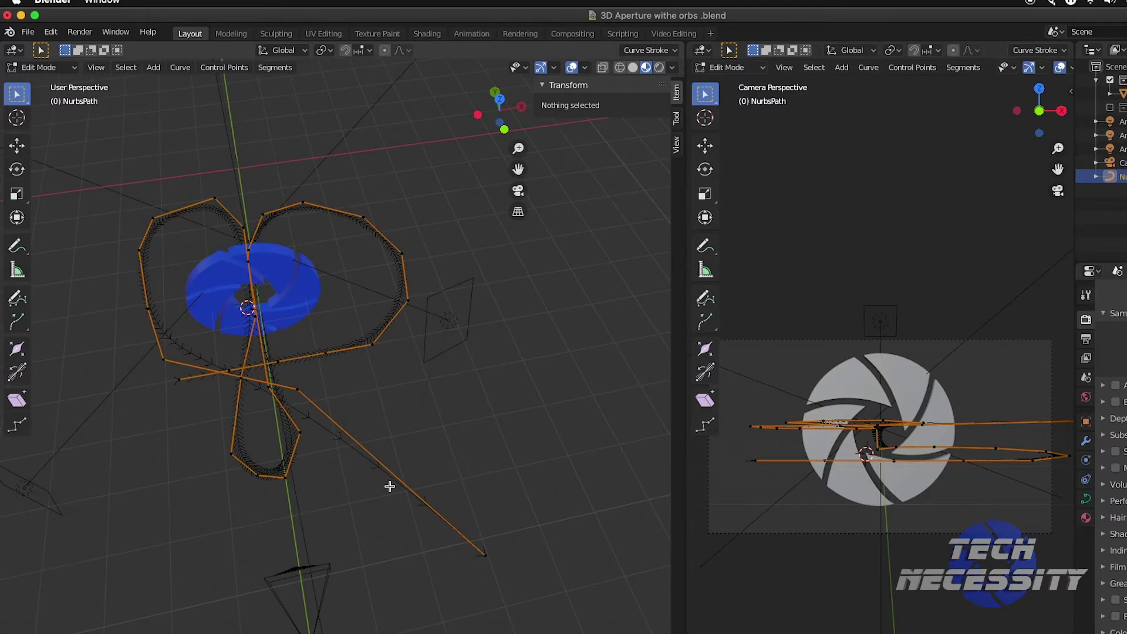
middle_drag(390, 530, 404, 486)
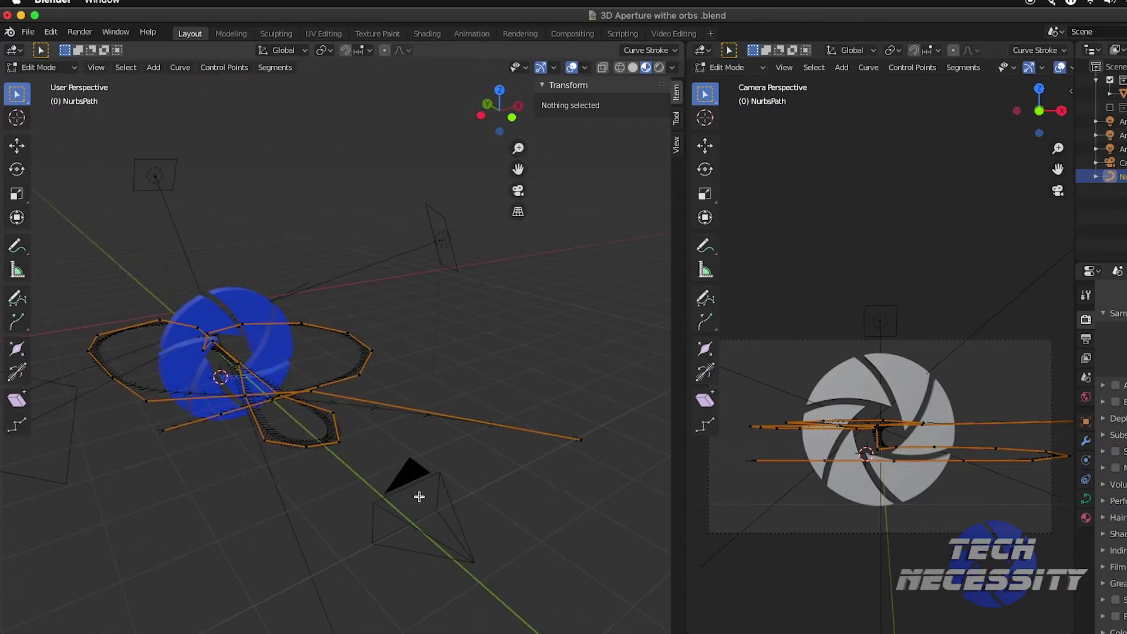
key(Tab)
middle_drag(138, 506, 330, 467)
click(266, 488)
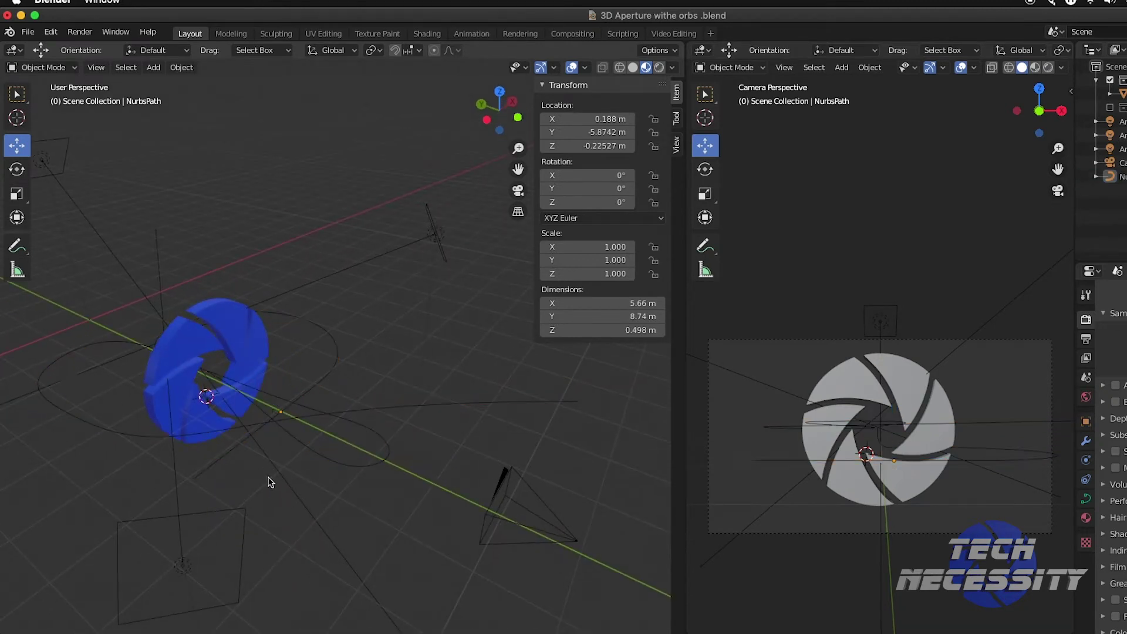
- Add a UV sphere and move it along Y to about -7.26 m, in front of the aperture
key(shift+a)
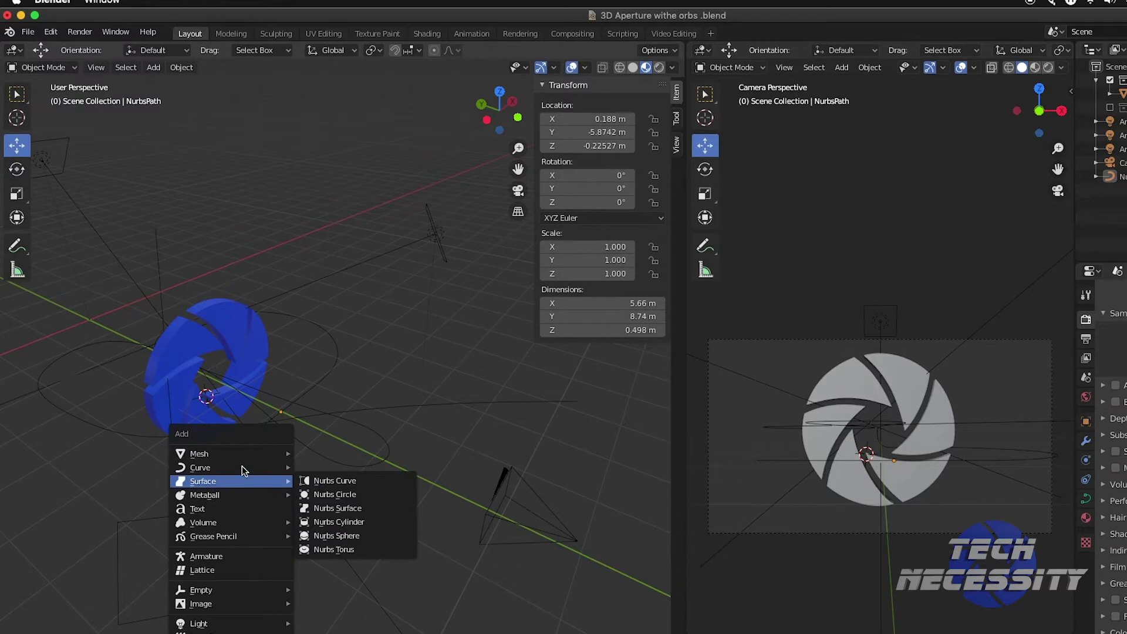
mouse_move(234, 455)
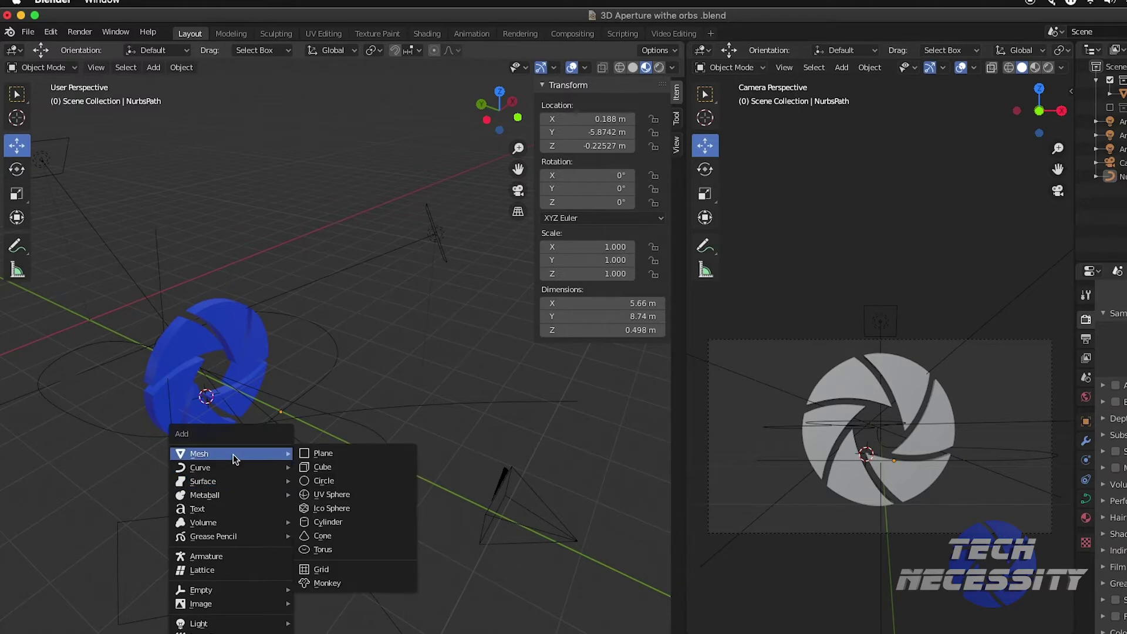
click(329, 495)
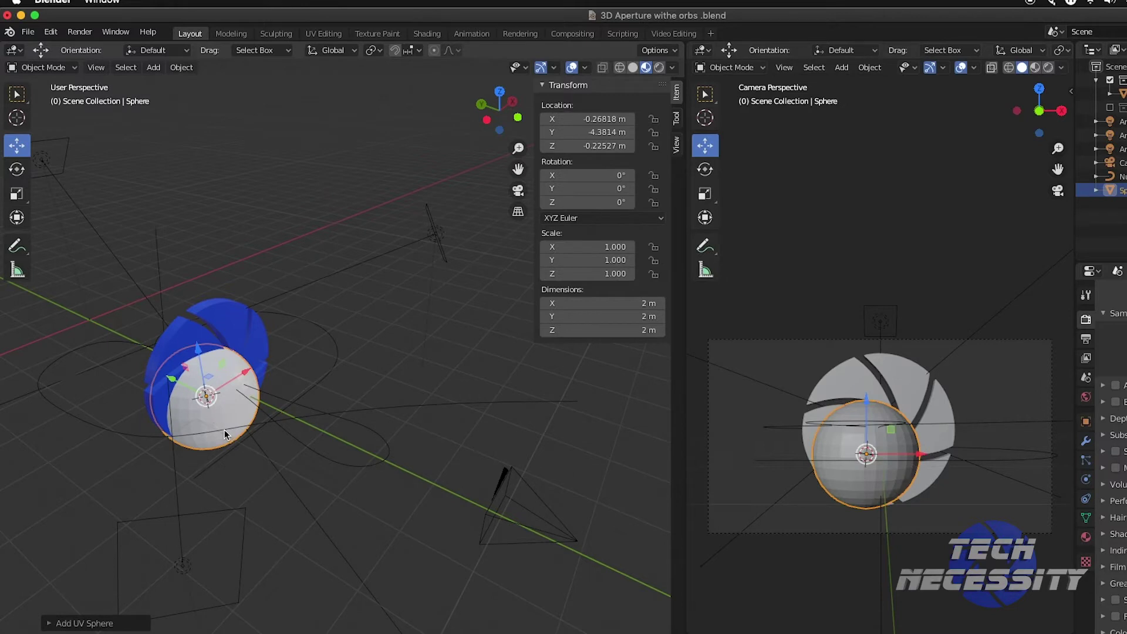
drag(173, 381, 385, 552)
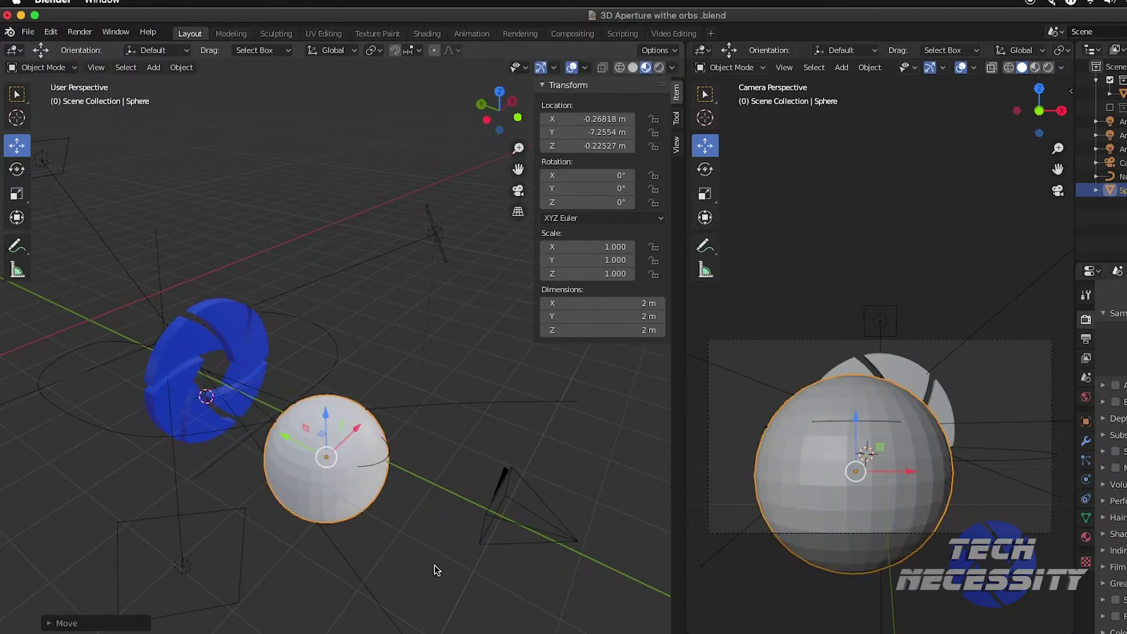
- Scale the sphere down uniformly to about 0.189 and shade it smooth
key(s)
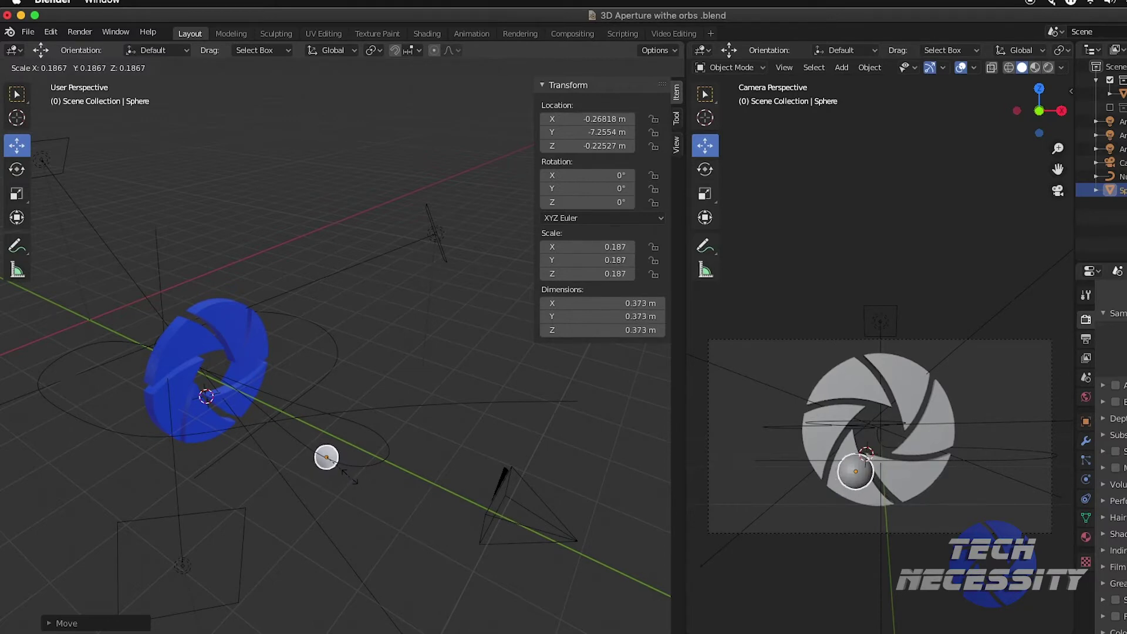
click(350, 480)
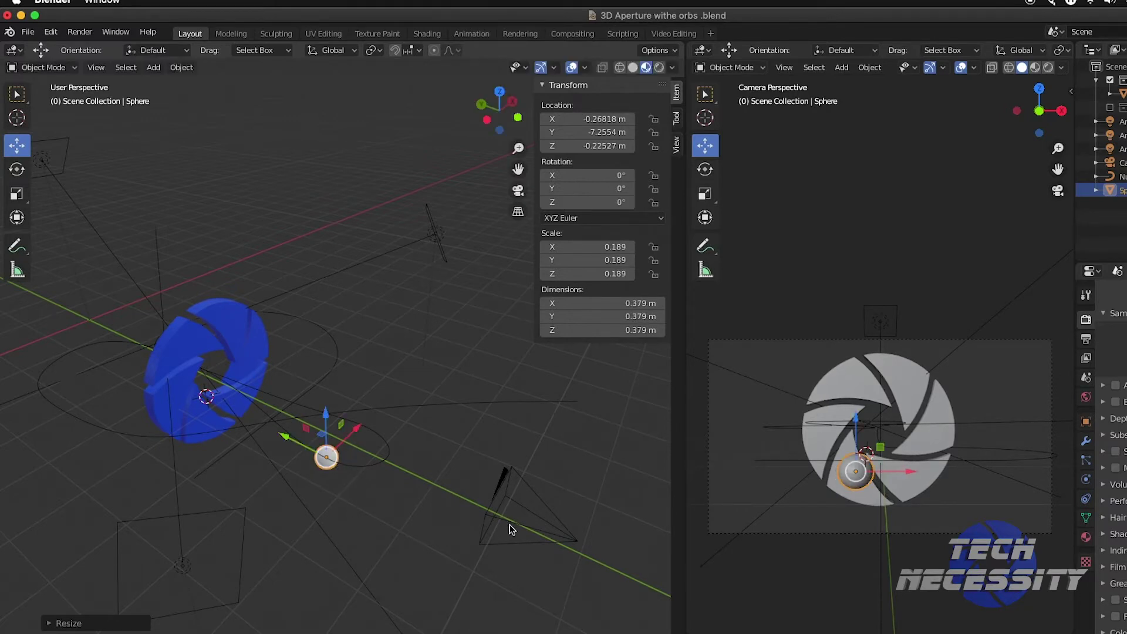
middle_drag(401, 493, 370, 456)
scroll(447, 497, up, 5)
middle_drag(448, 498, 393, 473)
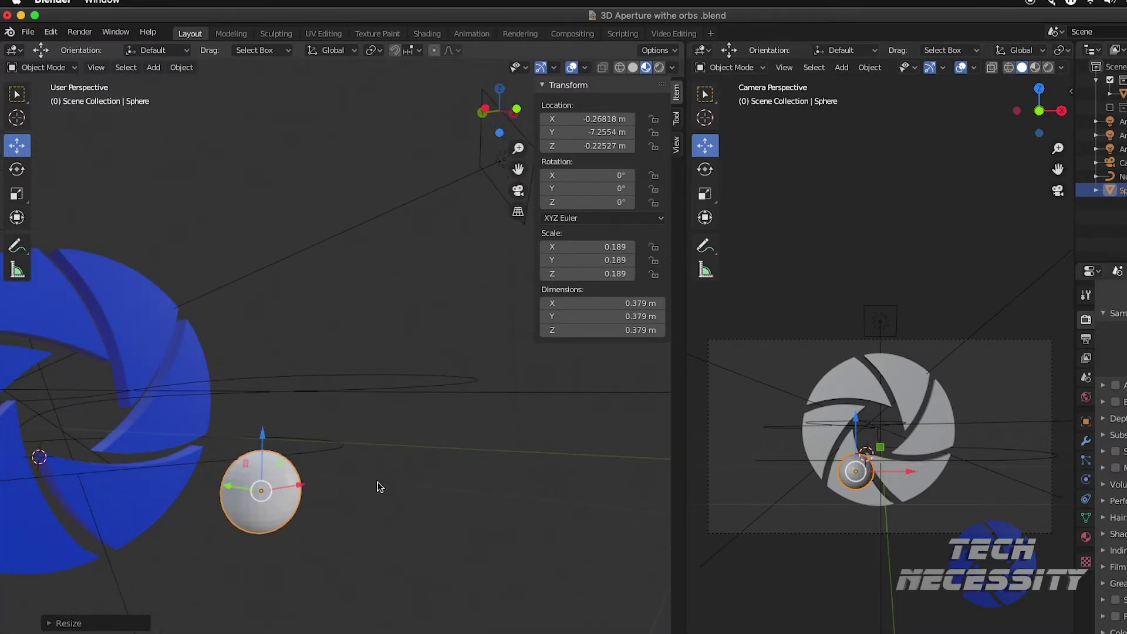
right_click(242, 516)
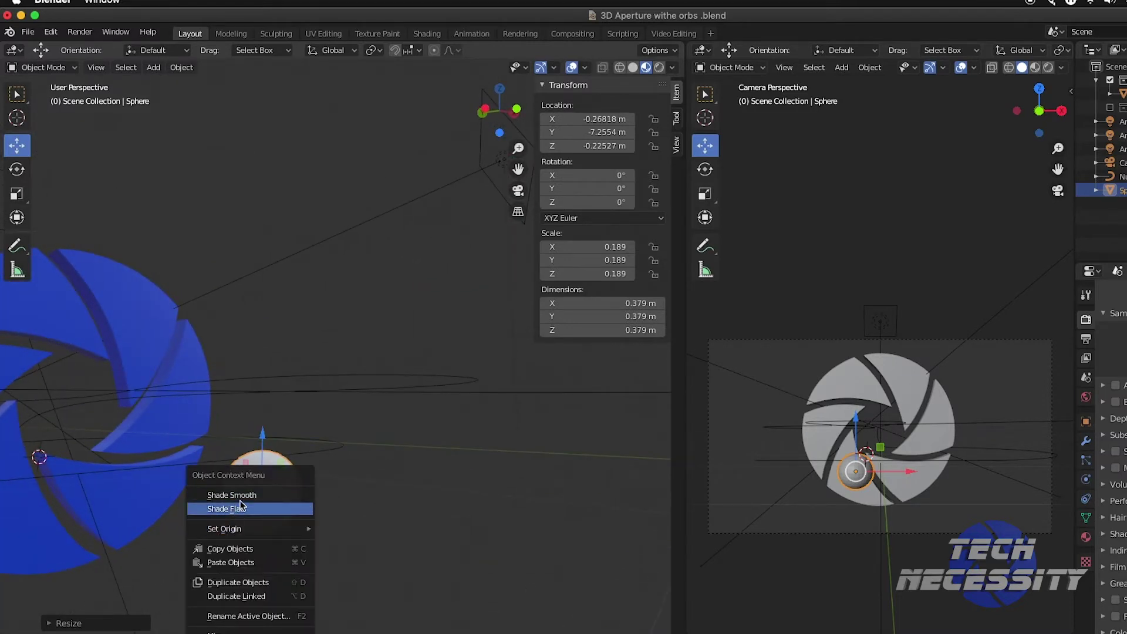
click(238, 496)
middle_drag(375, 481, 317, 481)
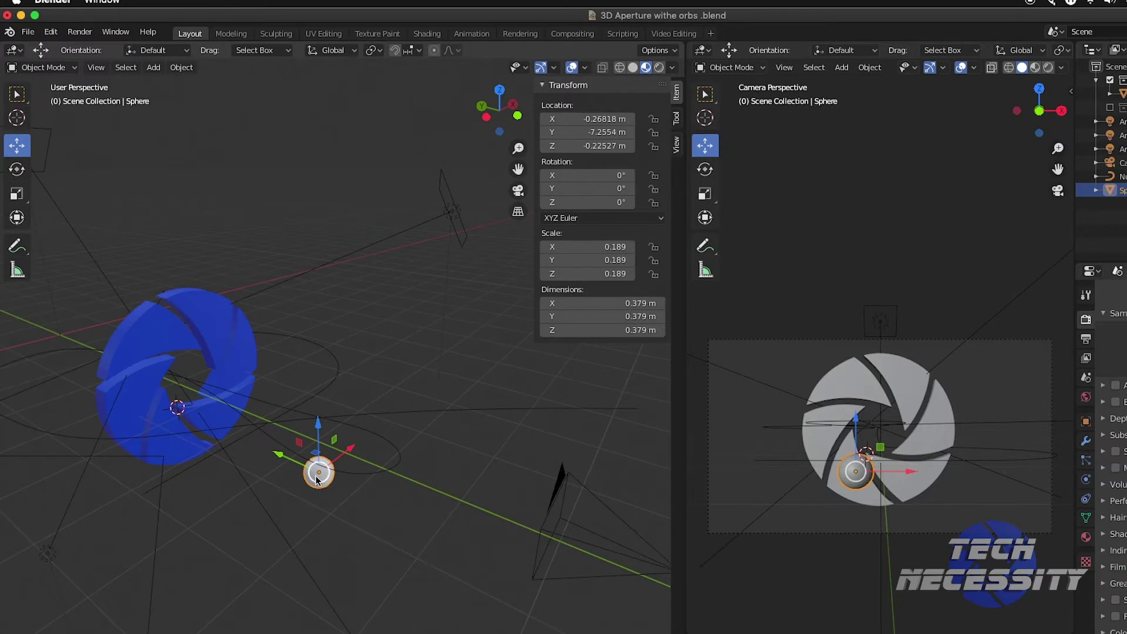
- In top view, move the sphere to the path's starting end at about X -1.76 m, Y -5.87 m
middle_drag(150, 456, 165, 508)
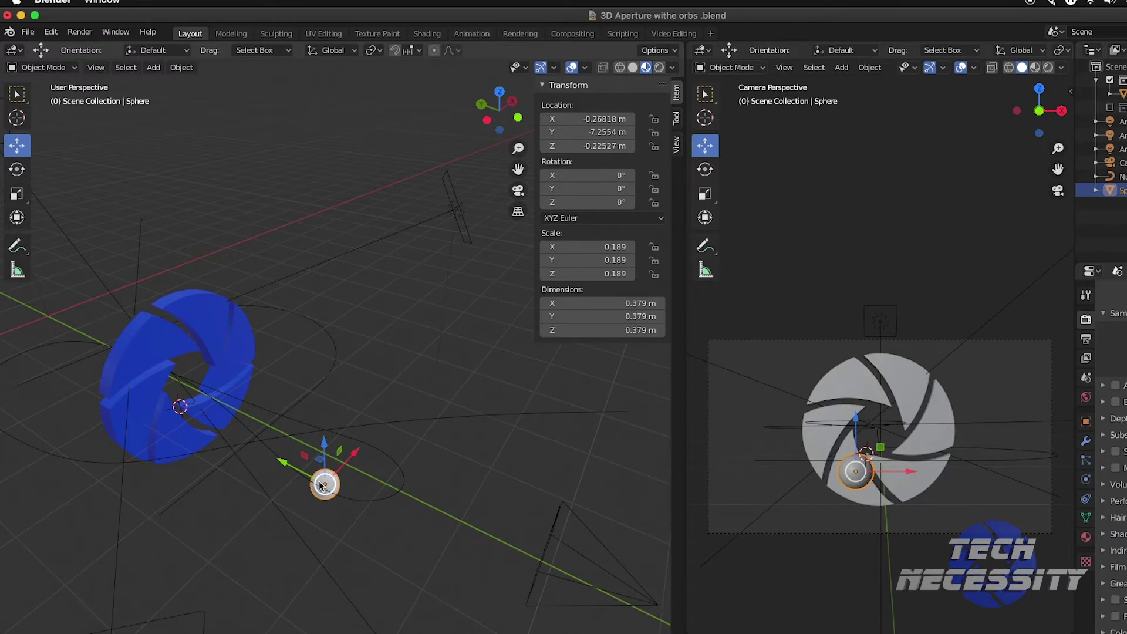
key(KP_7)
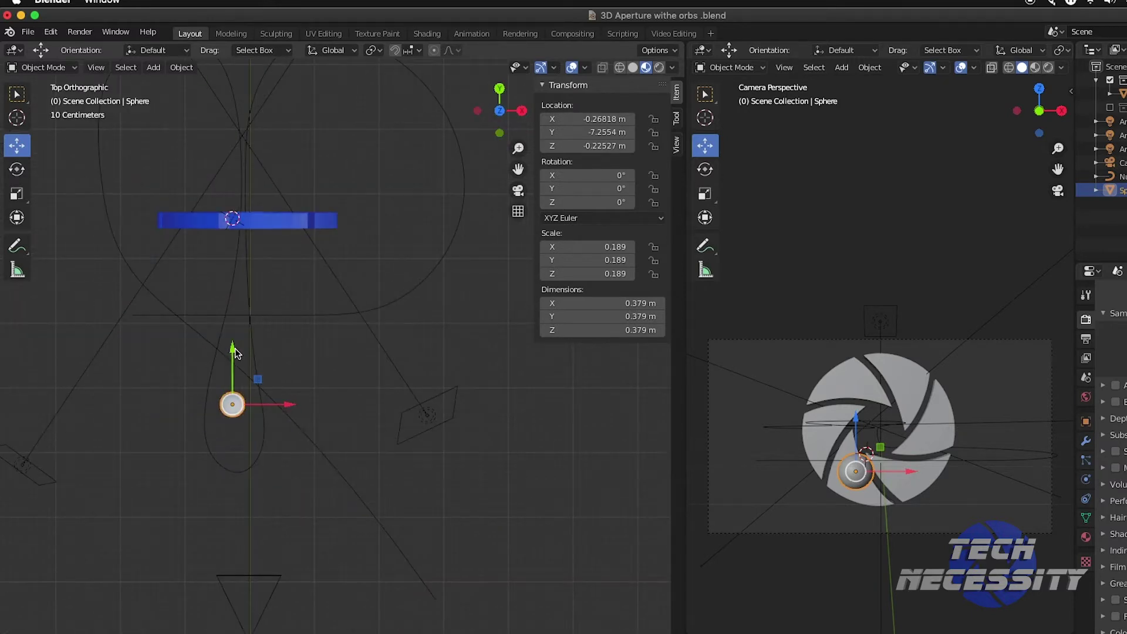
key(g)
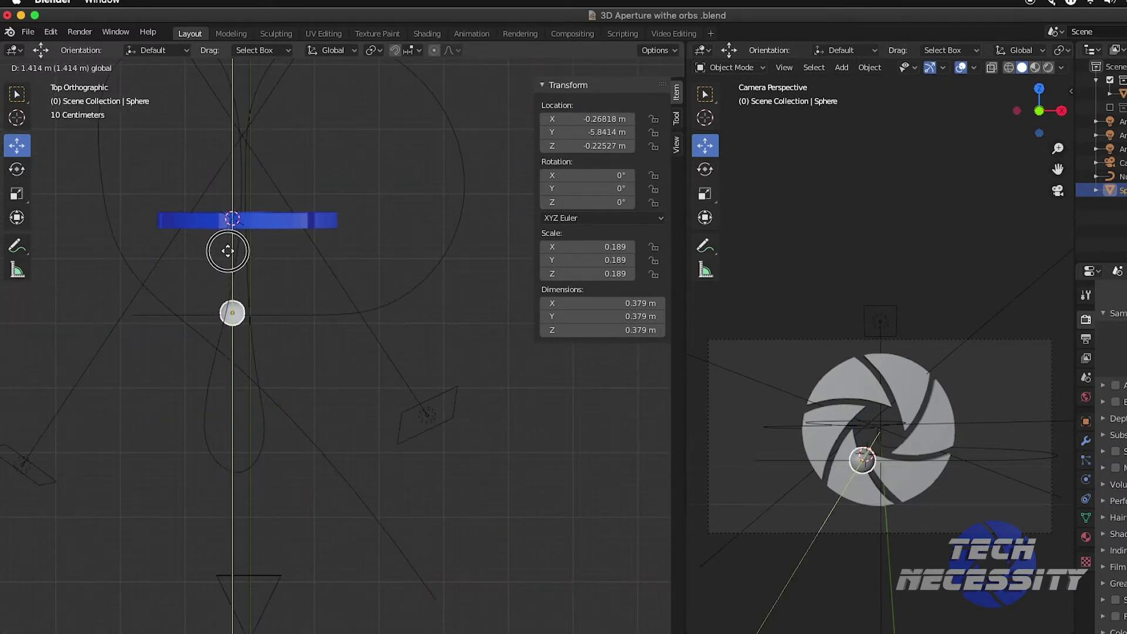
click(228, 253)
drag(286, 319, 186, 320)
scroll(122, 348, up, 5)
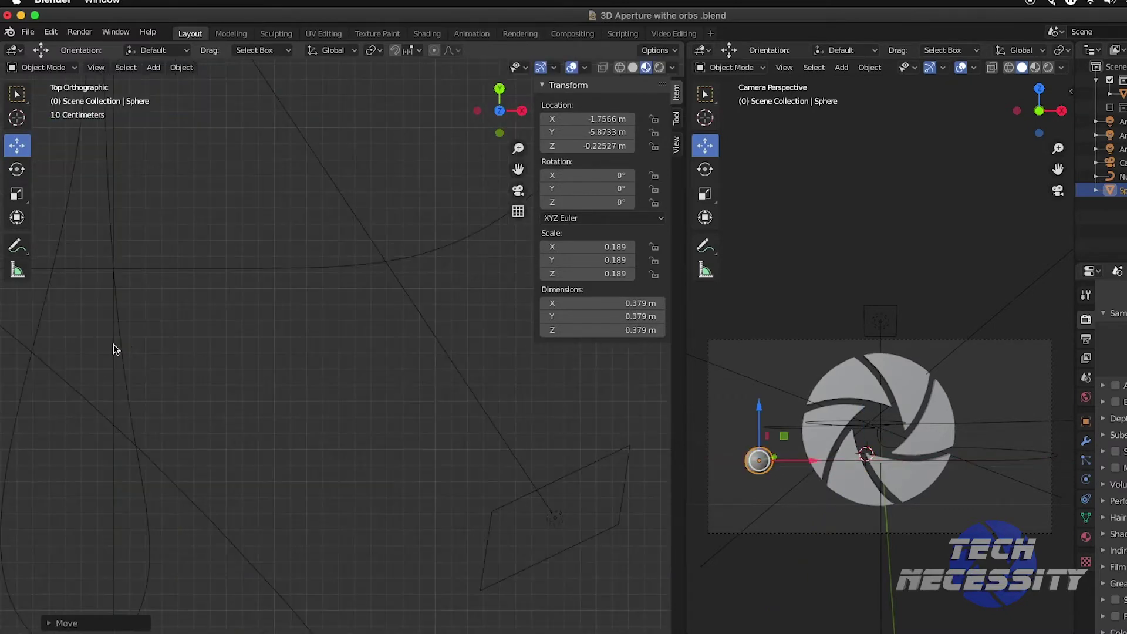
- In a wireframe close-up, shift the sphere along X to about -1.81 m to centre it on the path's starting end
key(KP_Decimal)
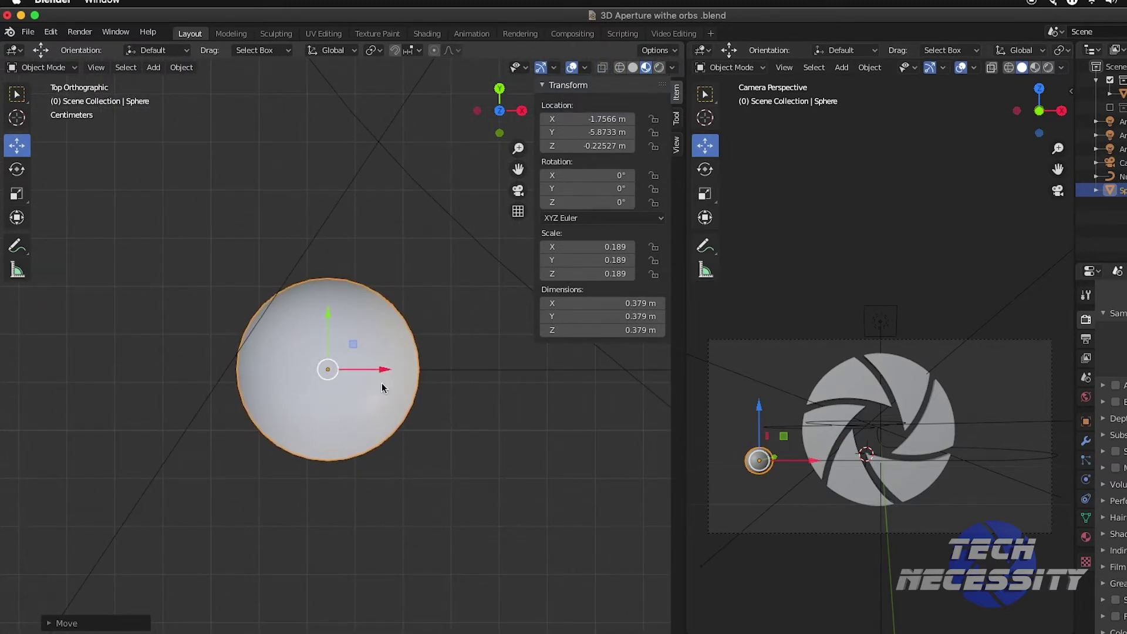
click(620, 67)
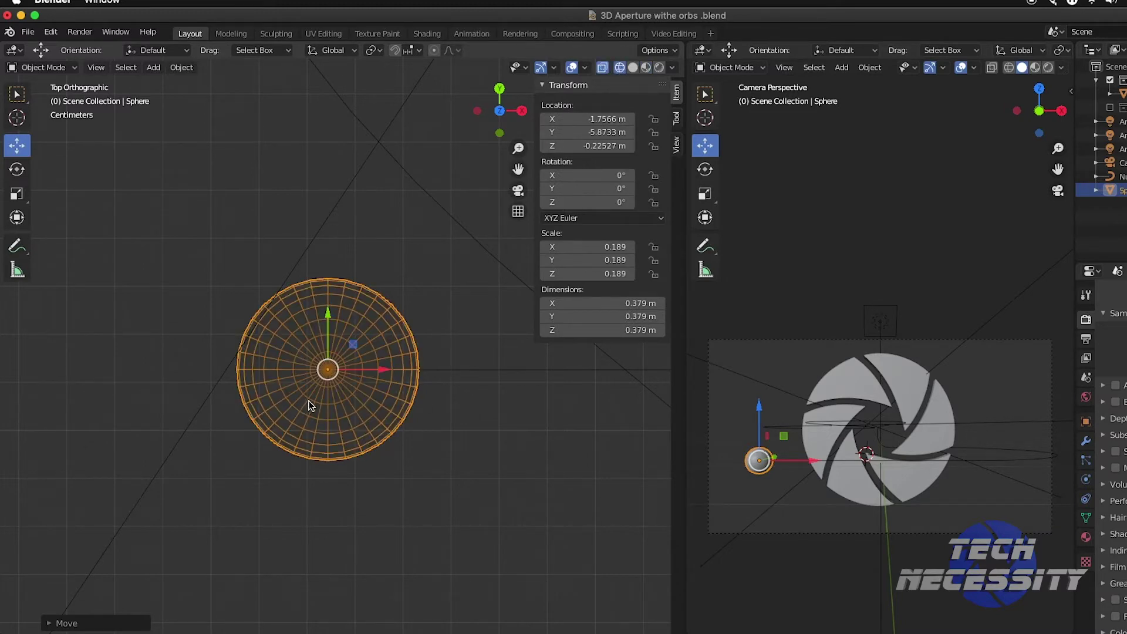
scroll(325, 424, up, 5)
scroll(327, 428, down, 2)
drag(371, 347, 307, 358)
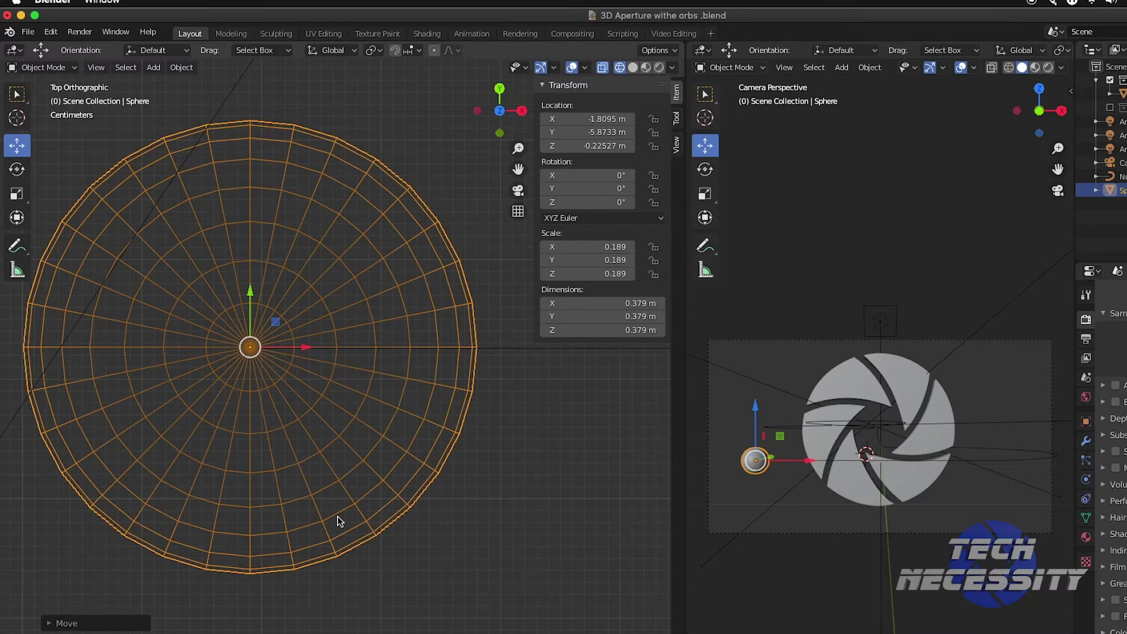
- Examine the sphere's alignment with the path's starting end in front, right and angled views
key(KP_1)
scroll(330, 461, down, 3)
scroll(330, 460, down, 3)
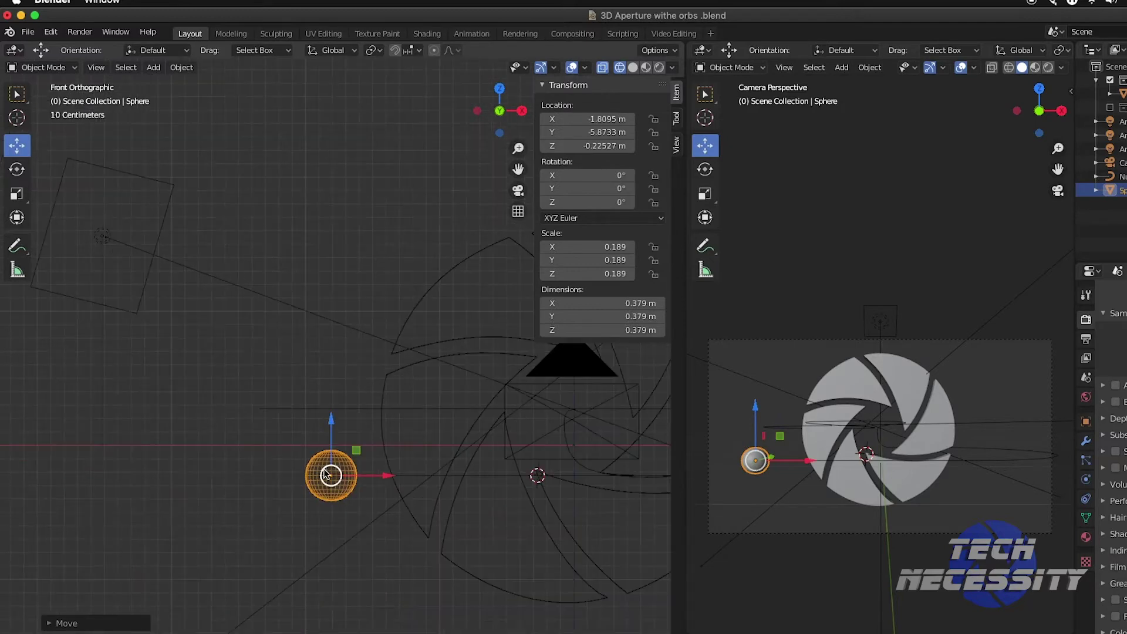
shift+middle_drag(367, 548, 520, 308)
scroll(246, 488, up, 6)
scroll(265, 409, up, 5)
shift+middle_drag(377, 410, 467, 403)
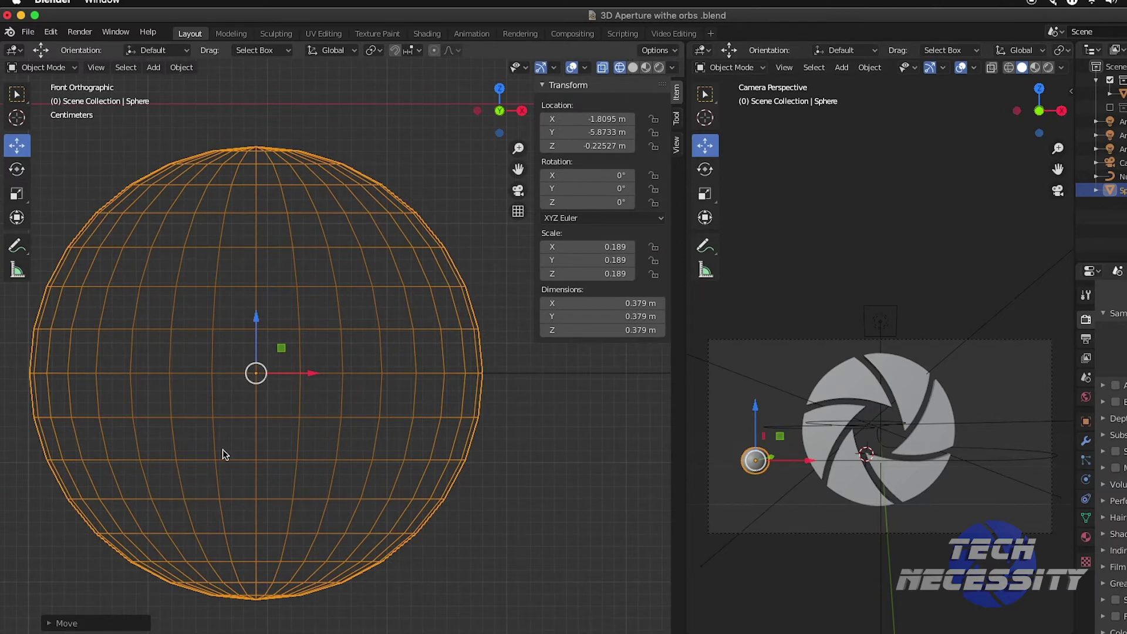
key(KP_3)
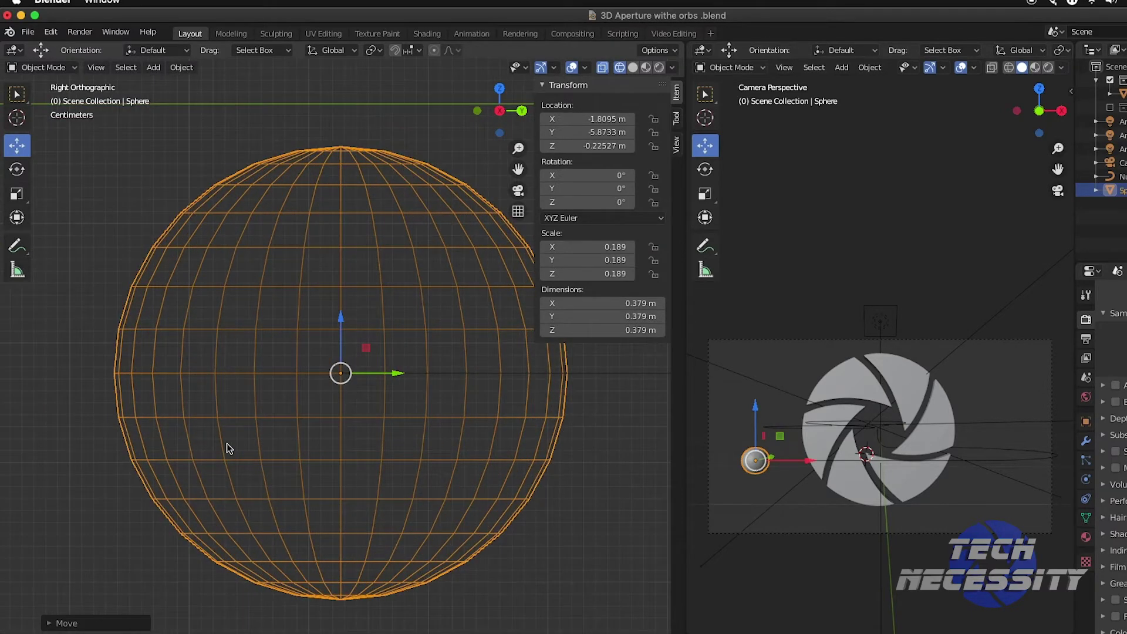
scroll(321, 444, down, 5)
scroll(348, 488, down, 6)
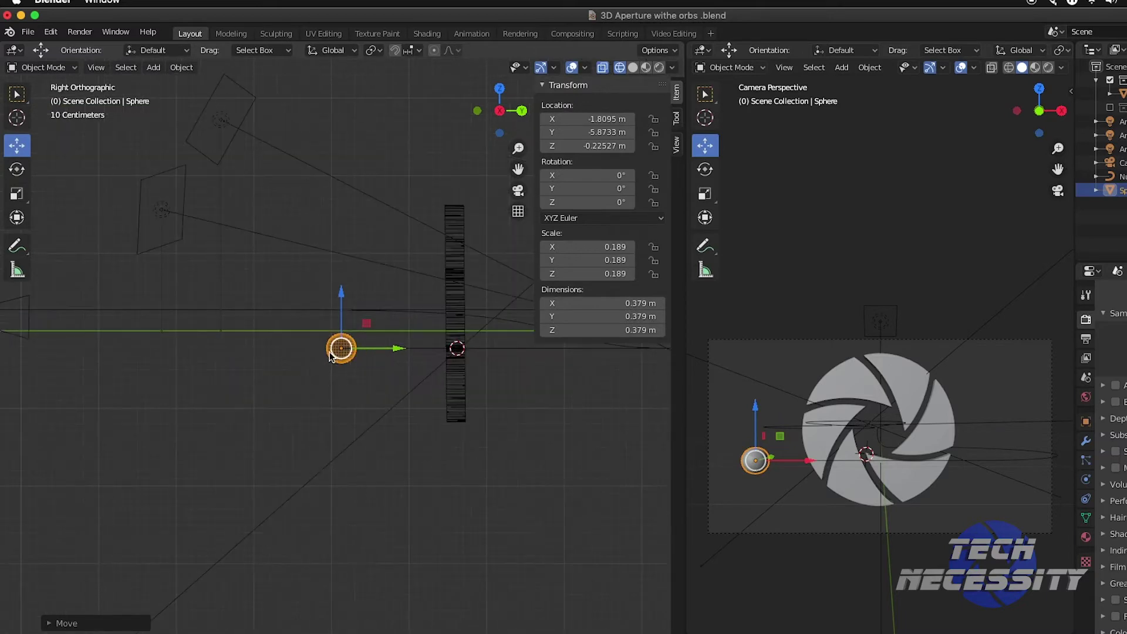
scroll(329, 374, up, 6)
middle_drag(246, 445, 297, 315)
scroll(279, 379, up, 4)
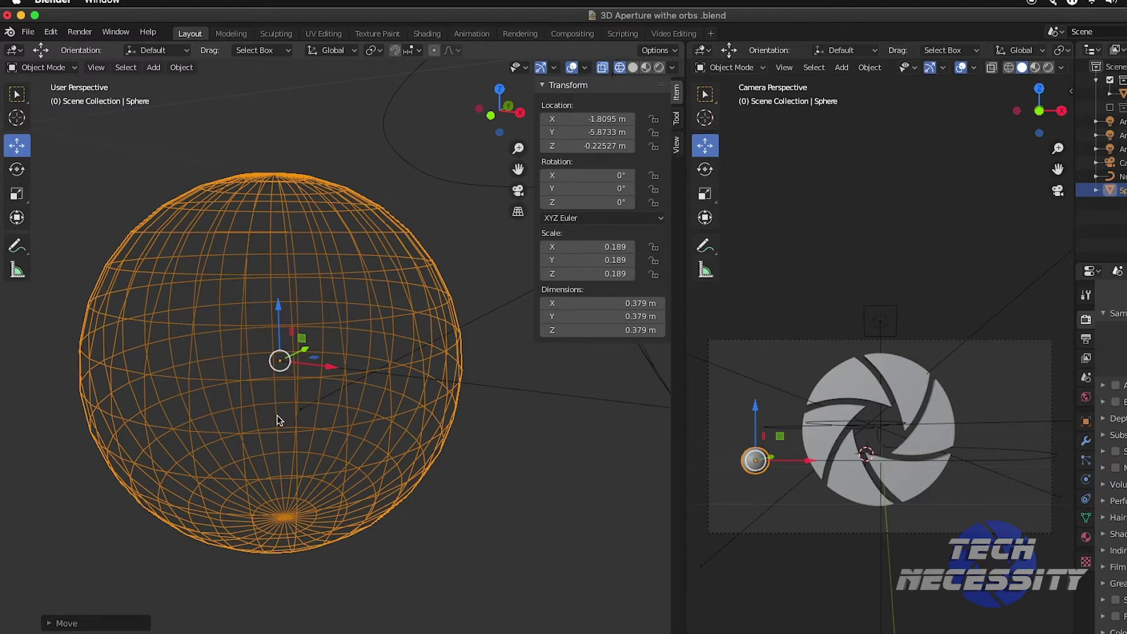
- Switch the user-perspective viewport back to Material Preview shading with the sphere and aperture in view
click(646, 68)
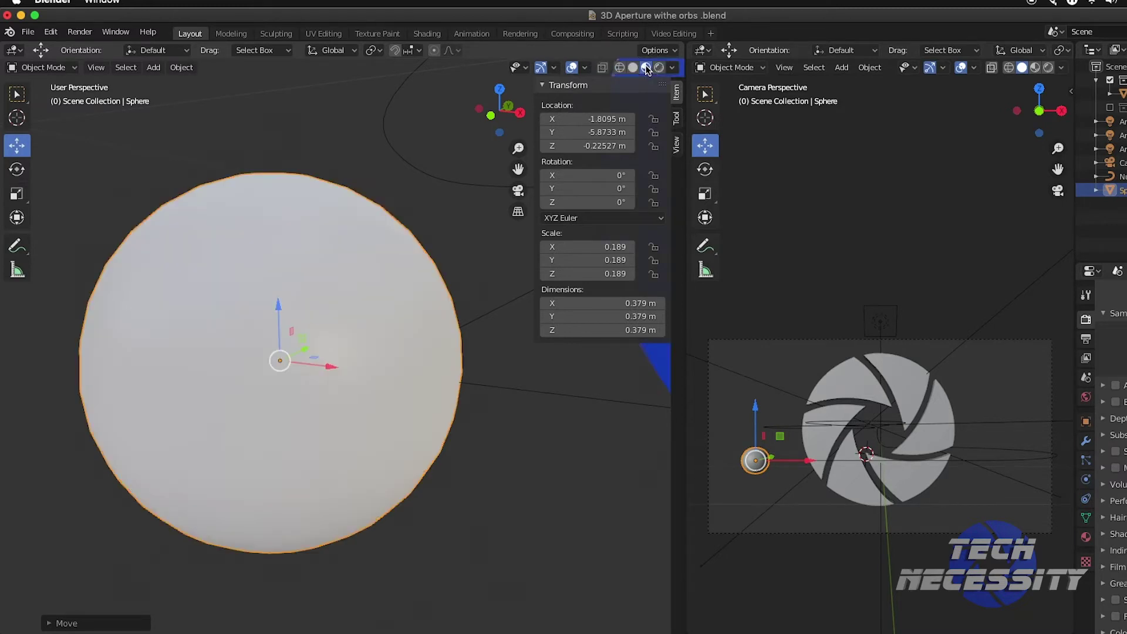
scroll(452, 428, down, 4)
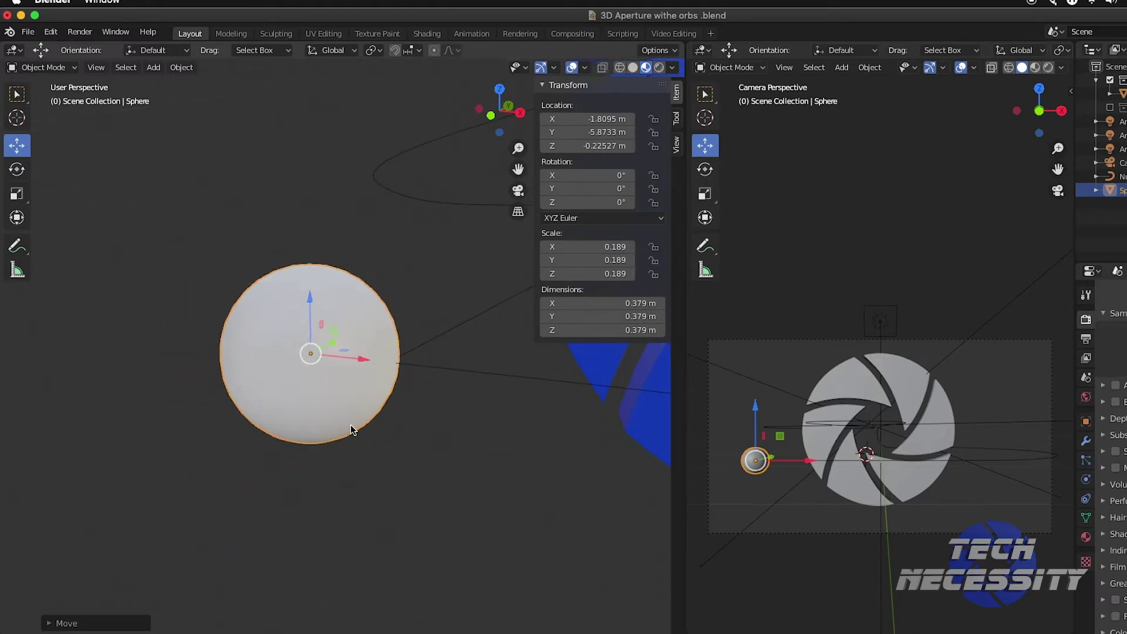
scroll(408, 443, down, 1)
middle_drag(408, 443, 418, 485)
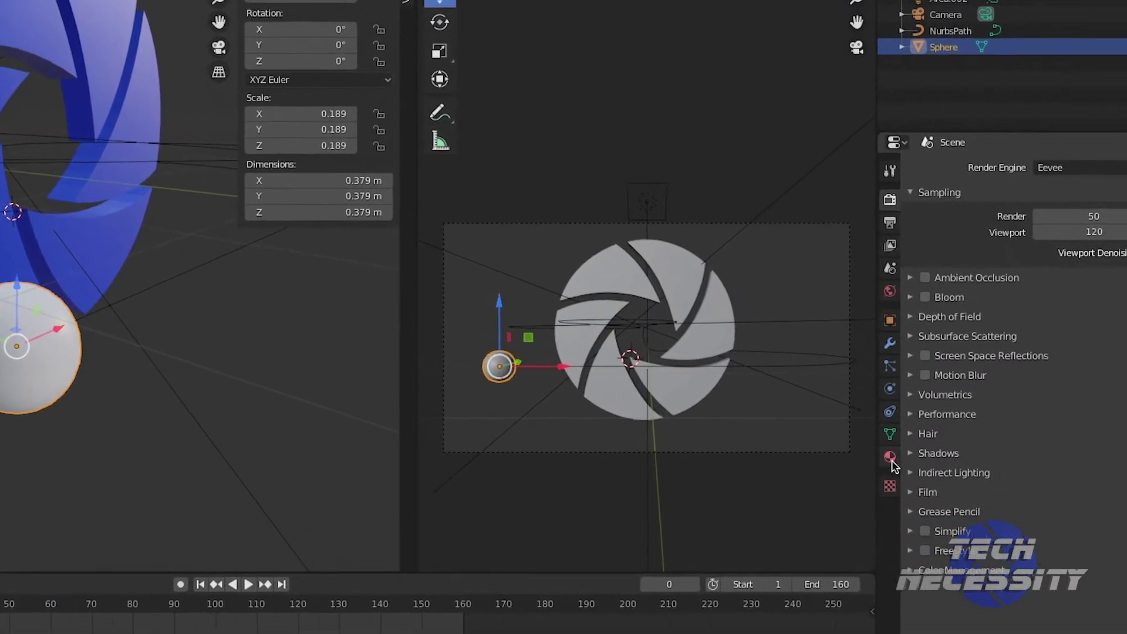
- Give the sphere a new material named Glow and set its surface shader to Emission
click(891, 461)
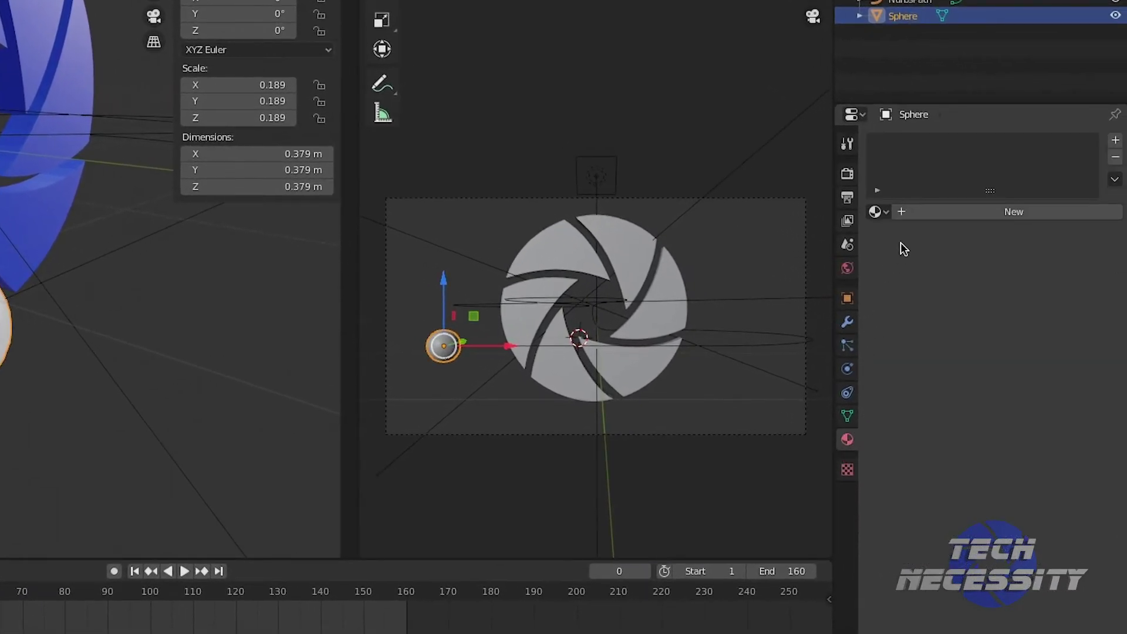
click(903, 211)
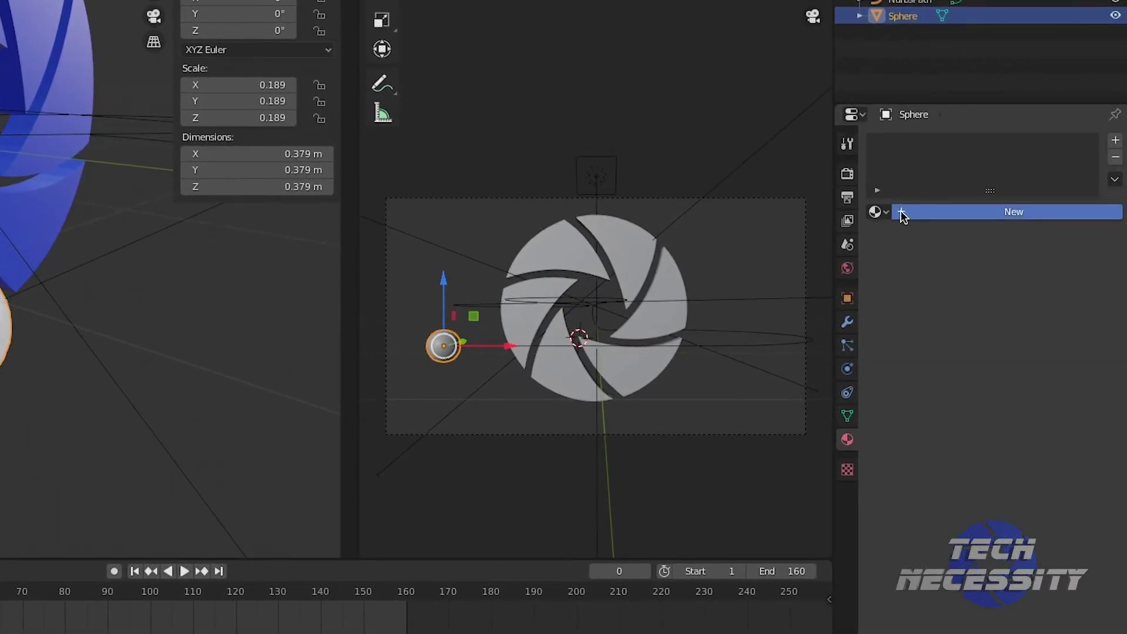
click(933, 212)
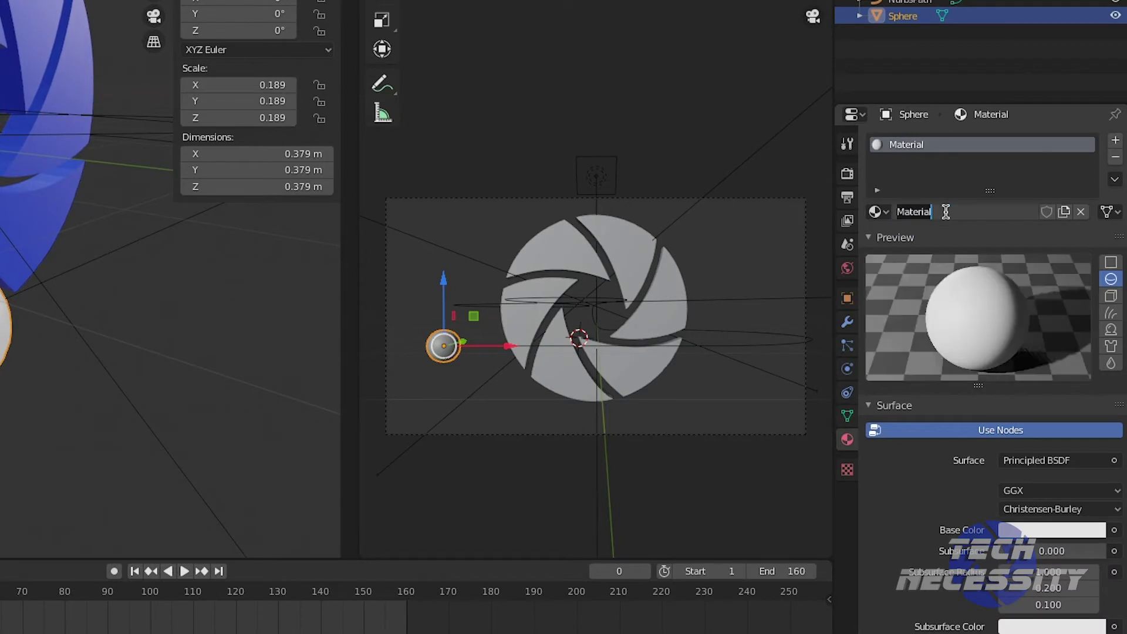
text(Glow)
key(Return)
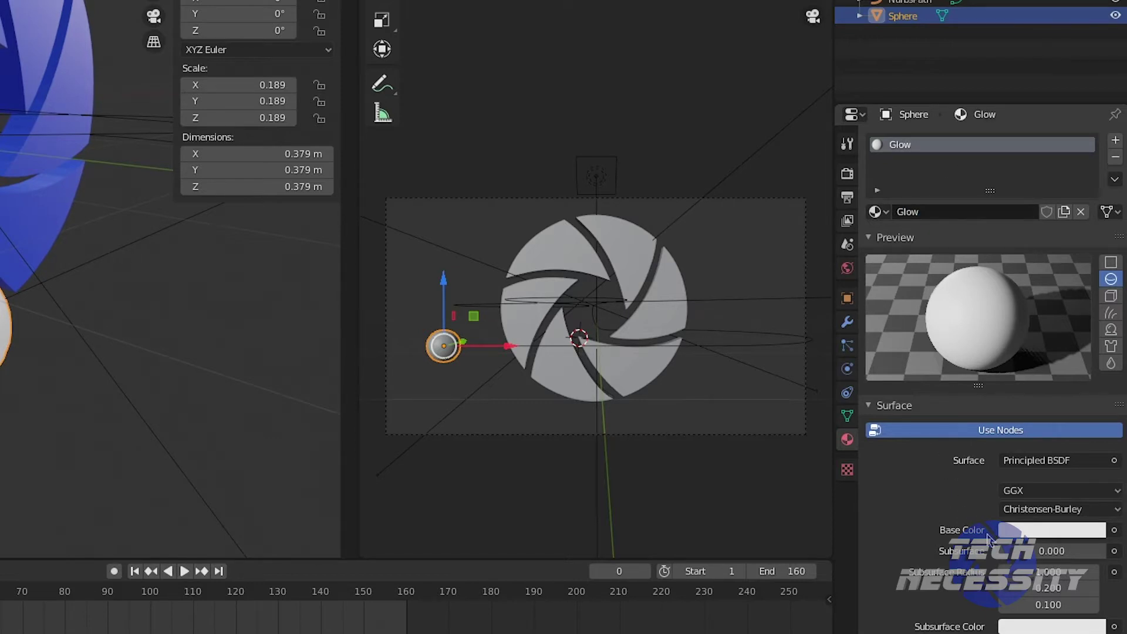
click(1114, 461)
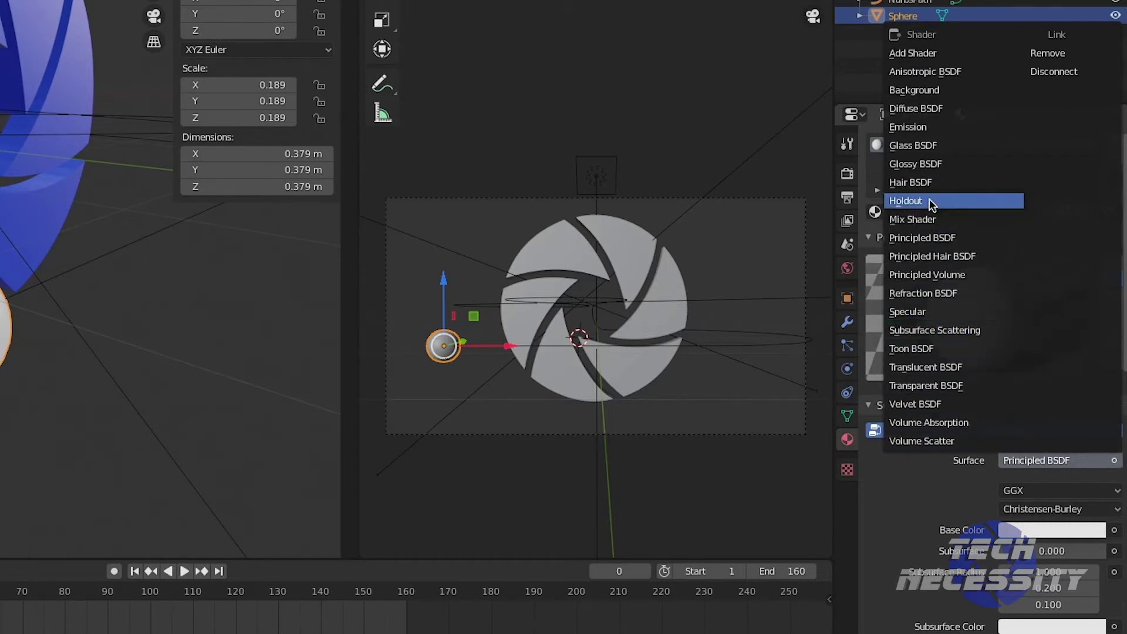
click(921, 128)
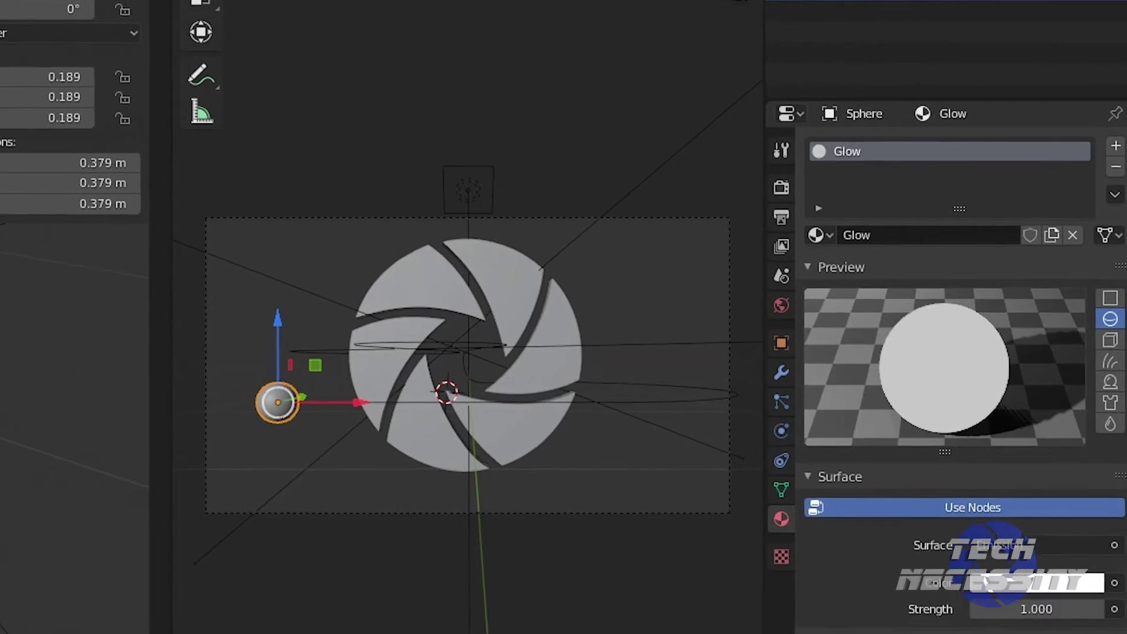
- Change the scene's render engine to Cycles
click(774, 188)
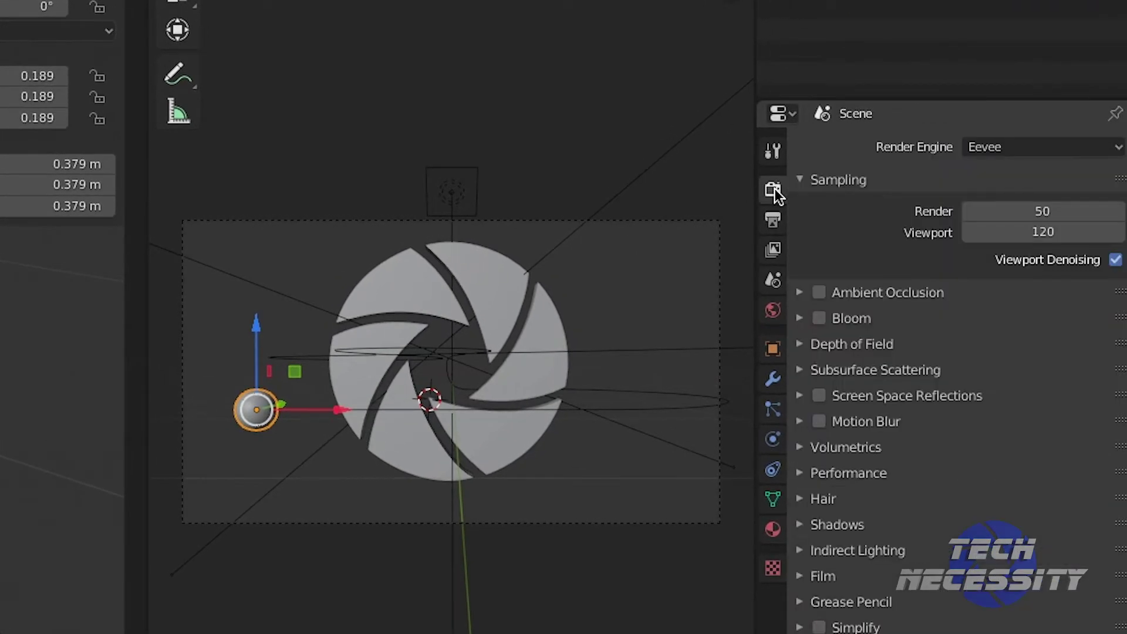
click(1019, 148)
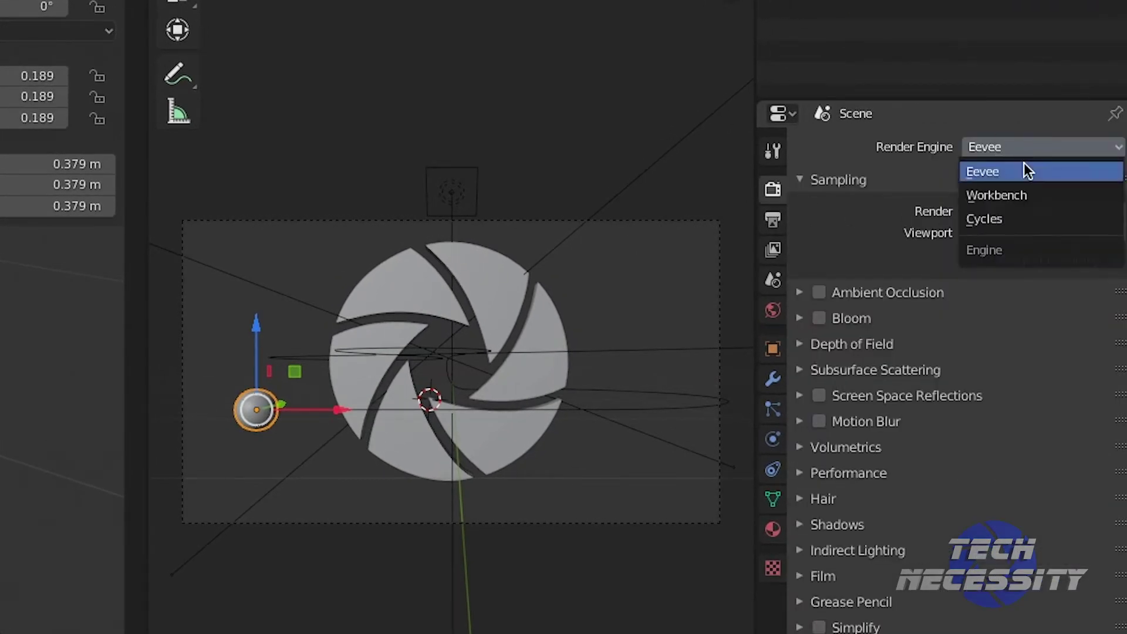
click(1019, 218)
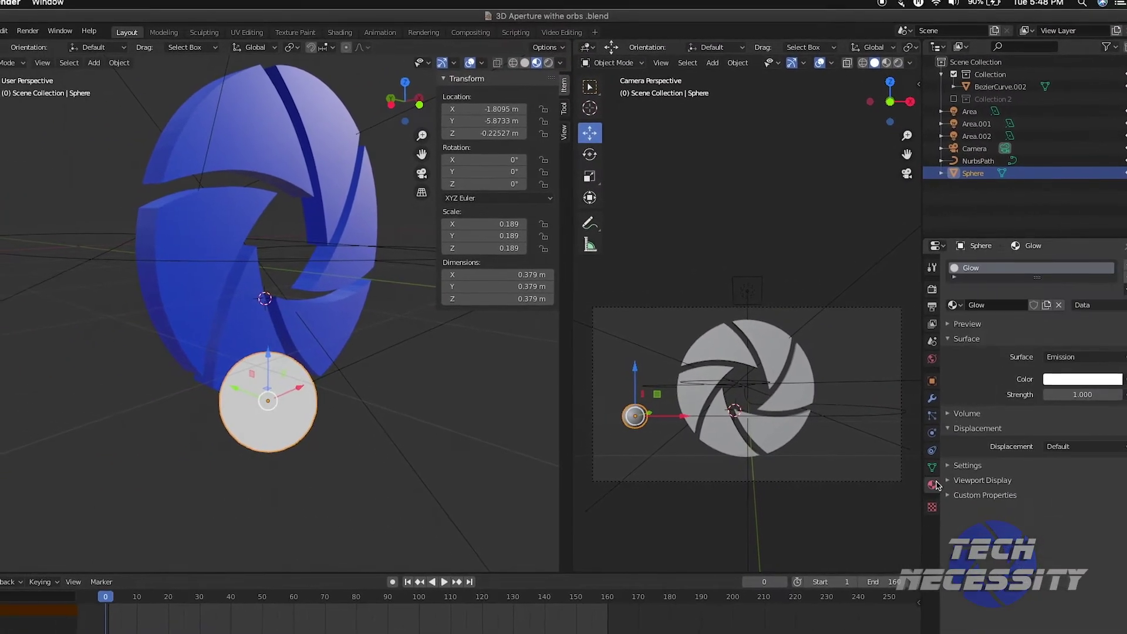
- Show the Glow material's preview and set its emission strength to 20
click(974, 325)
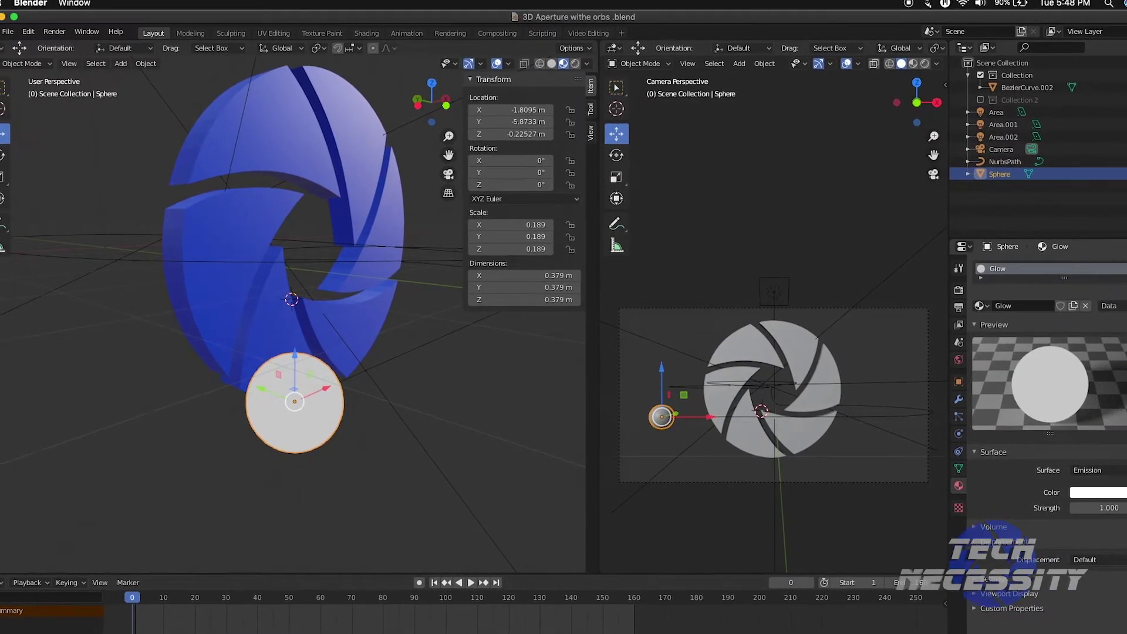
click(1124, 501)
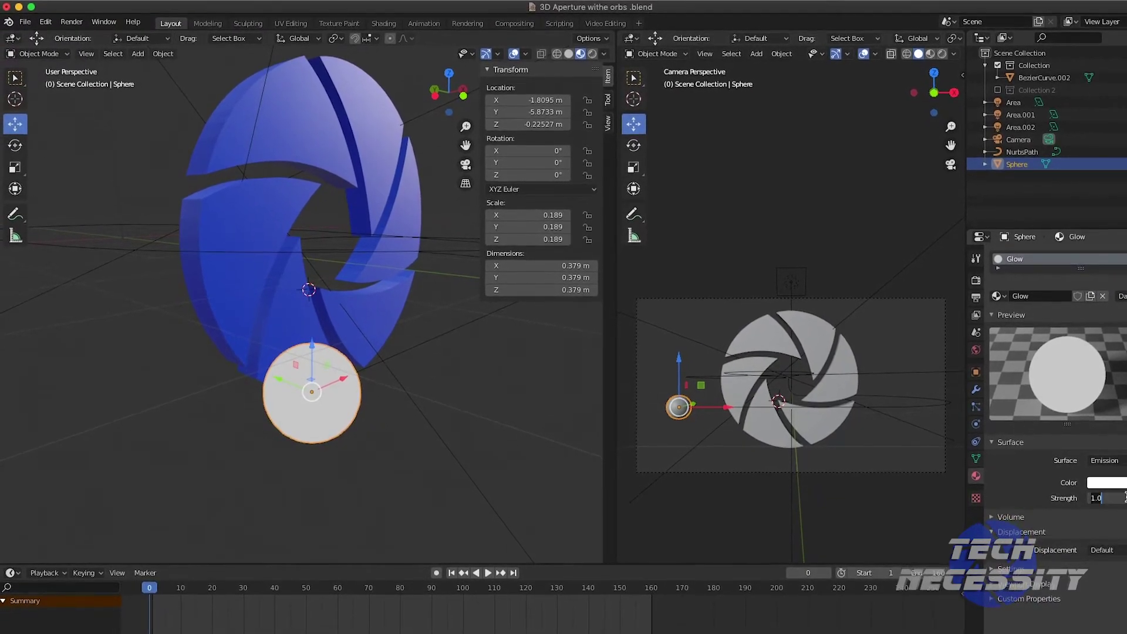
text(20)
key(Return)
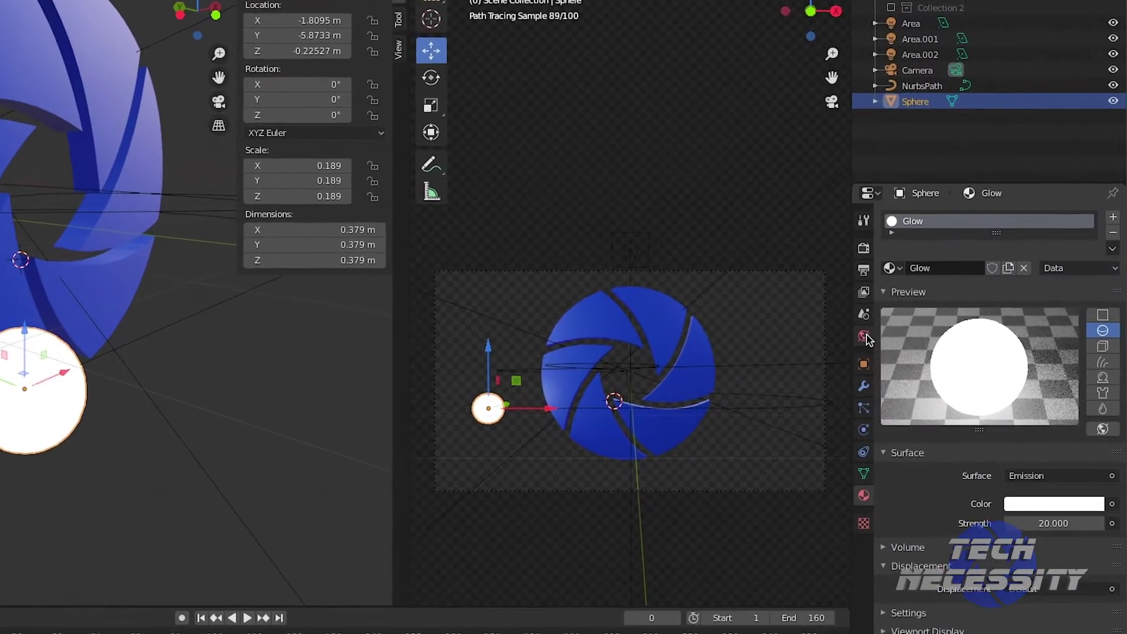
- Darken the world surface color to black
click(930, 348)
click(1053, 294)
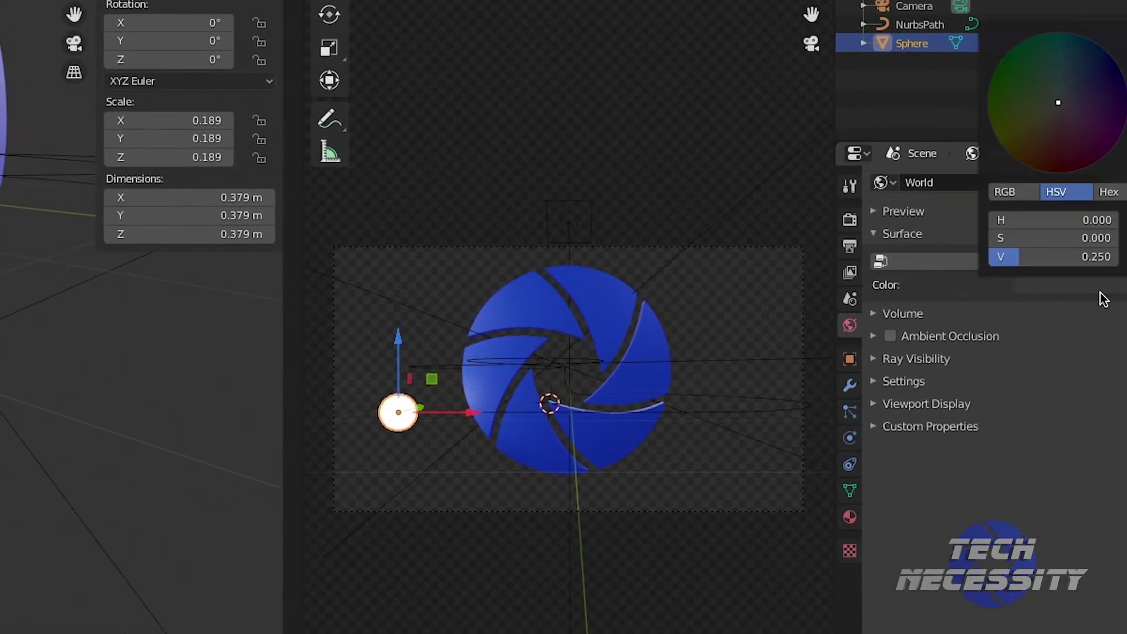
click(1045, 288)
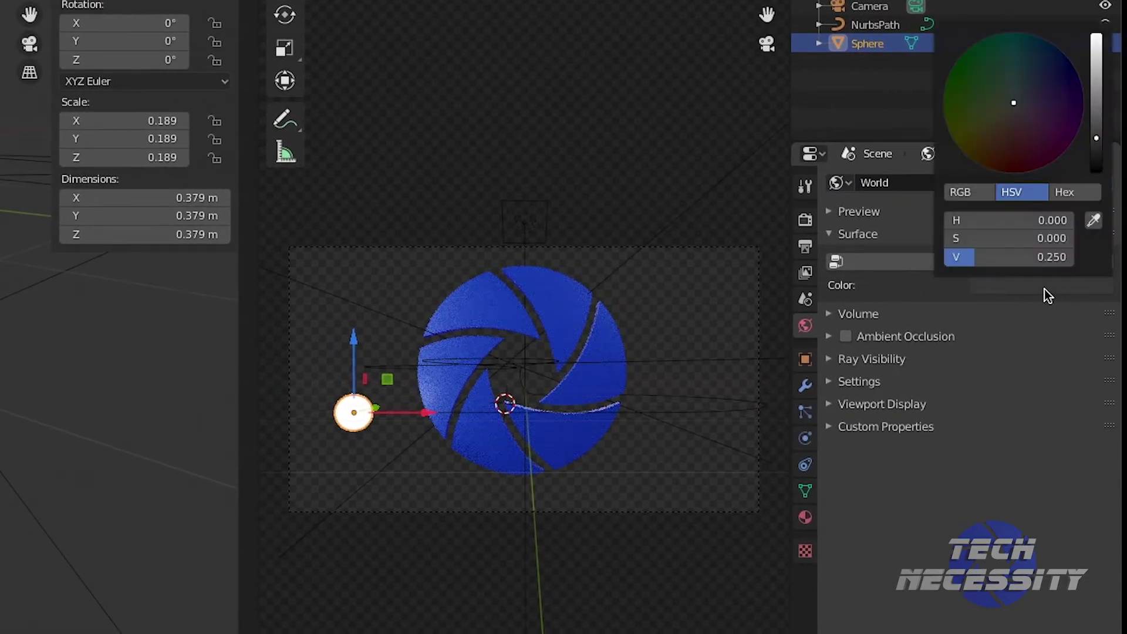
drag(1096, 138, 1097, 170)
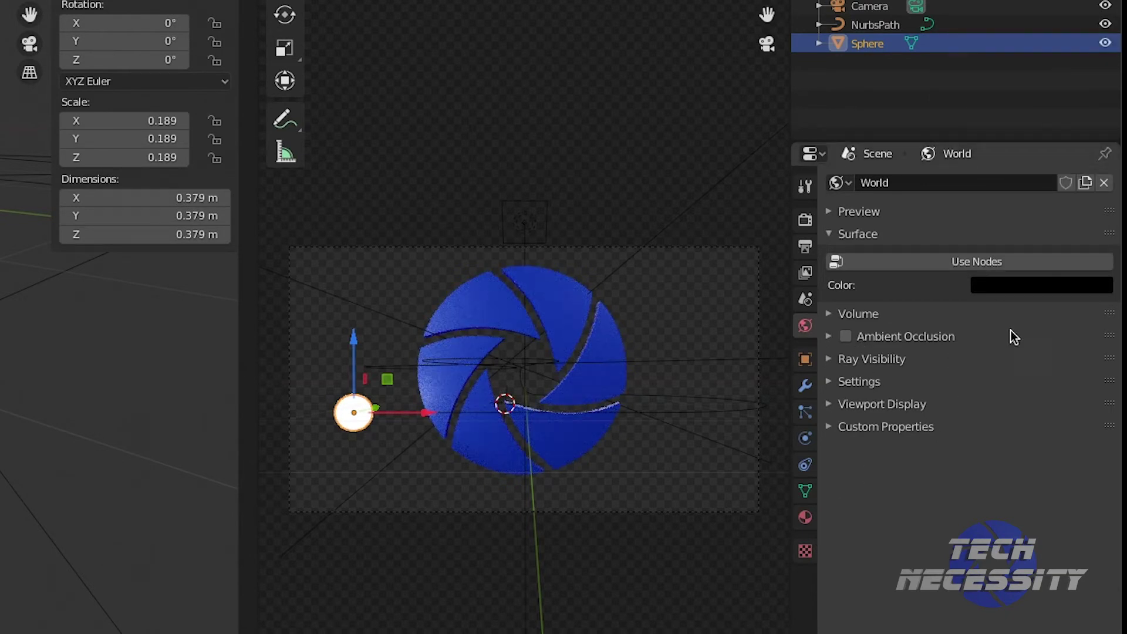
- Raise the world color to full white to compare the lighting on the aperture, and return it to black
click(1005, 292)
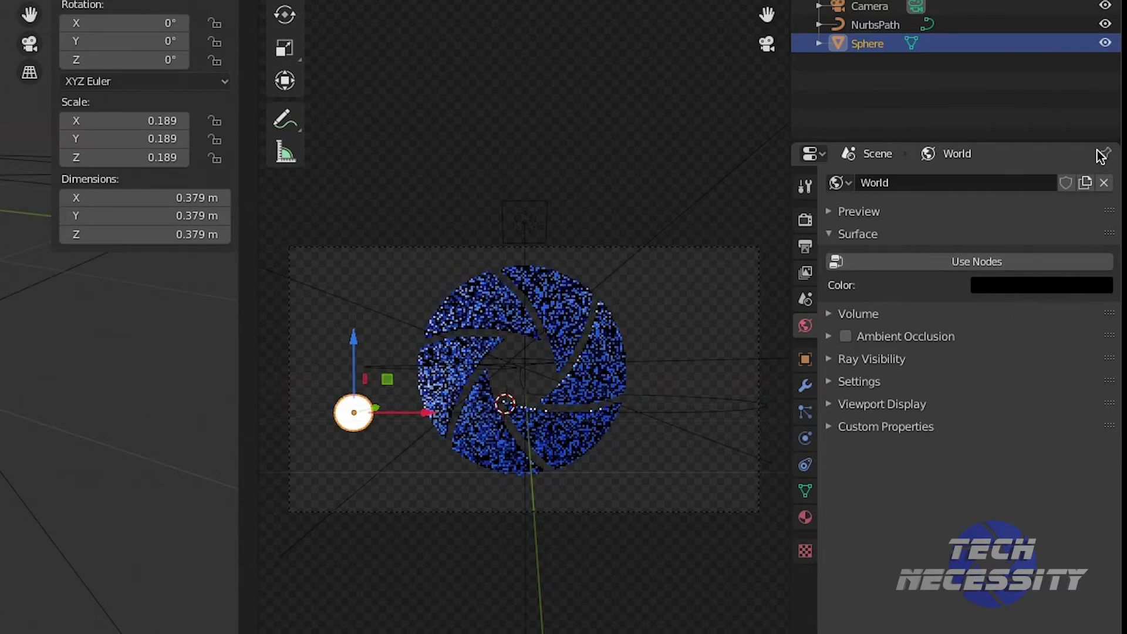
click(1034, 287)
drag(1099, 169, 1097, 39)
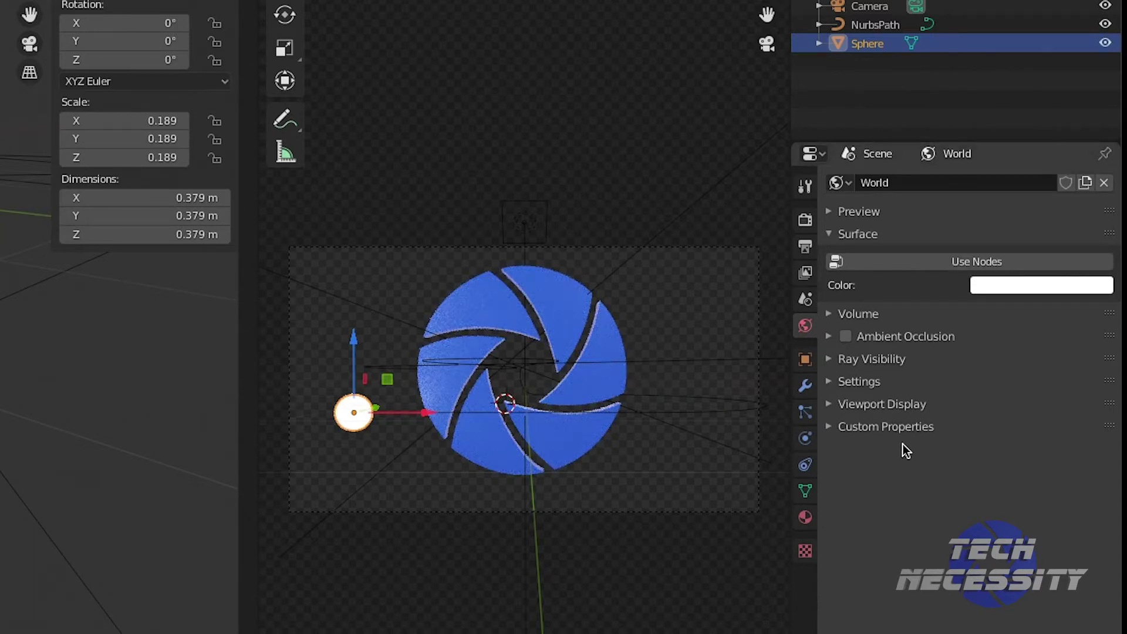
click(1070, 286)
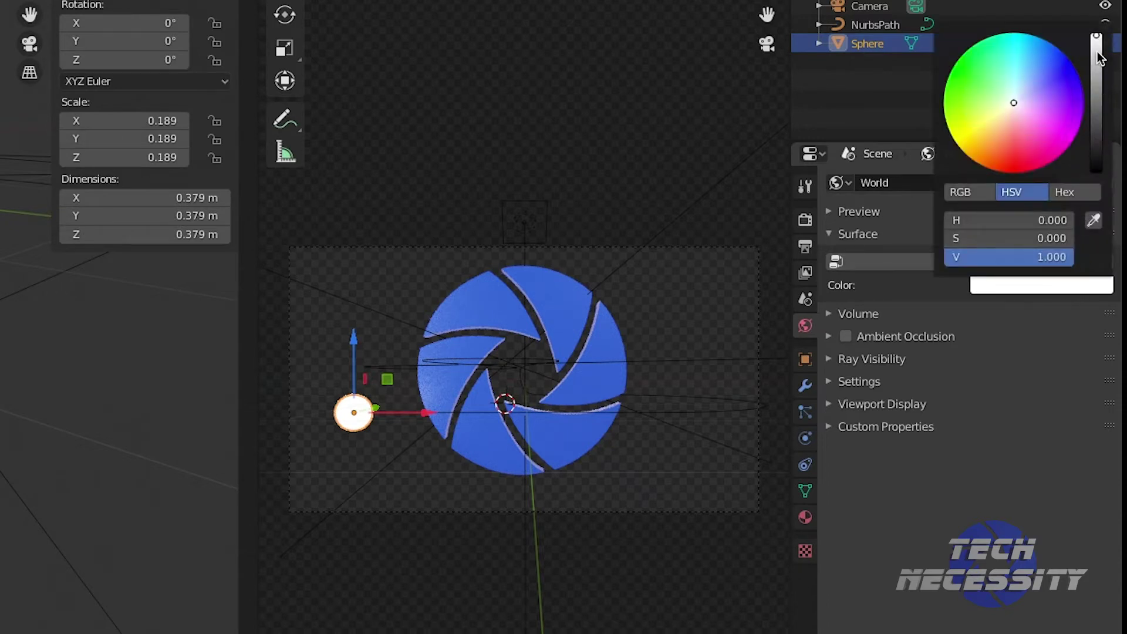
drag(1096, 38, 1096, 170)
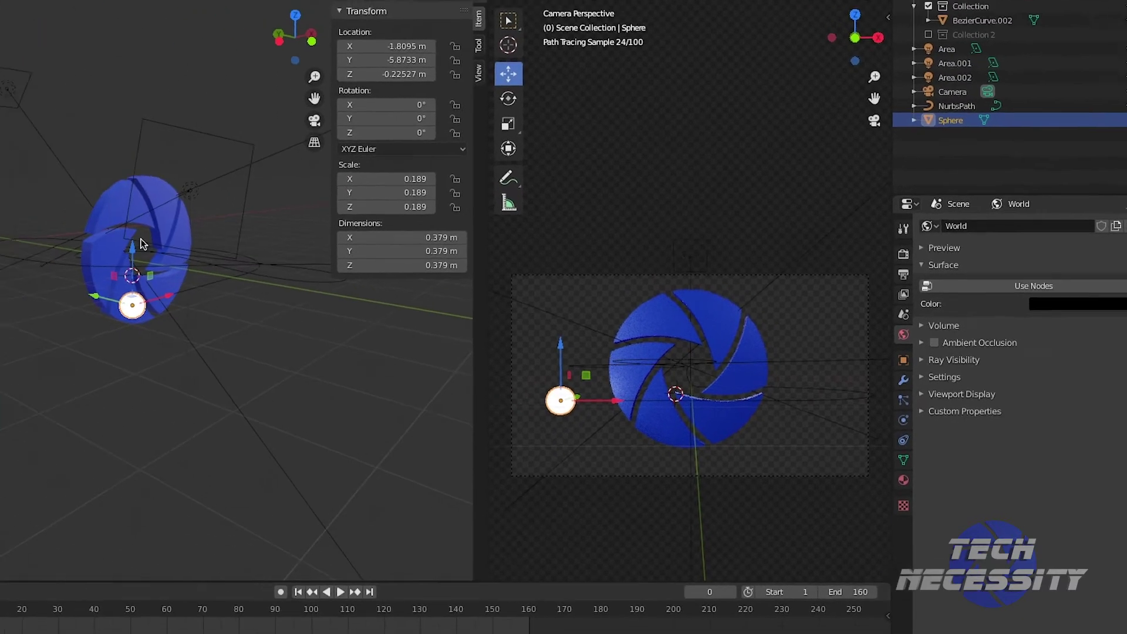
- Select the three area lights around the aperture and delete them
middle_drag(191, 289, 201, 332)
middle_drag(338, 341, 362, 332)
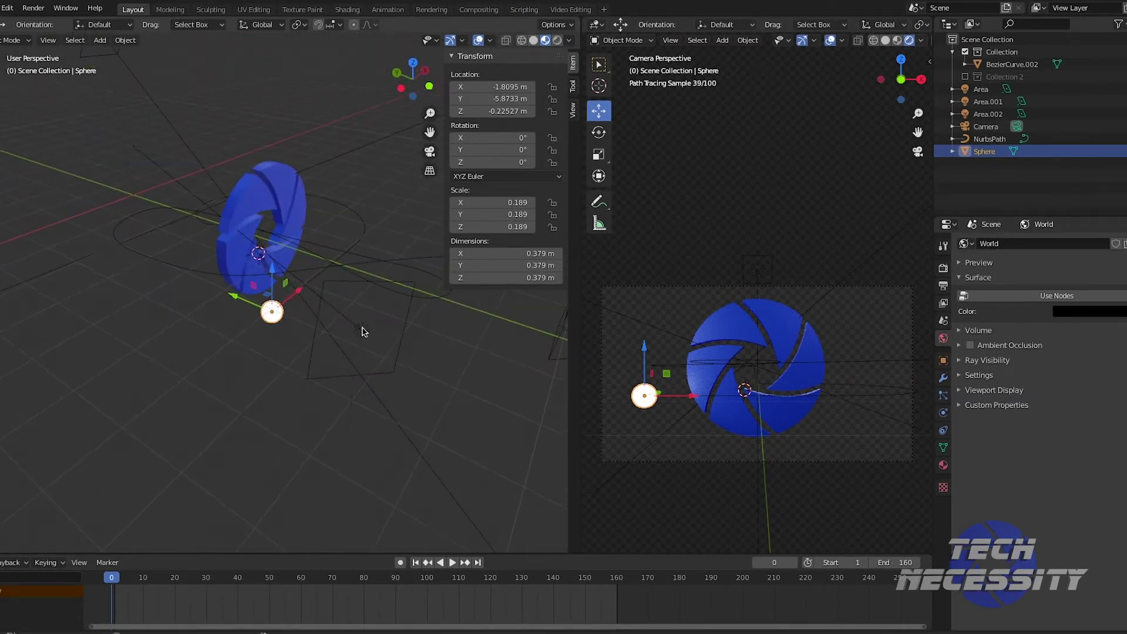
click(362, 331)
scroll(245, 295, down, 2)
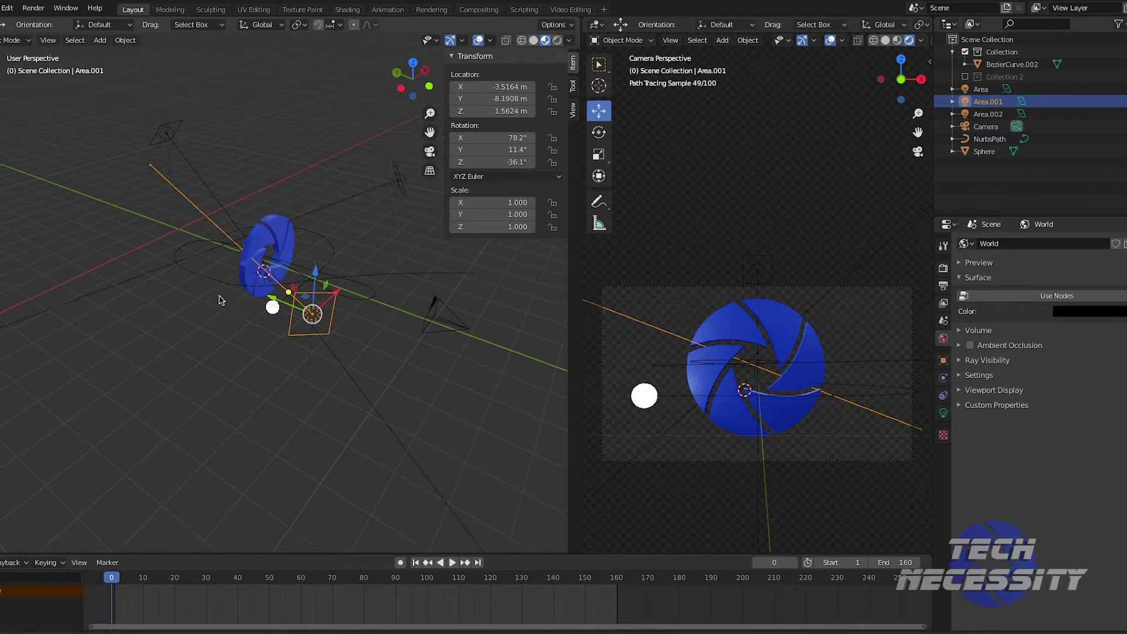
scroll(219, 294, down, 2)
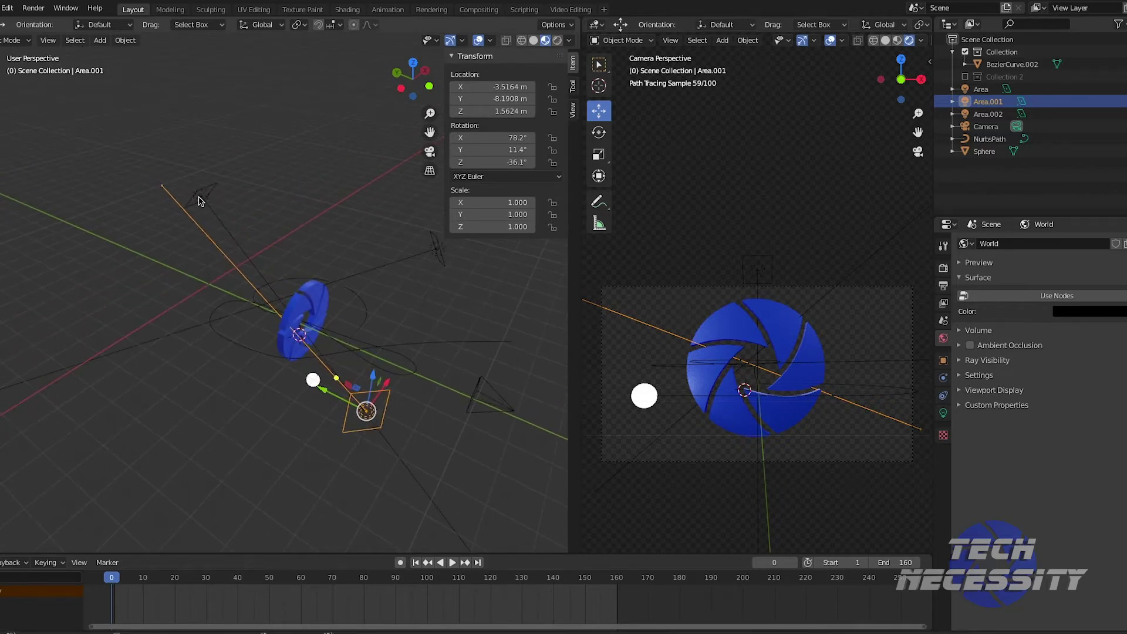
shift+click(199, 202)
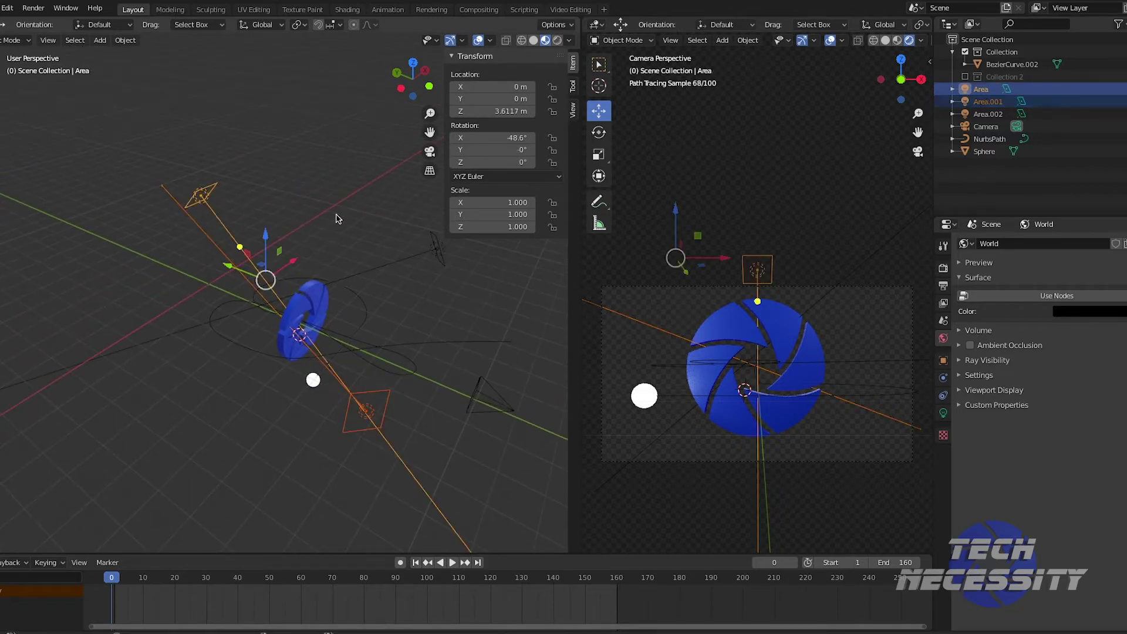
shift+click(430, 252)
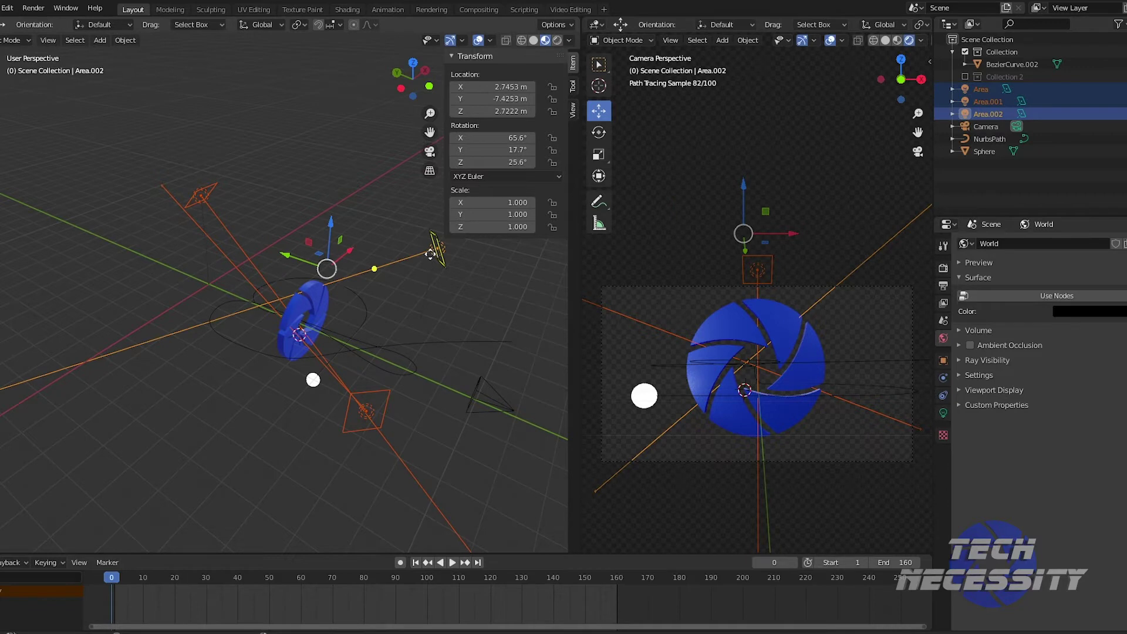
key(x)
click(384, 261)
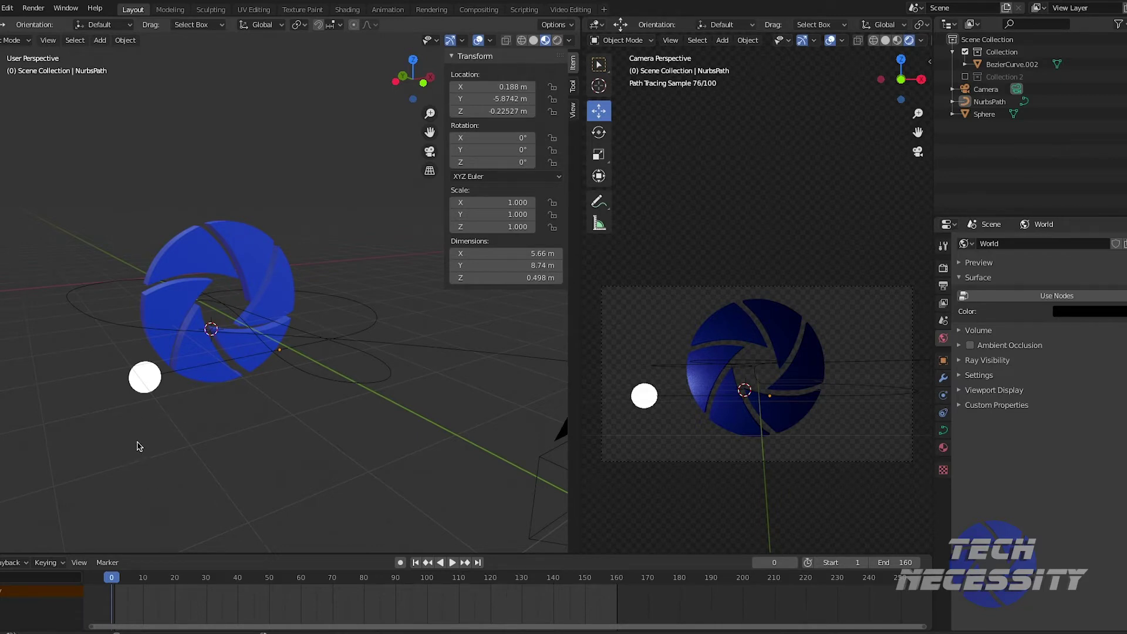
- Parent the glowing sphere to the NurbsPath curve
click(148, 383)
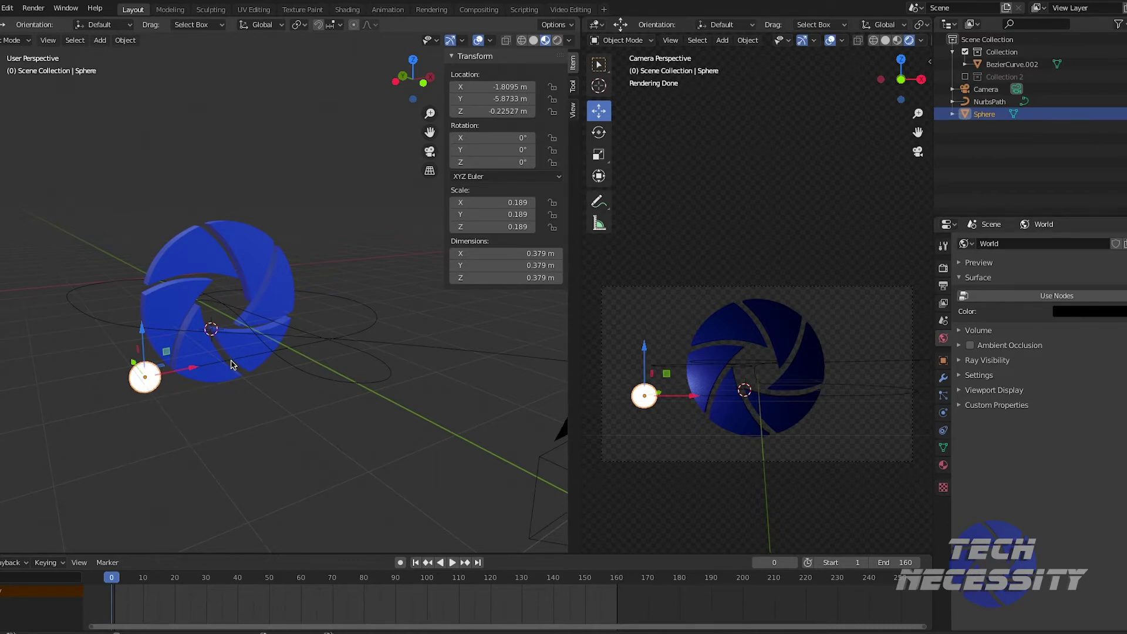
shift+click(224, 375)
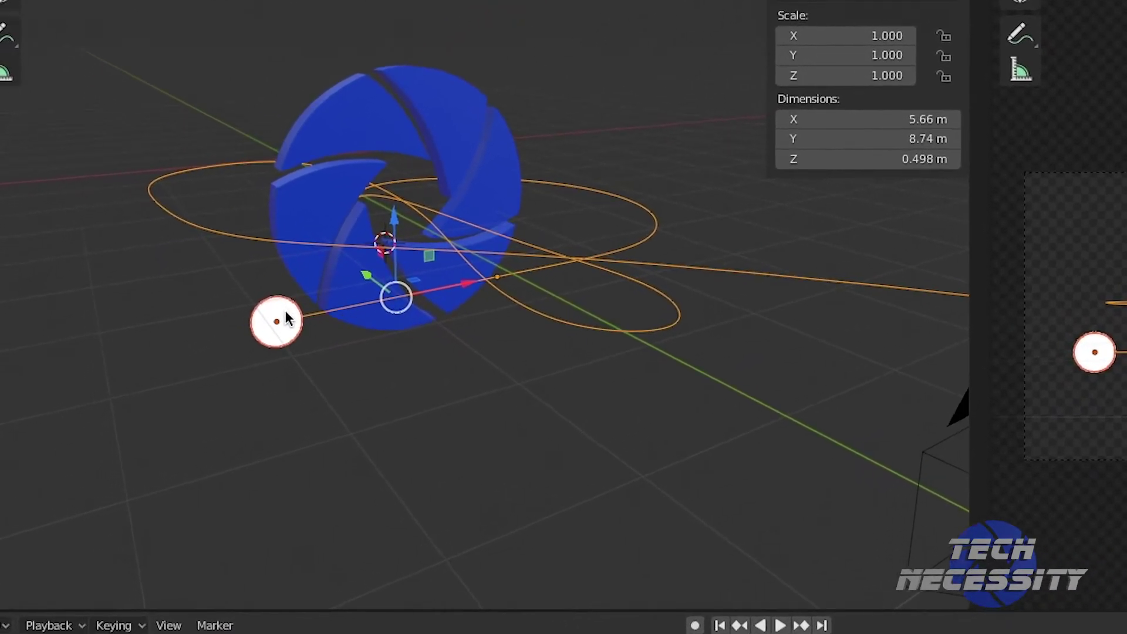
right_click(344, 295)
mouse_move(249, 289)
click(457, 499)
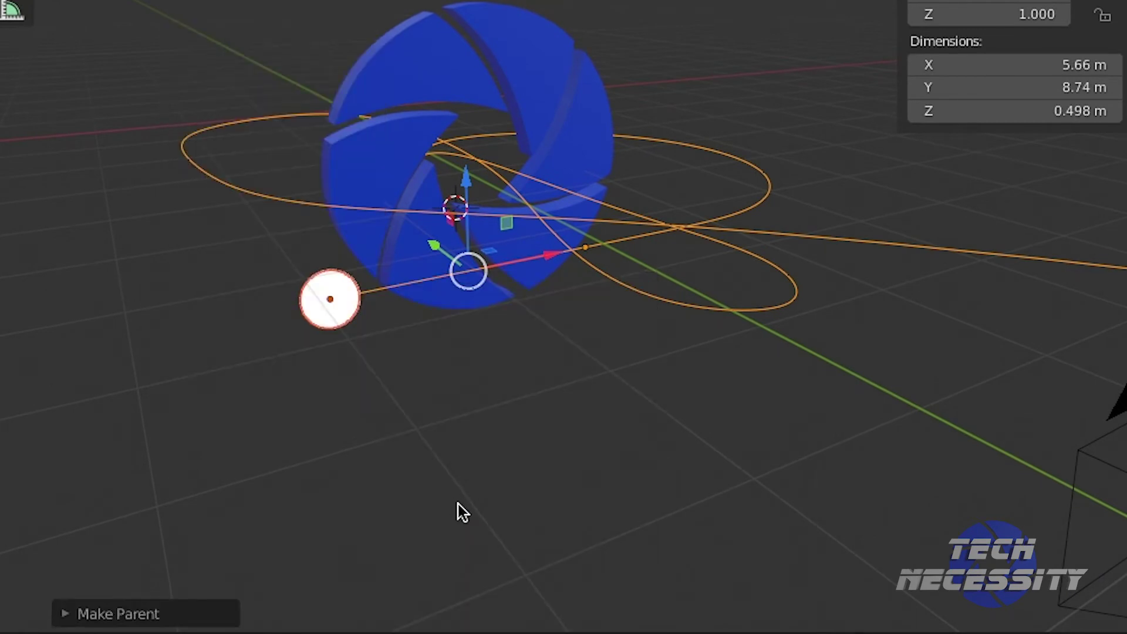
- Play the animation to check the sphere's travel along the path, and scrub to frame 58 with it inside the aperture
key(space)
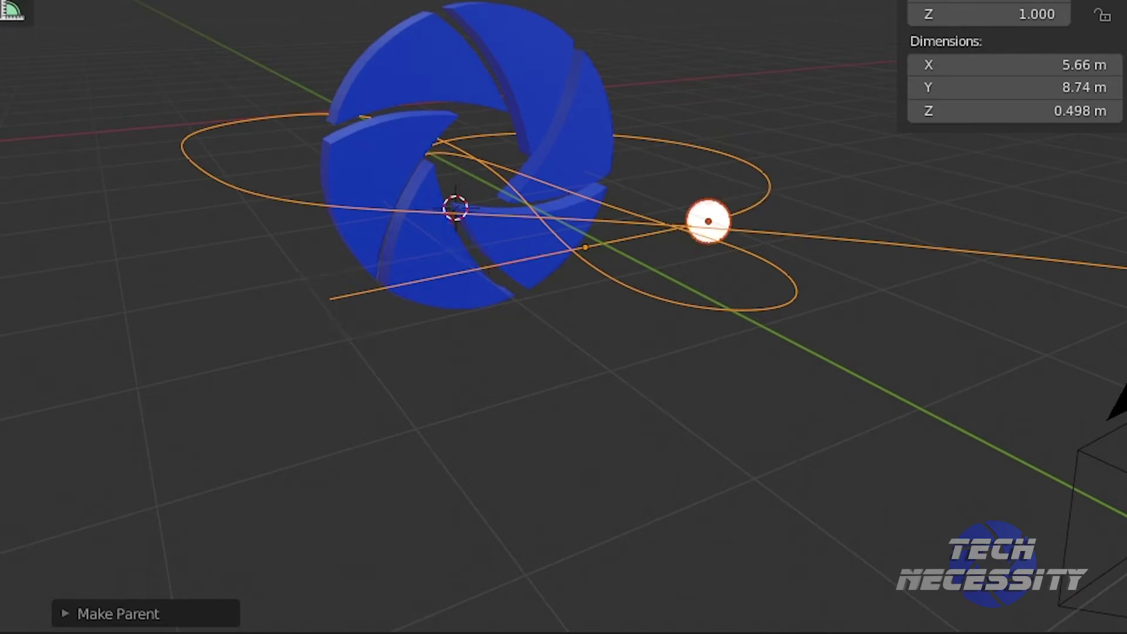
key(Escape)
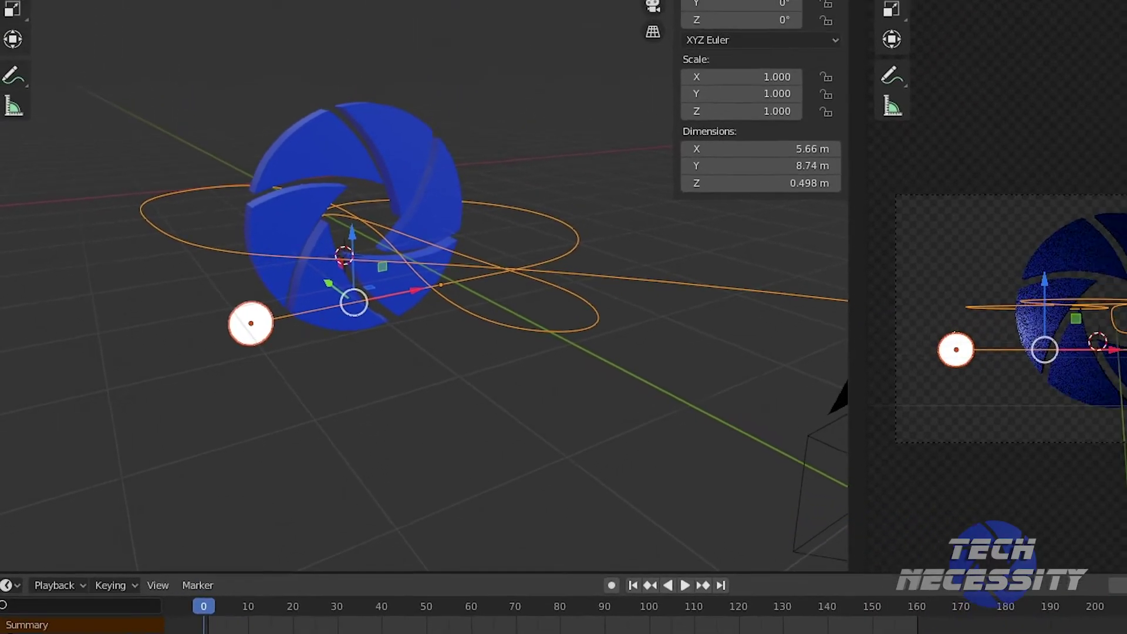
key(space)
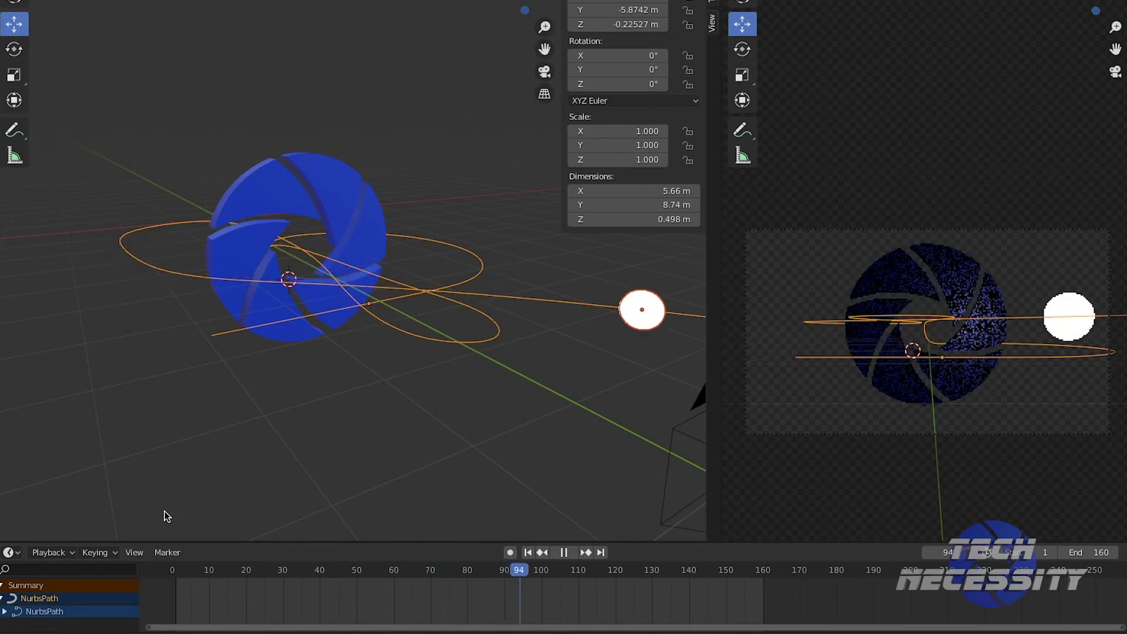
key(space)
drag(543, 572, 382, 524)
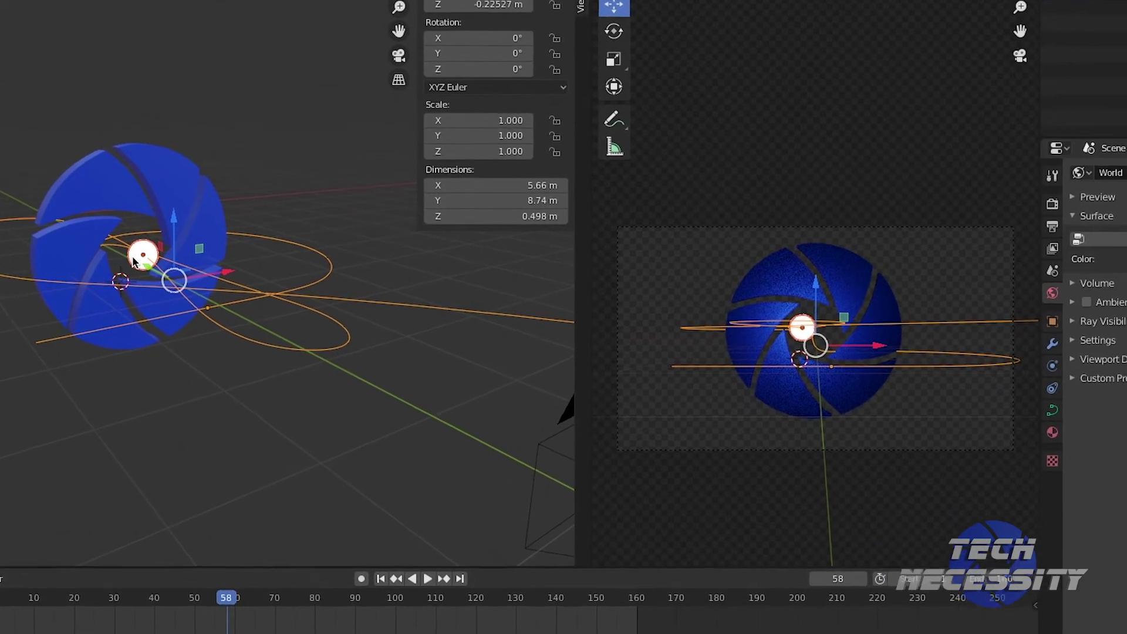
- Select the sphere and set its Glow material's emission strength to 50
click(693, 333)
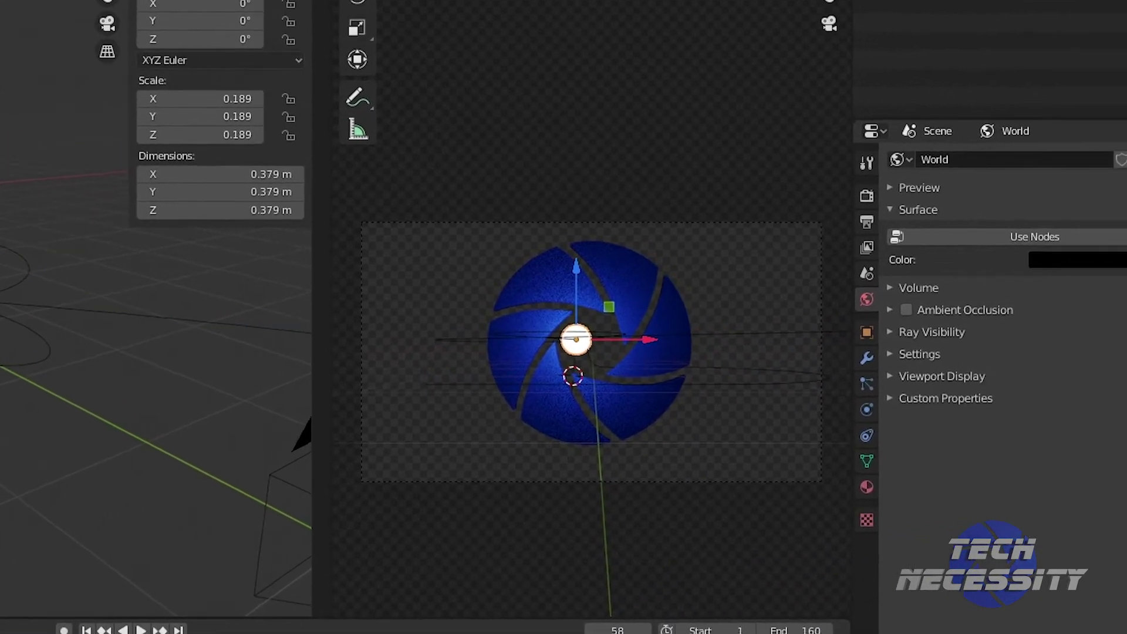
click(805, 498)
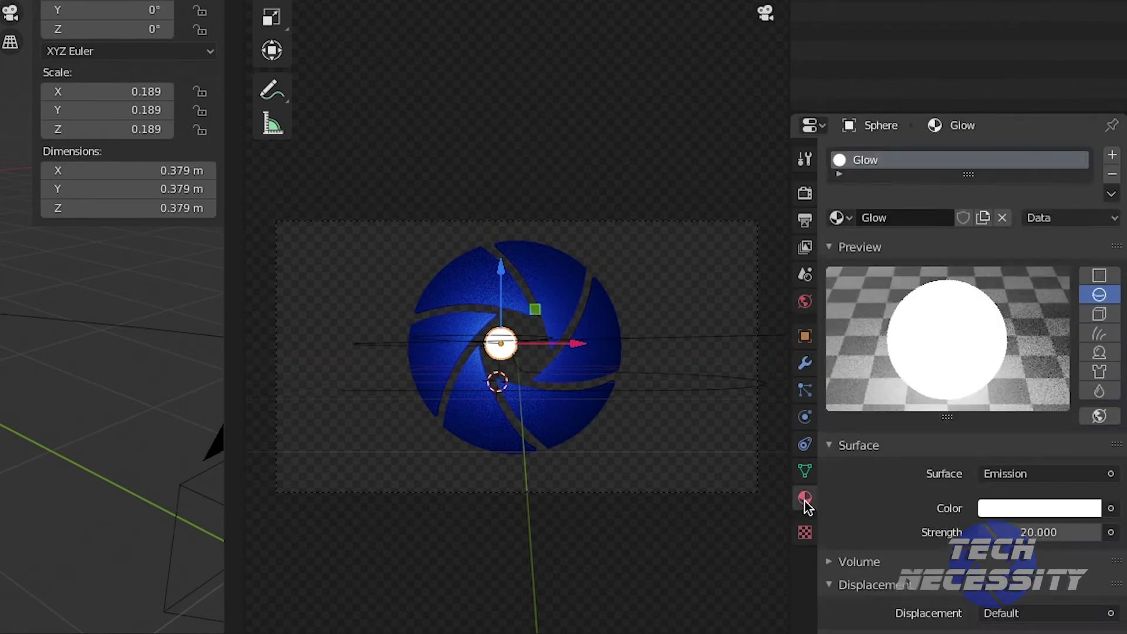
double_click(1032, 532)
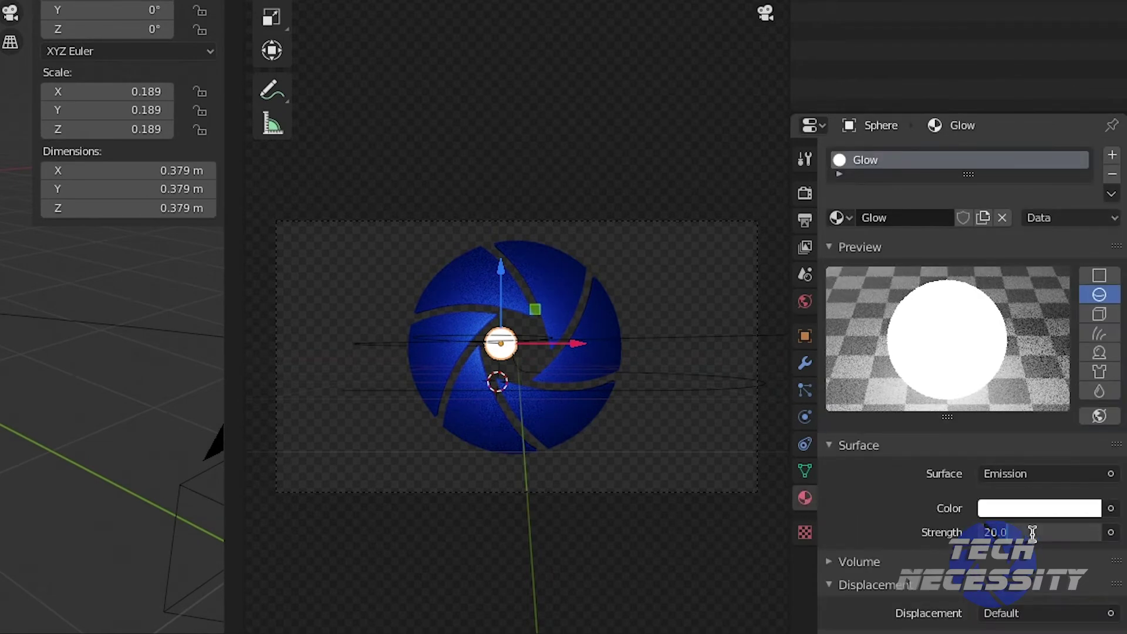
text(50)
key(Return)
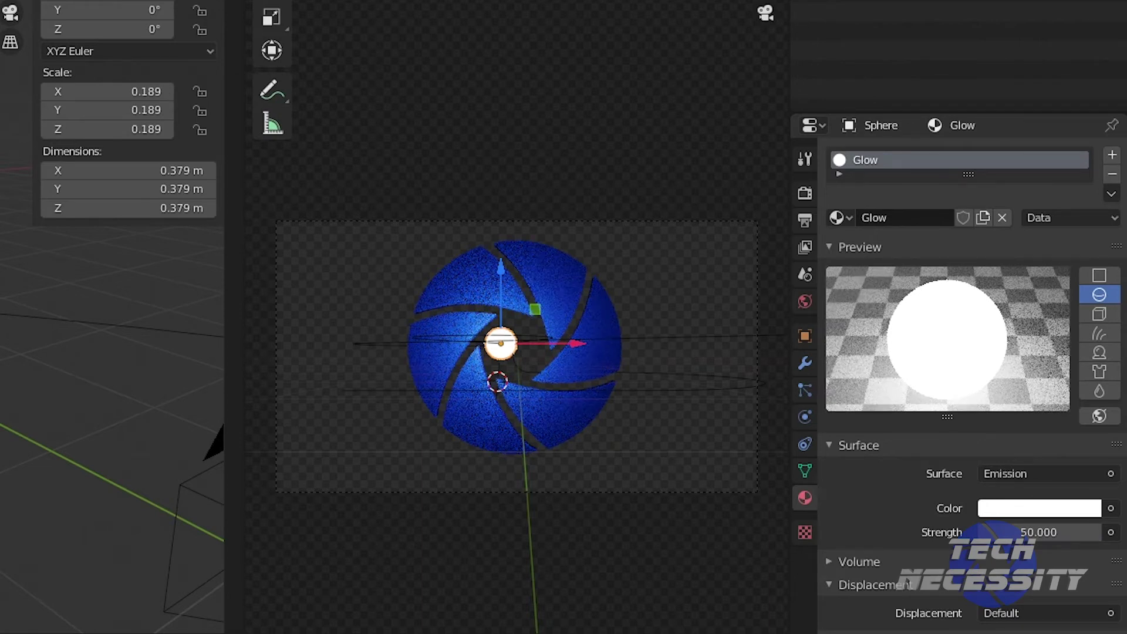
- Scrub and play the animation to examine the brighter orb's light on the aperture in the rendered camera view
key(g)
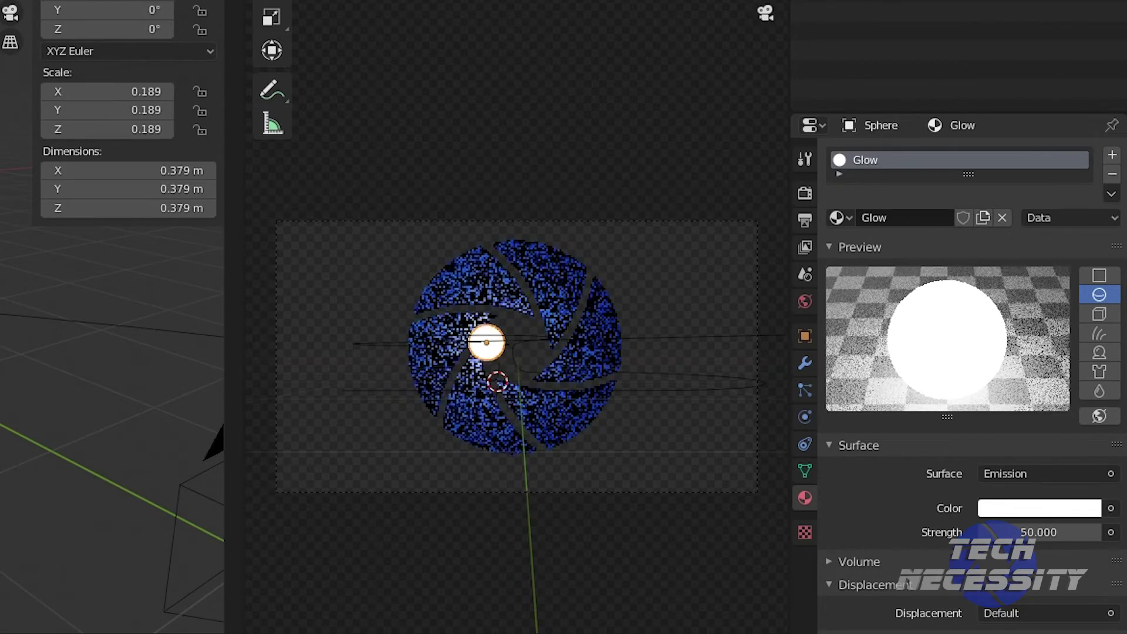
click(369, 627)
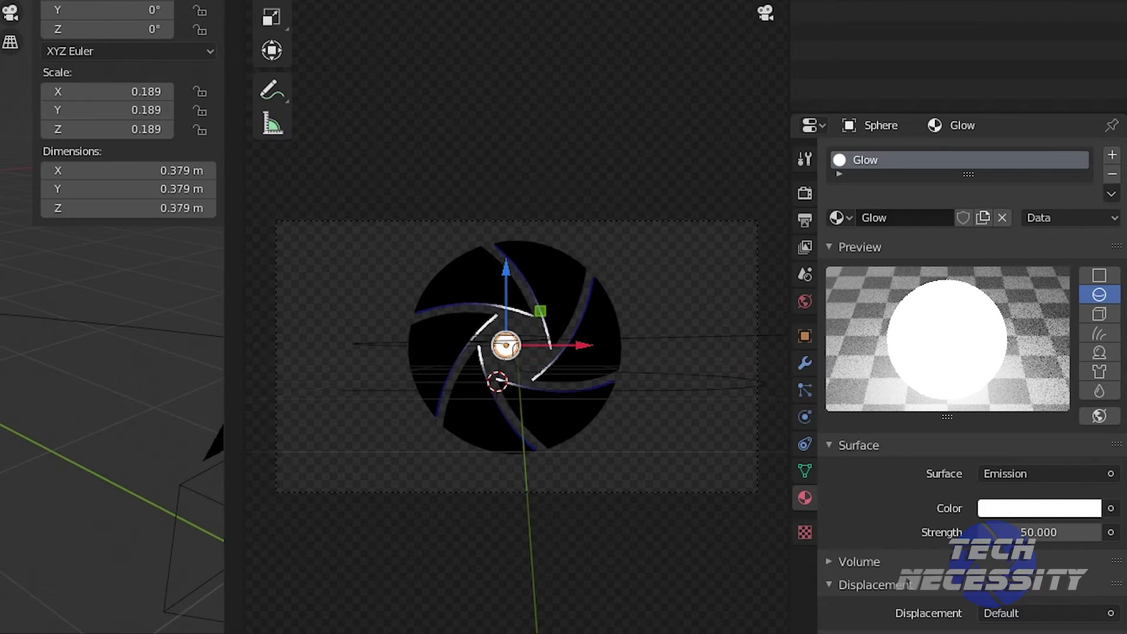
key(space)
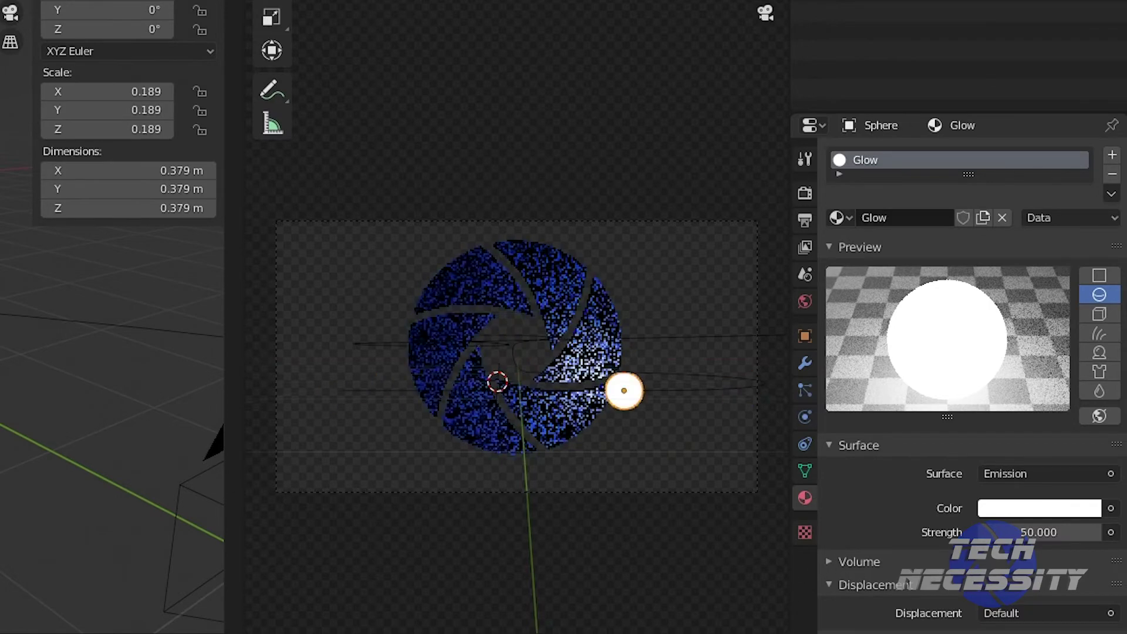
key(space)
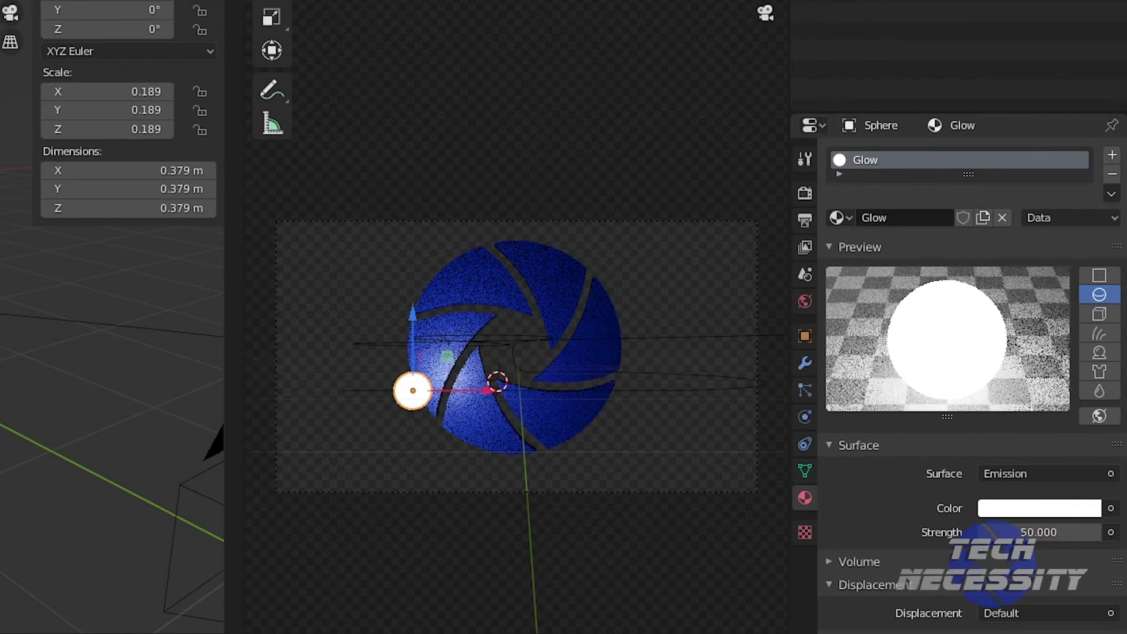
key(space)
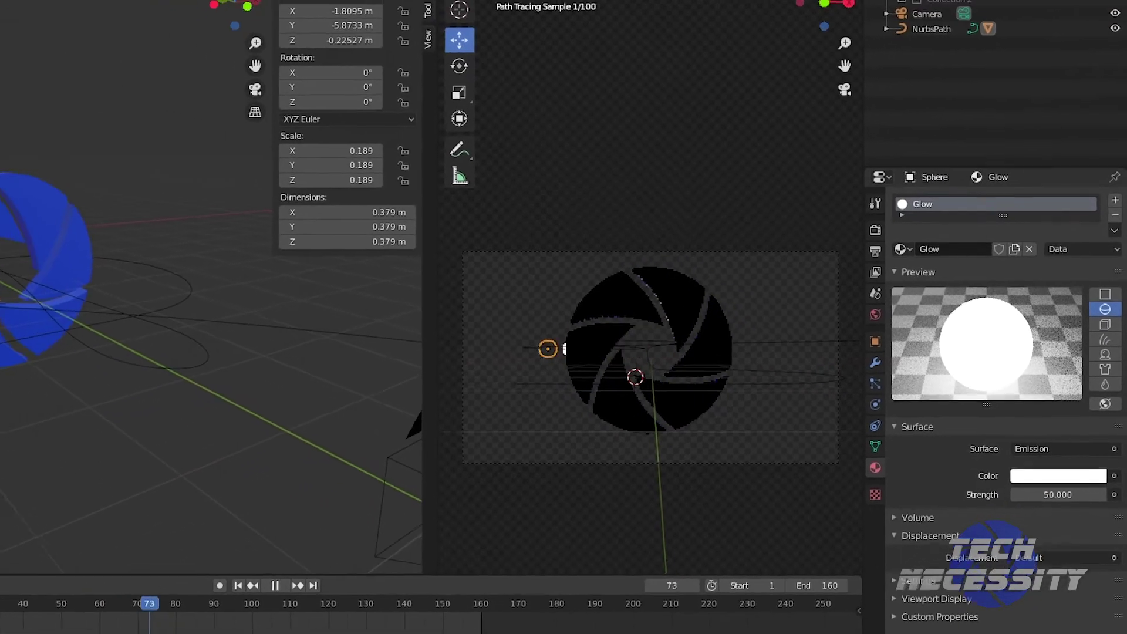
- Stop playback, go to frame 100, and set the NurbsPath's path animation length to 200 frames
key(space)
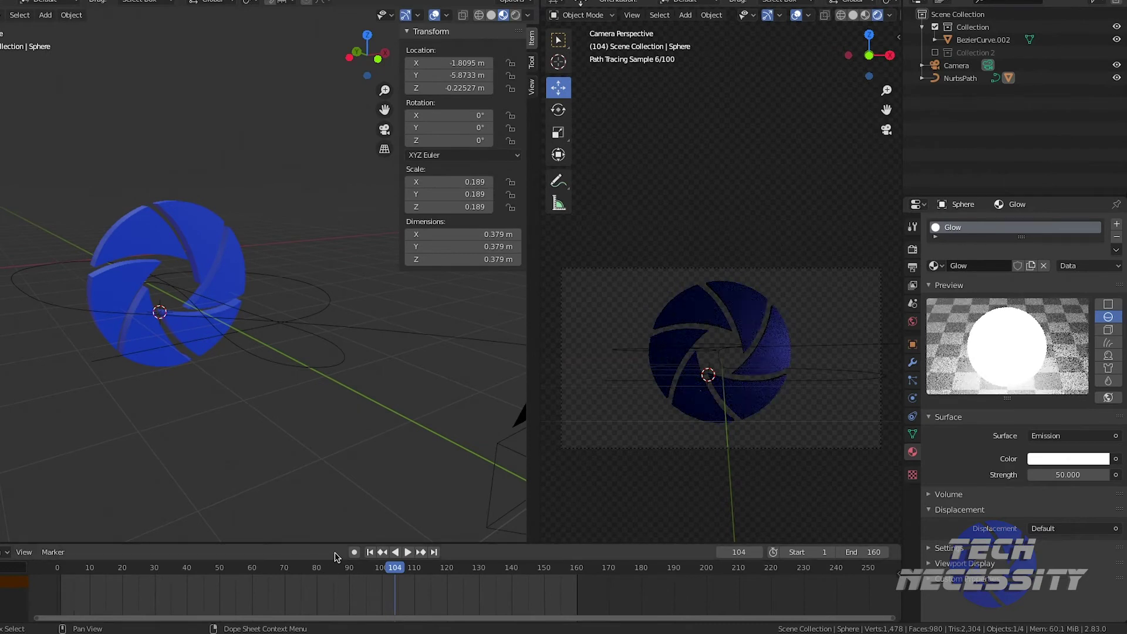
drag(395, 571, 384, 573)
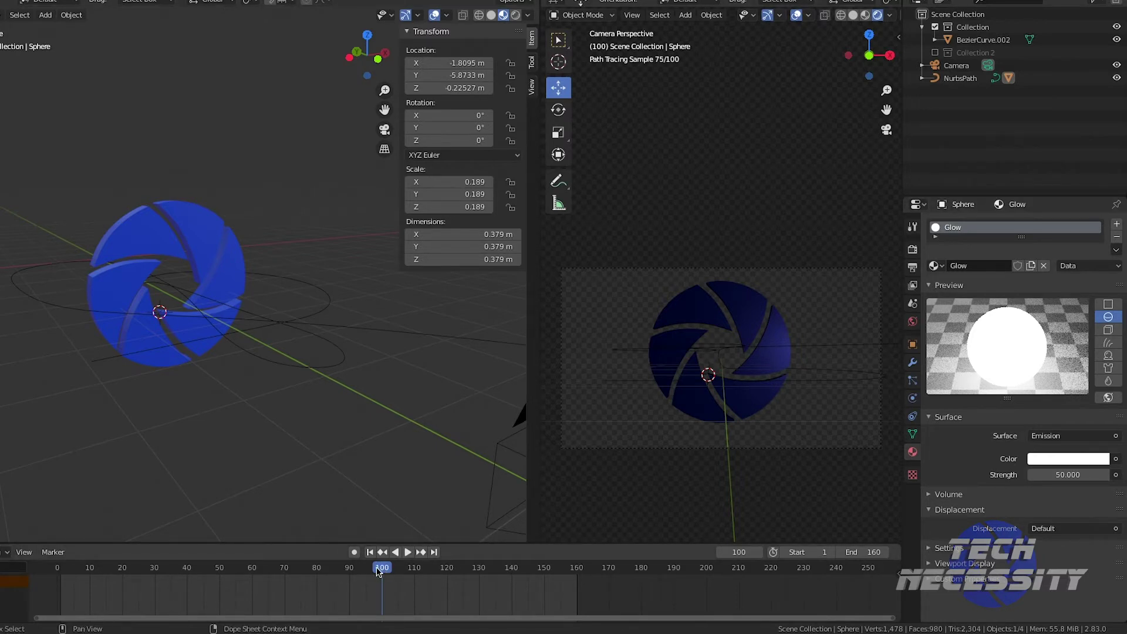
click(302, 326)
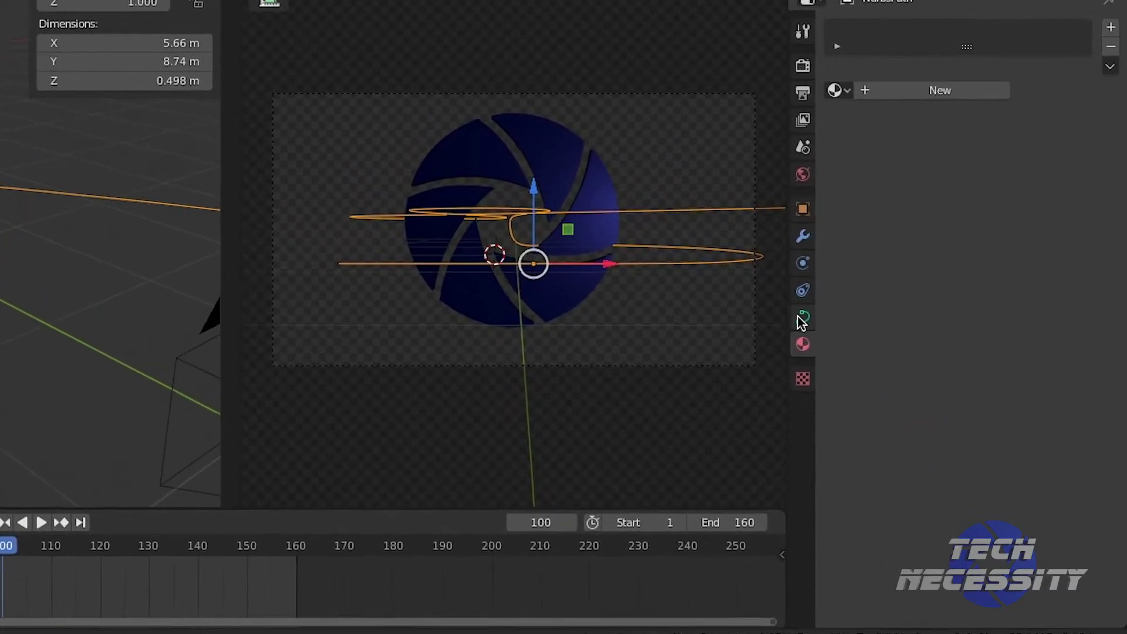
click(802, 319)
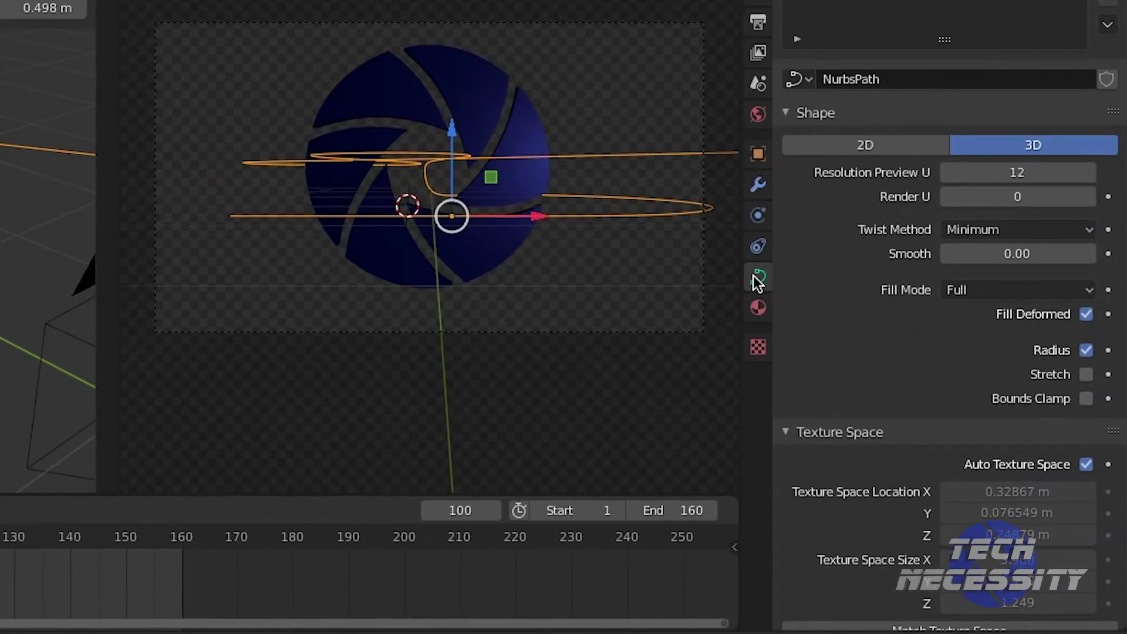
scroll(890, 447, down, 15)
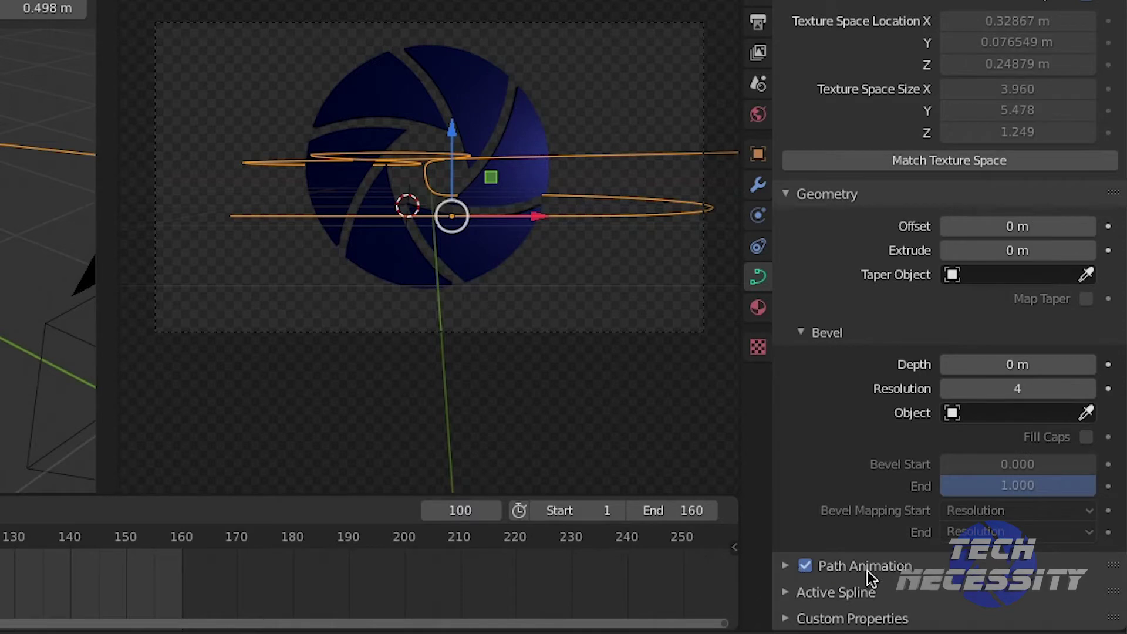
click(782, 568)
scroll(875, 526, down, 3)
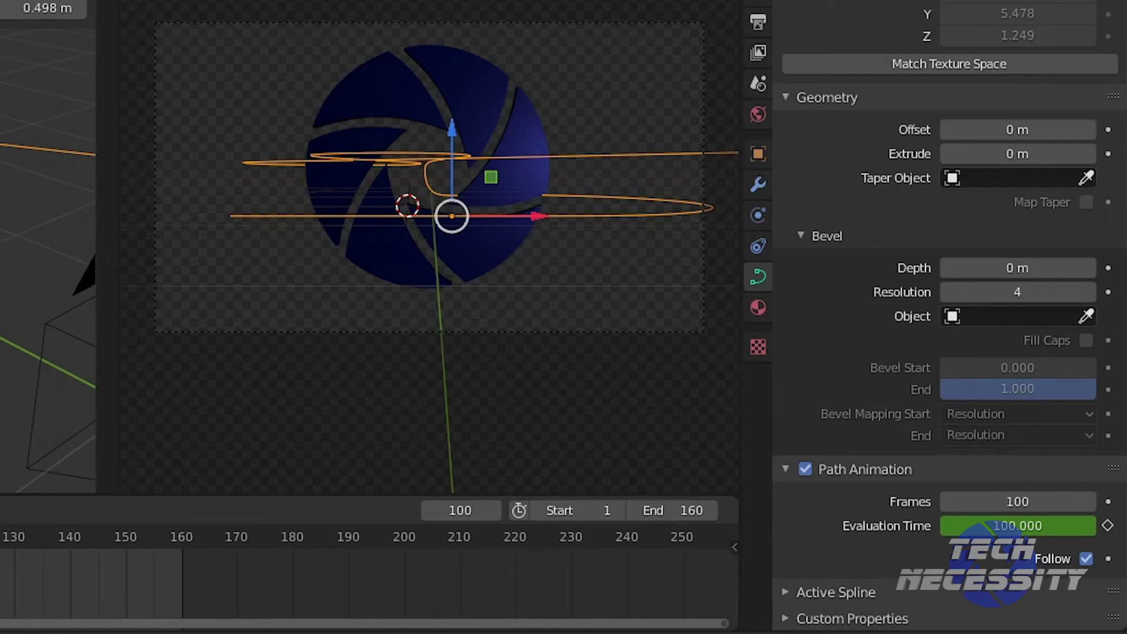
click(1017, 498)
key(ctrl+a)
text(200)
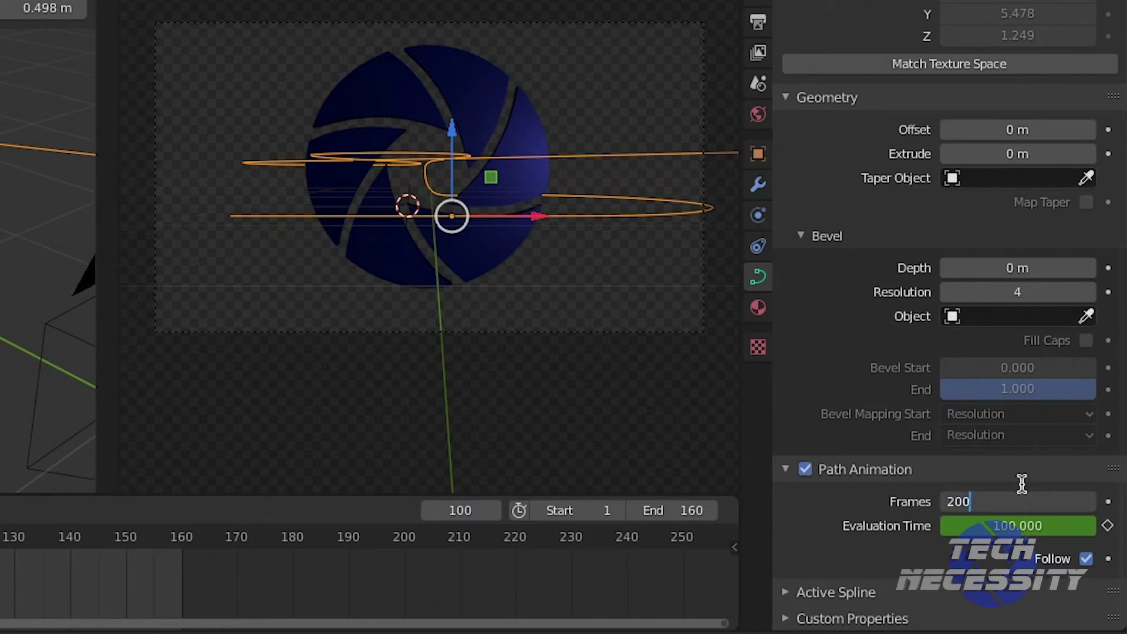
key(Return)
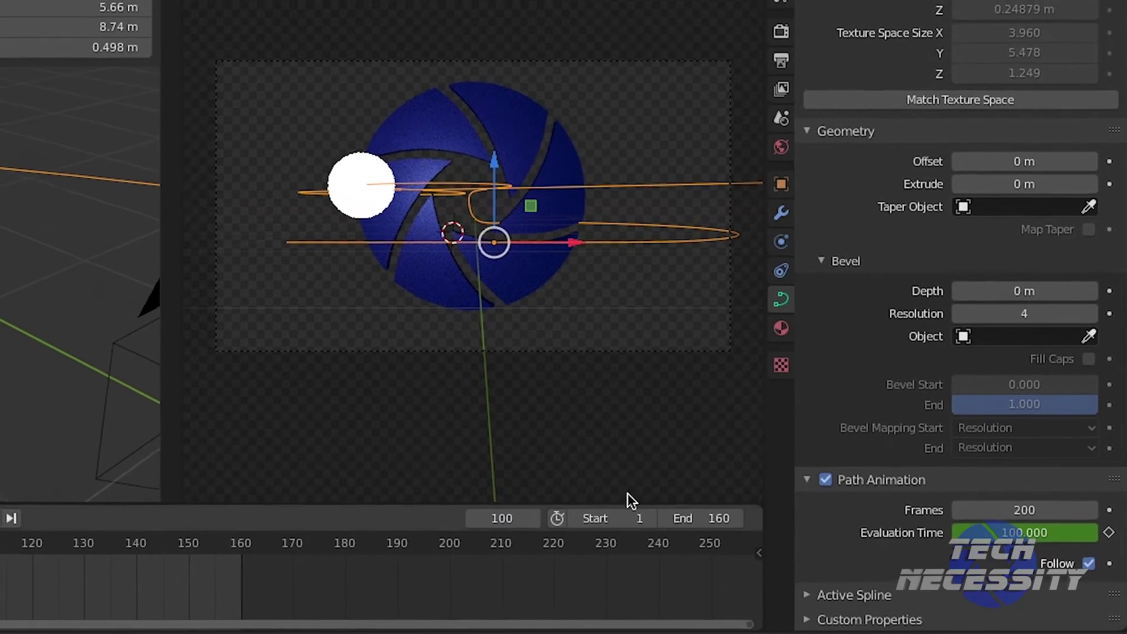
- Set the scene's end frame to 200
click(743, 527)
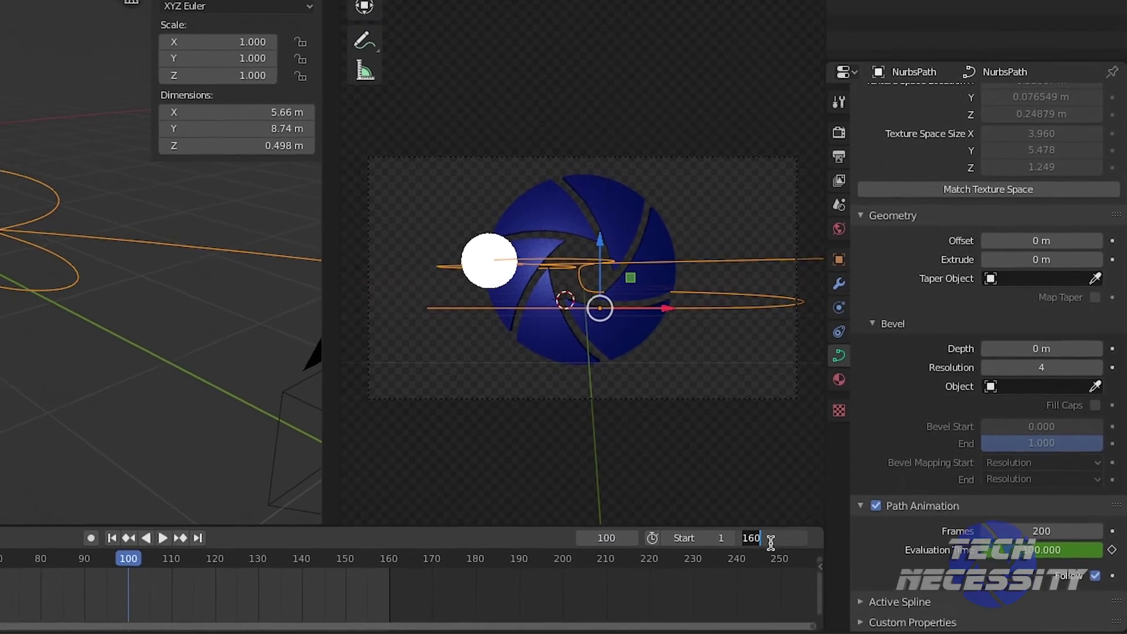
text(200)
key(Return)
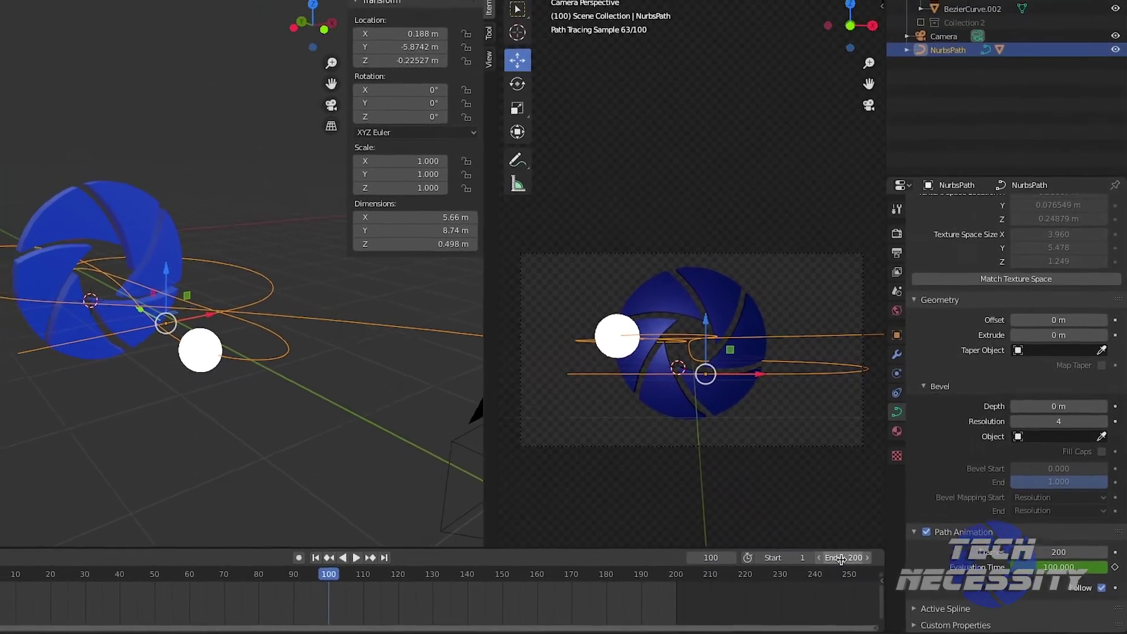
- Play the longer animation from frame 0 to check the orb's speed, and scrub to frame 8 with the orb in front of the aperture
drag(384, 580, 87, 570)
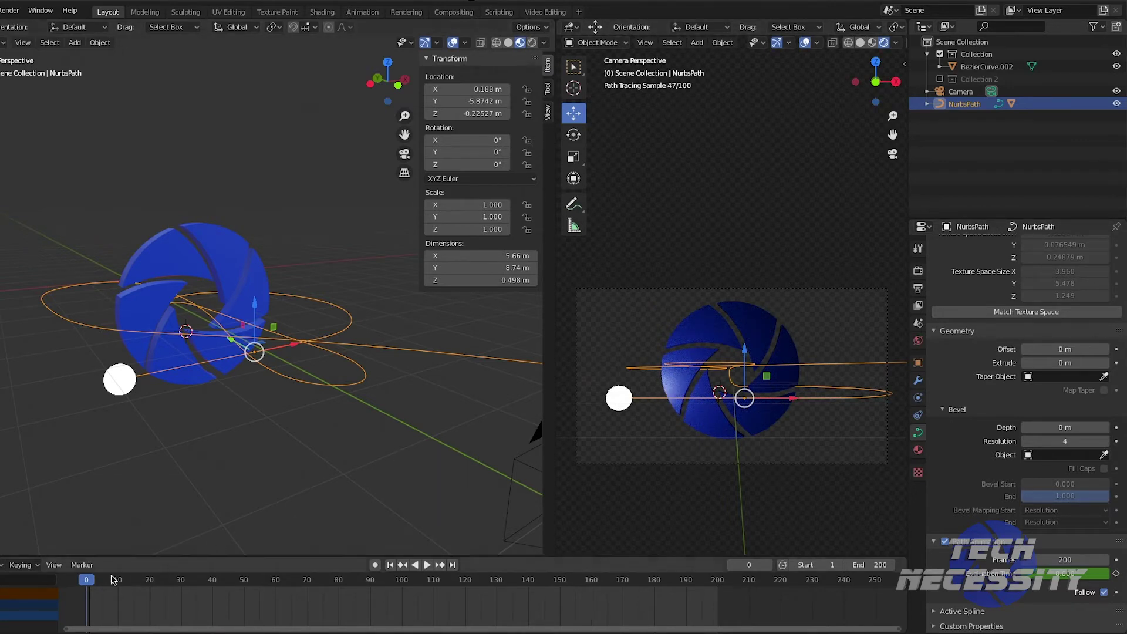
key(space)
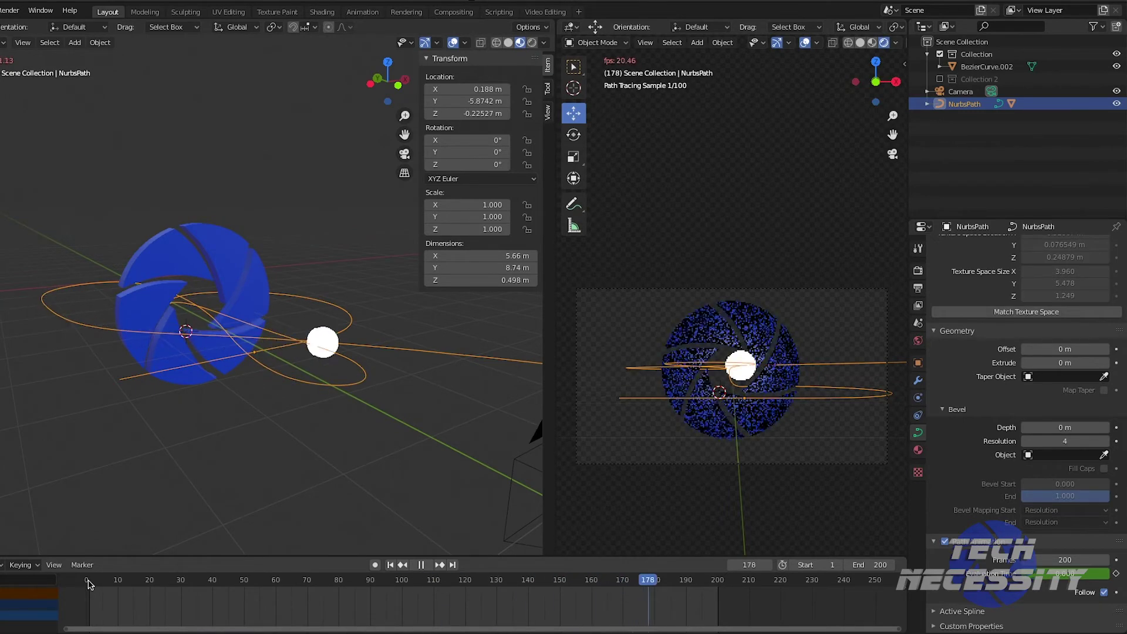
key(space)
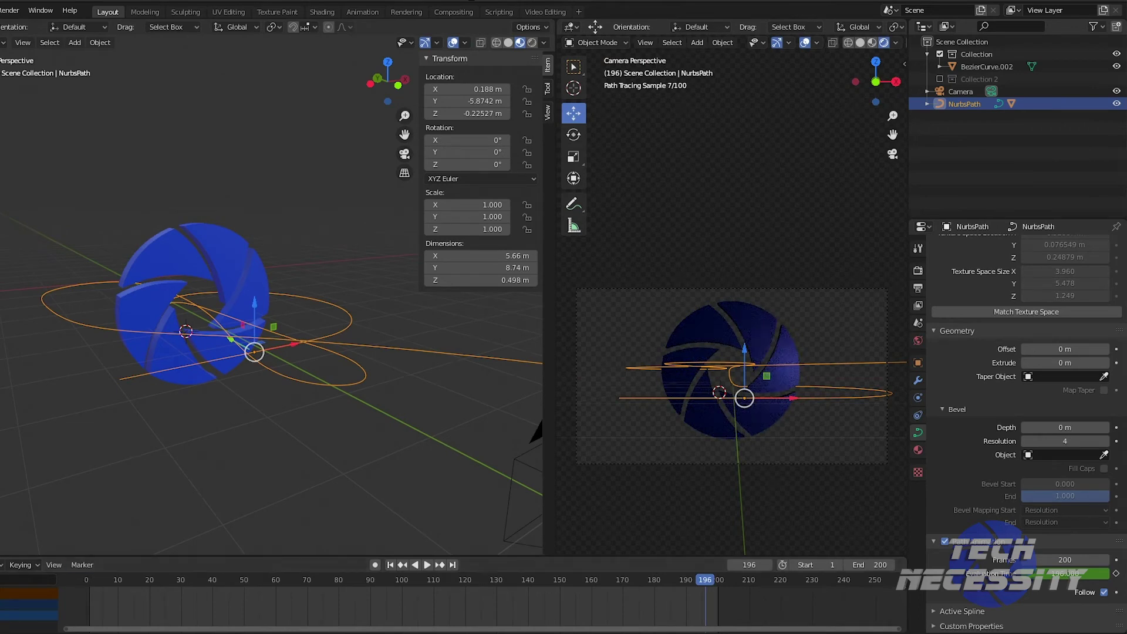
drag(444, 588, 112, 585)
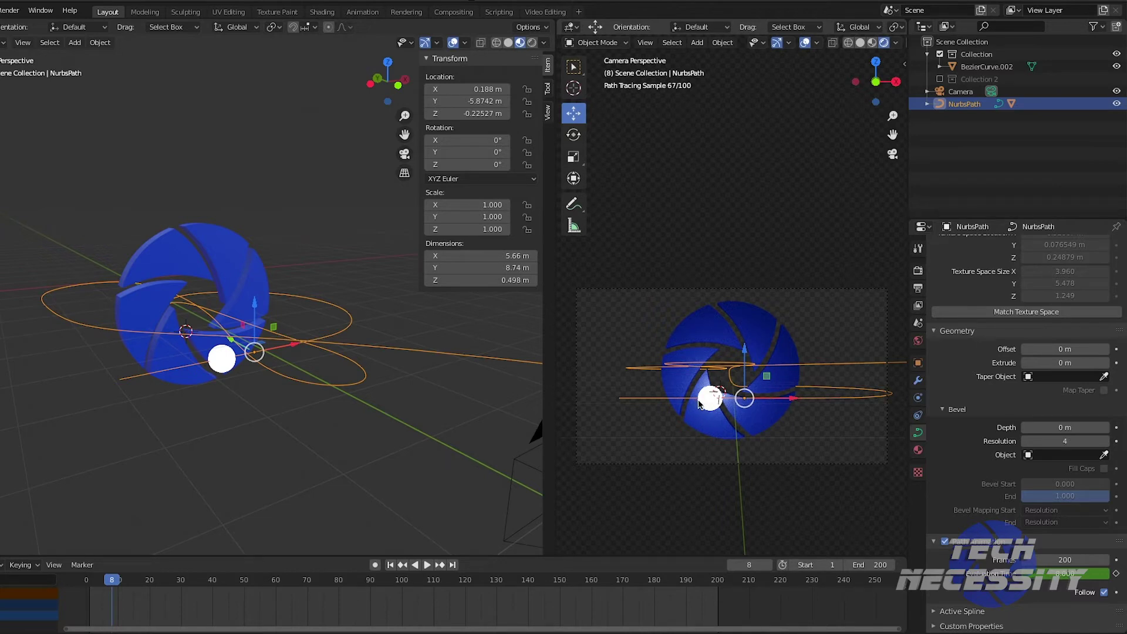
- Select the sphere and change its Glow material's emission color to a saturated magenta-purple
click(222, 358)
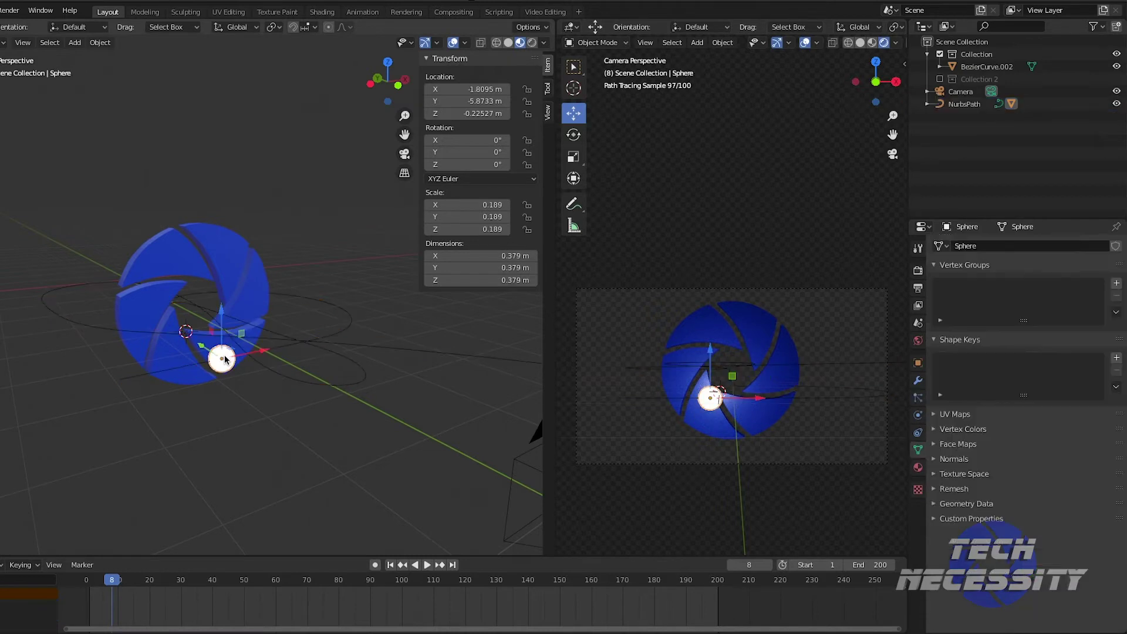
click(918, 467)
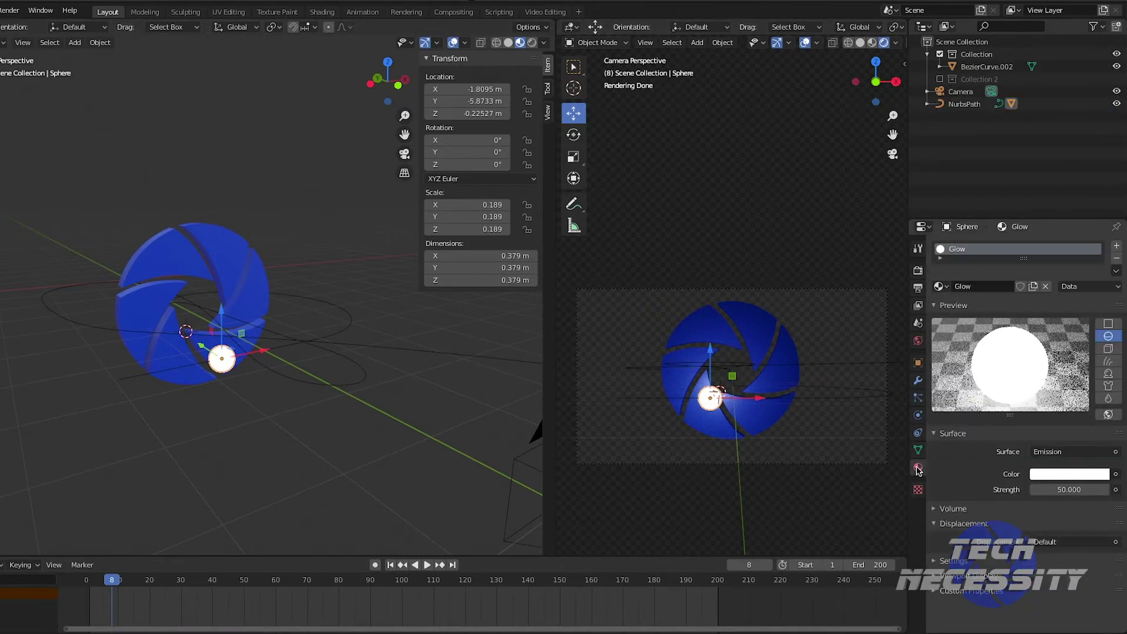
click(1093, 474)
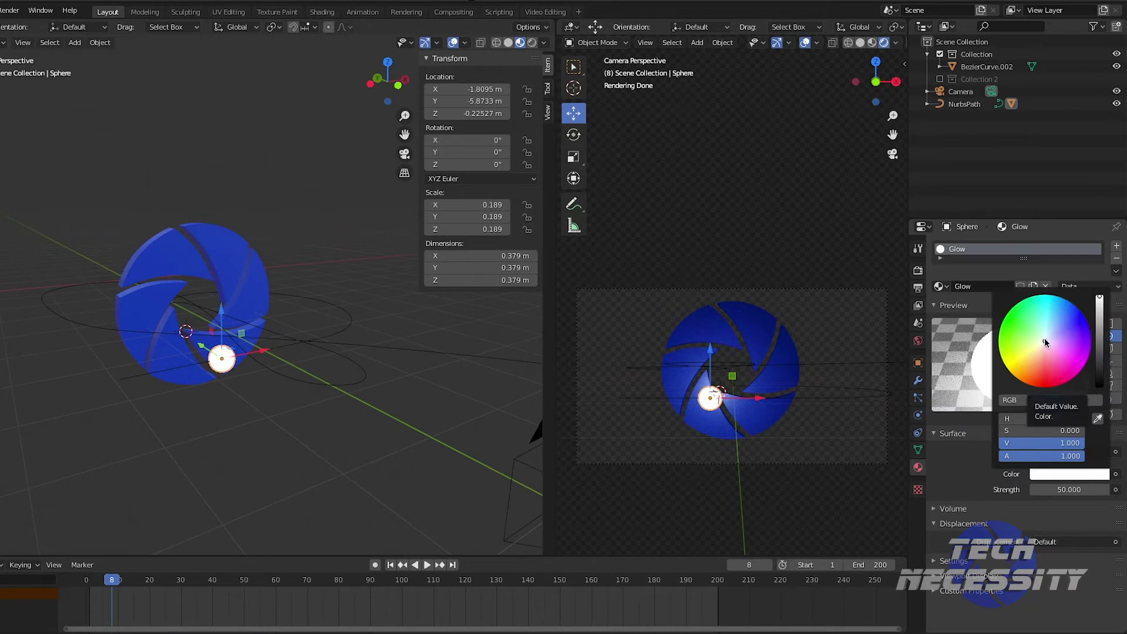
mouse_move(1045, 343)
mouse_down()
mouse_move(1073, 354)
mouse_move(1080, 372)
mouse_up()
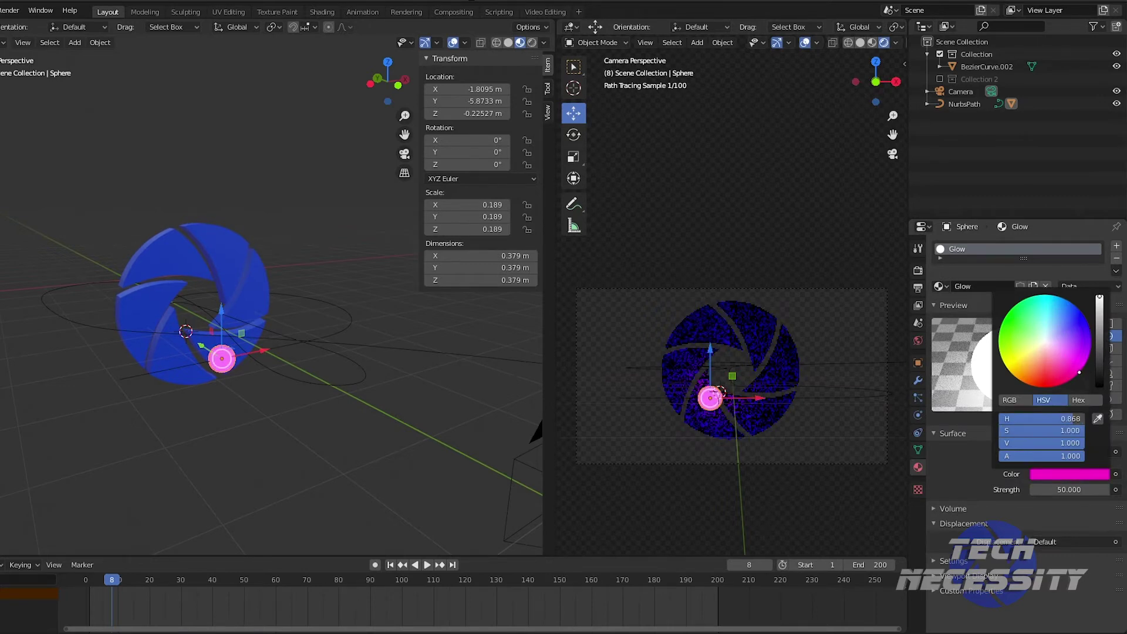
drag(1080, 372, 1085, 366)
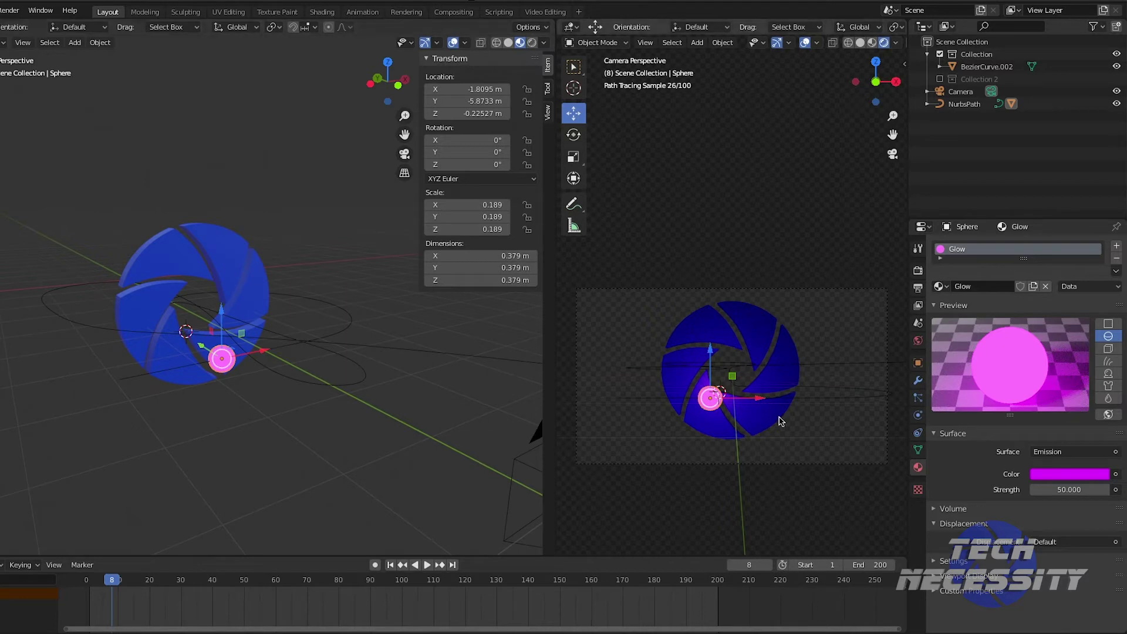
- Set the Glow material's emission strength to 100 and play briefly to frame 13 to check the colored light
click(1069, 490)
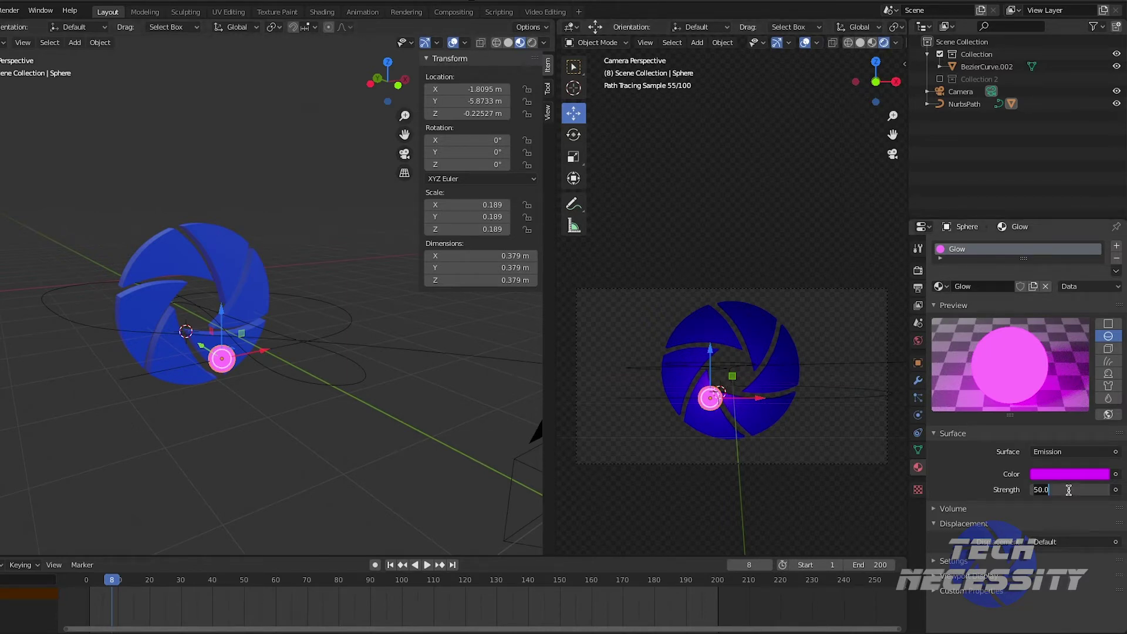
text(100)
key(Return)
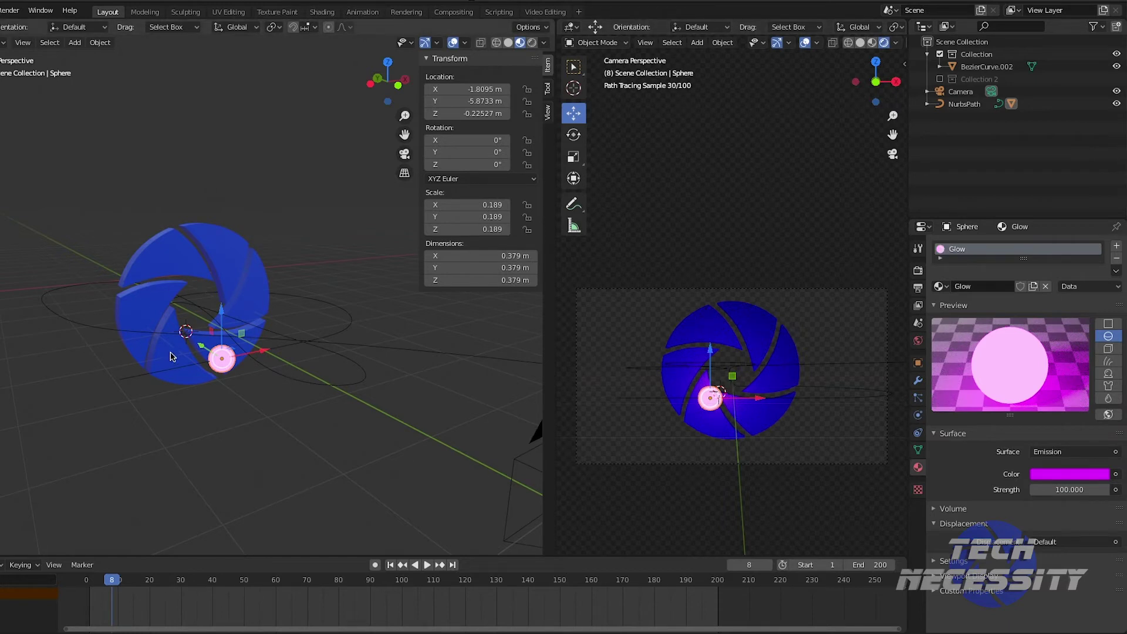
key(space)
key(space)
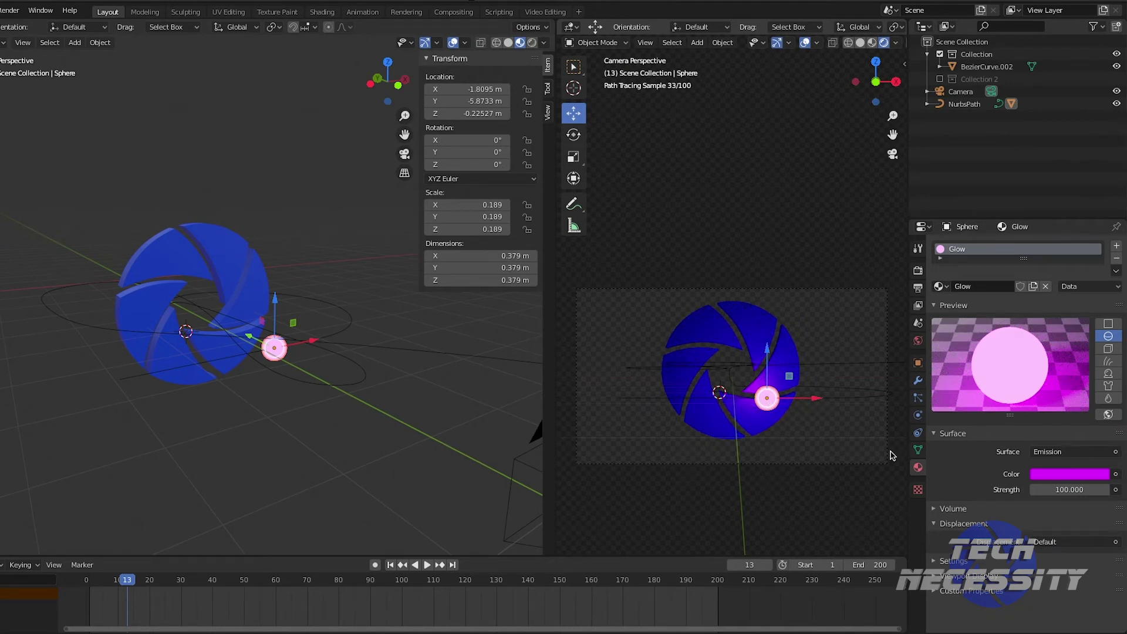
- Restore the Glow material's emission color to white and its strength to 50
click(1064, 476)
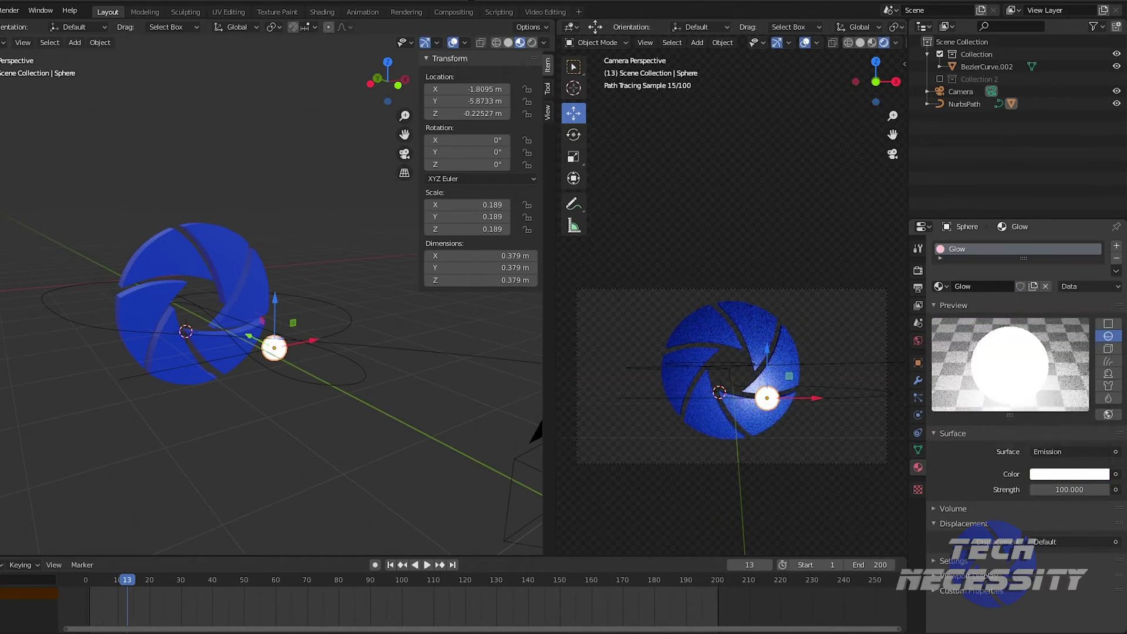
click(1076, 490)
text(50)
key(Return)
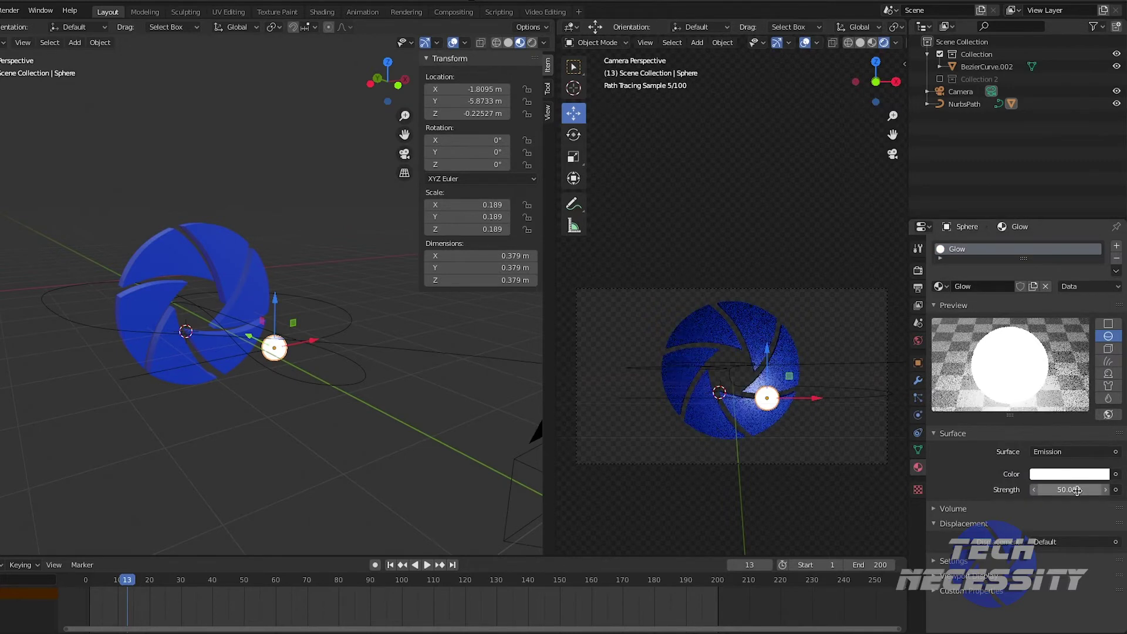
- Play the animation to examine the white orb's light on the aperture, and return to frame 0 with nothing selected
mouse_move(125, 583)
mouse_down()
mouse_move(80, 583)
mouse_move(139, 575)
mouse_up()
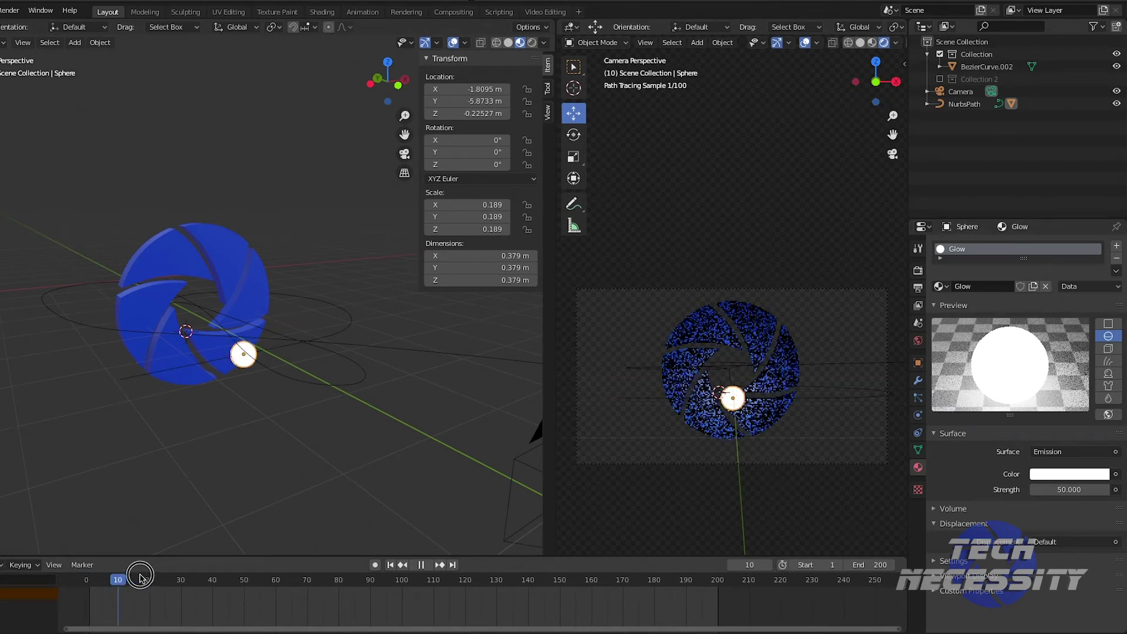
drag(311, 557, 71, 579)
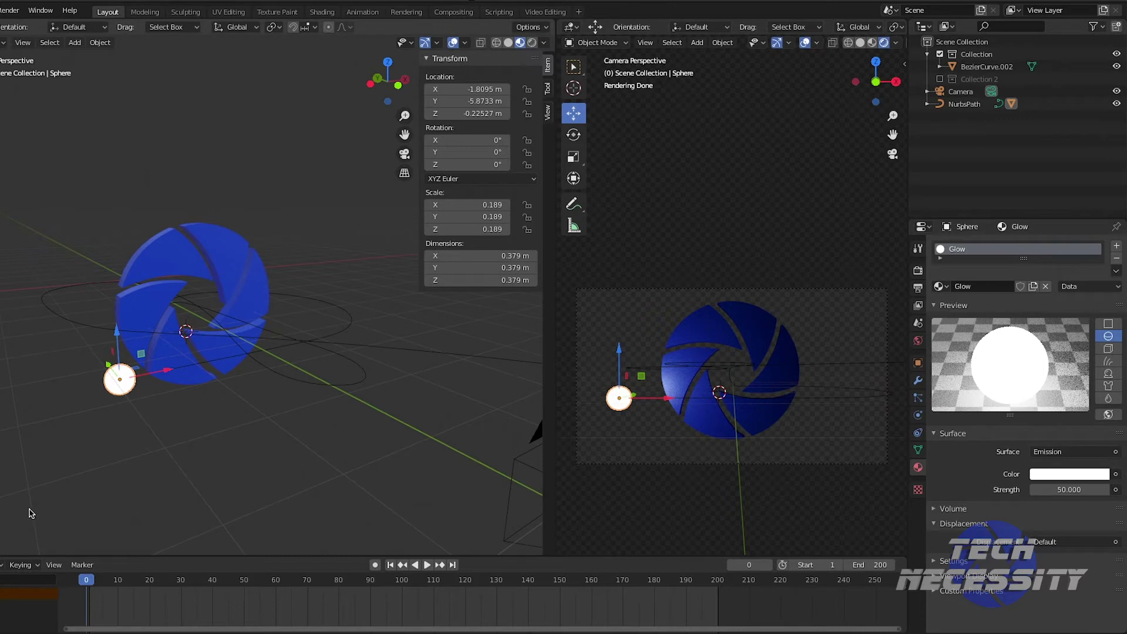
click(214, 382)
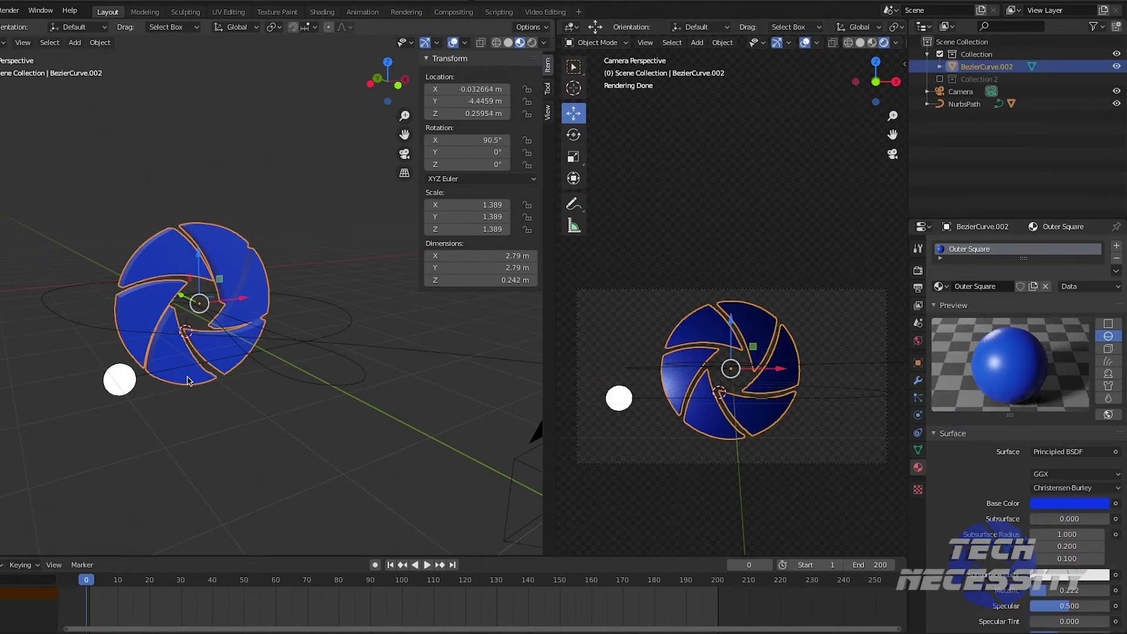
click(86, 401)
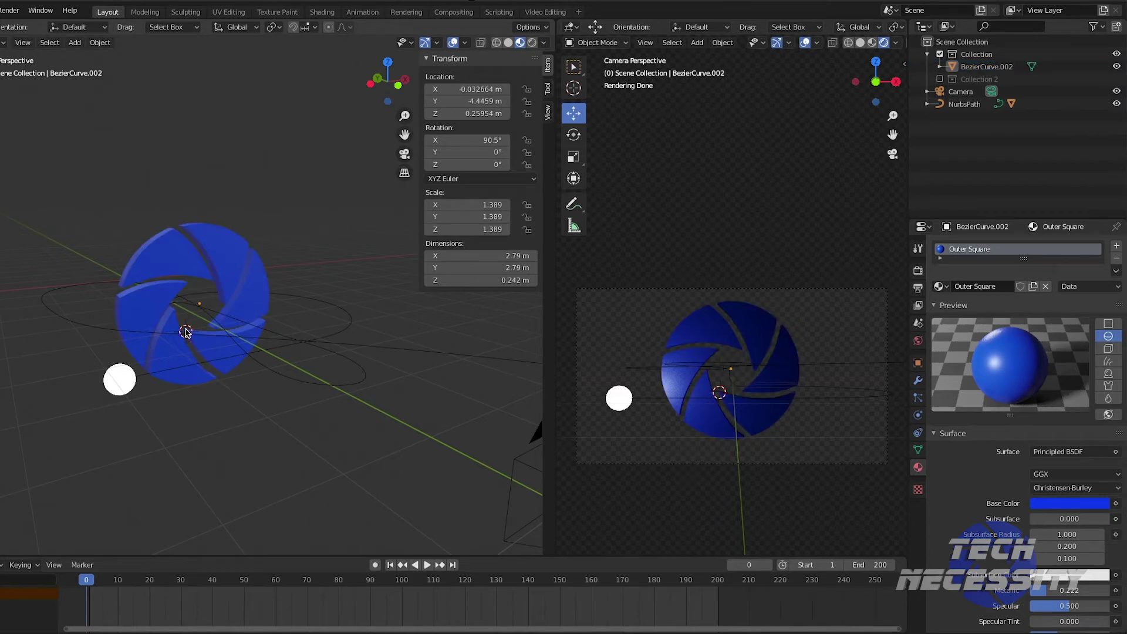
- Add a plane mesh at the 3D cursor and rotate it 90° about the X axis so it stands upright
key(shift+a)
mouse_move(147, 330)
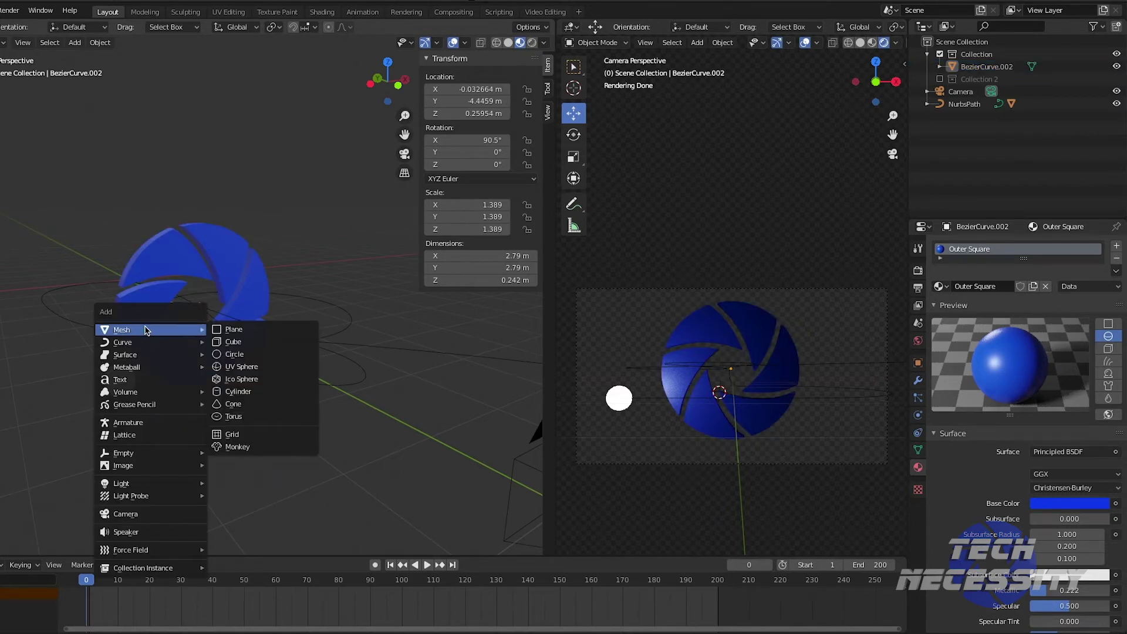
click(259, 334)
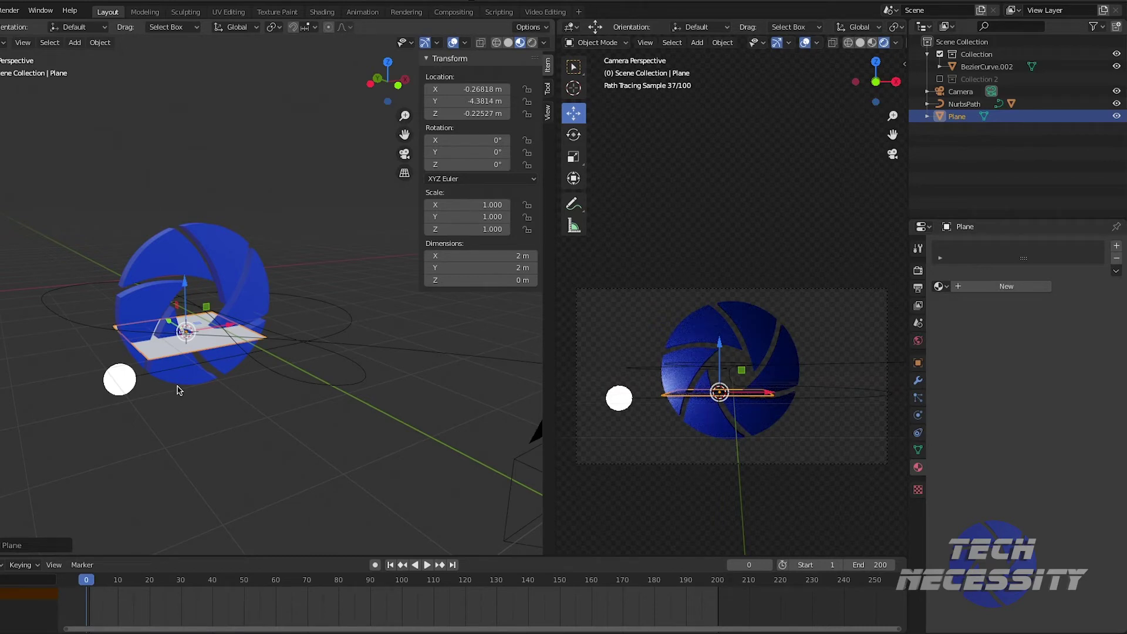
key(s)
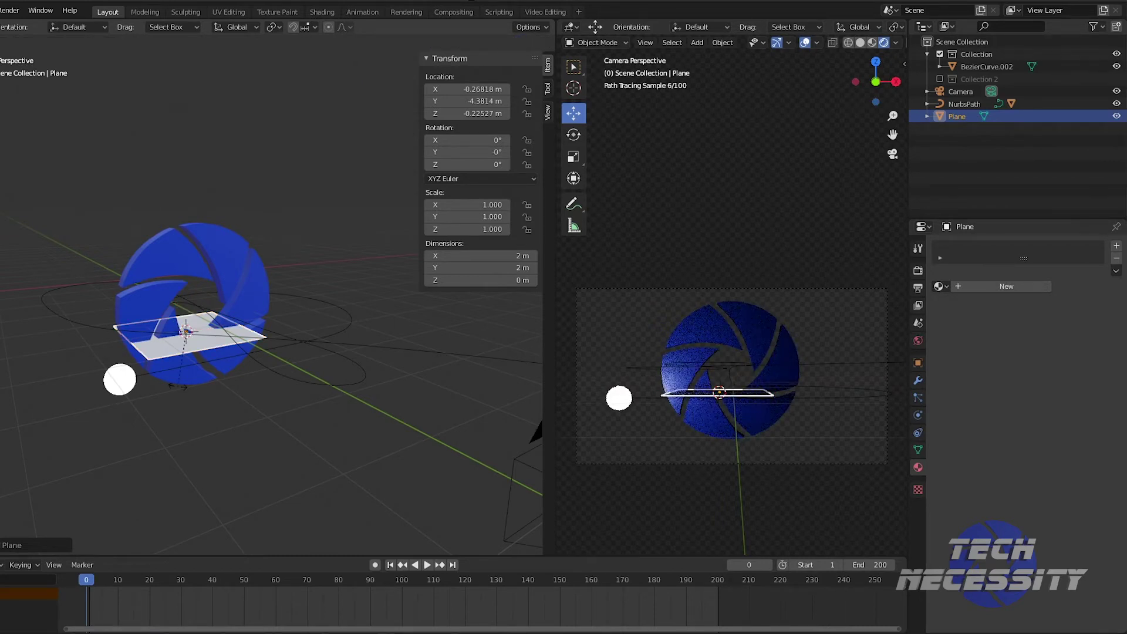
text(x)
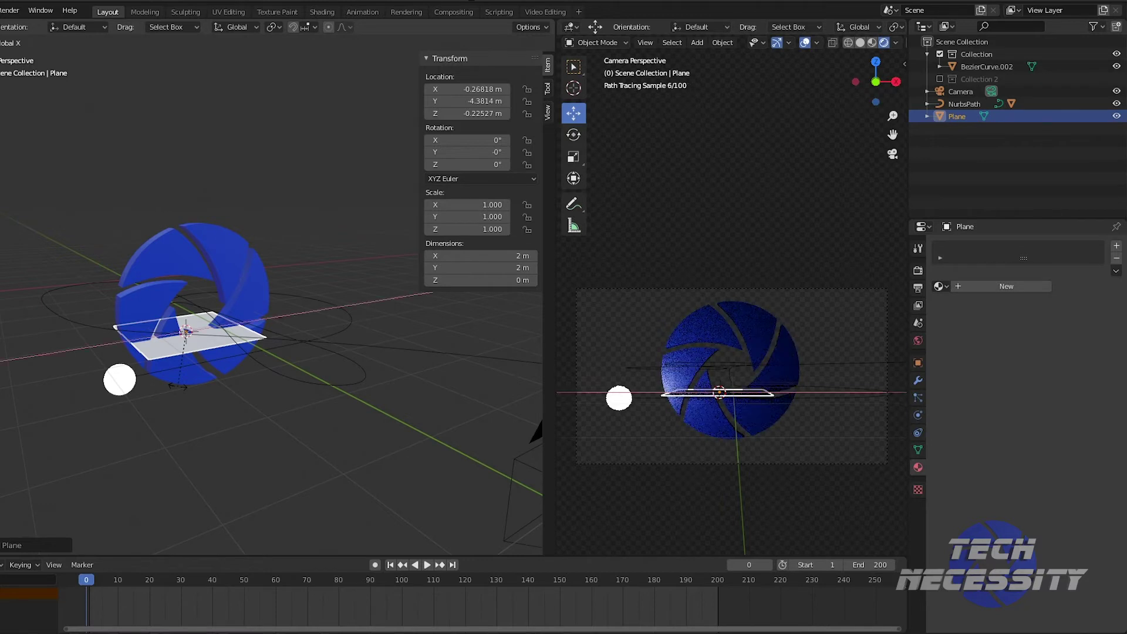
text(90)
key(Return)
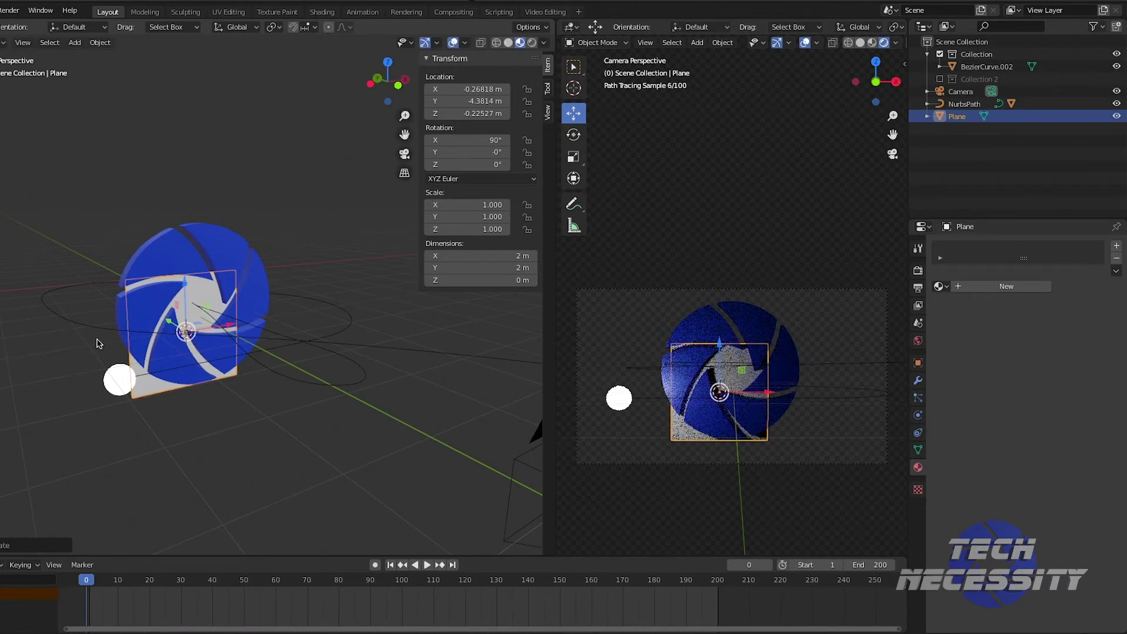
- Move the plane along the Y axis to a spot behind the aperture, at about Y -0.97 m
key(KP_7)
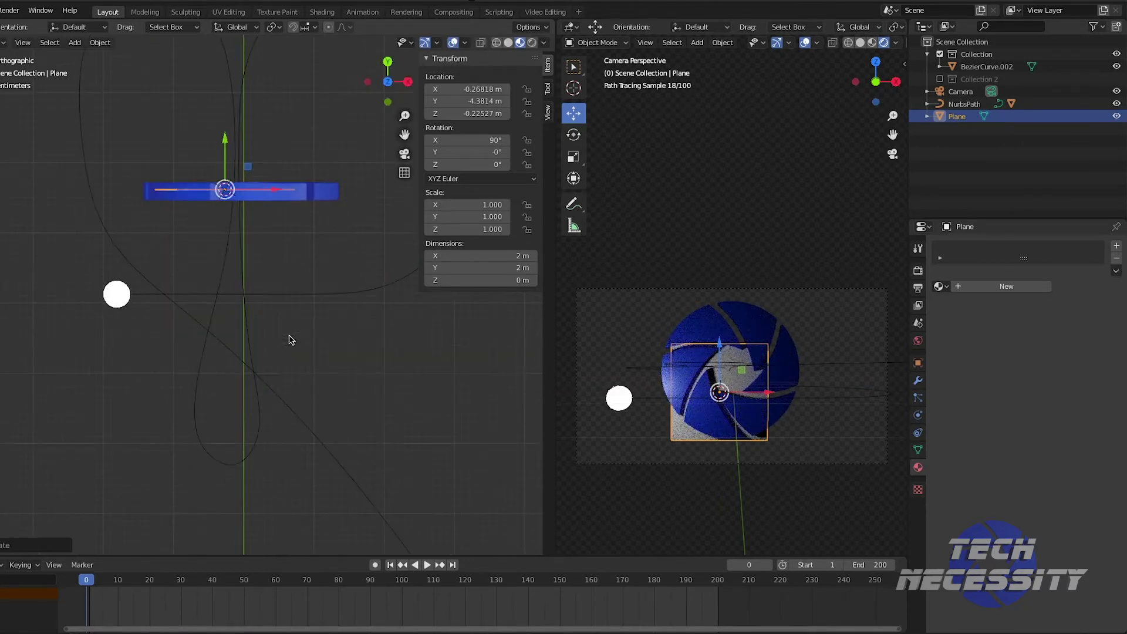
key(g)
key(y)
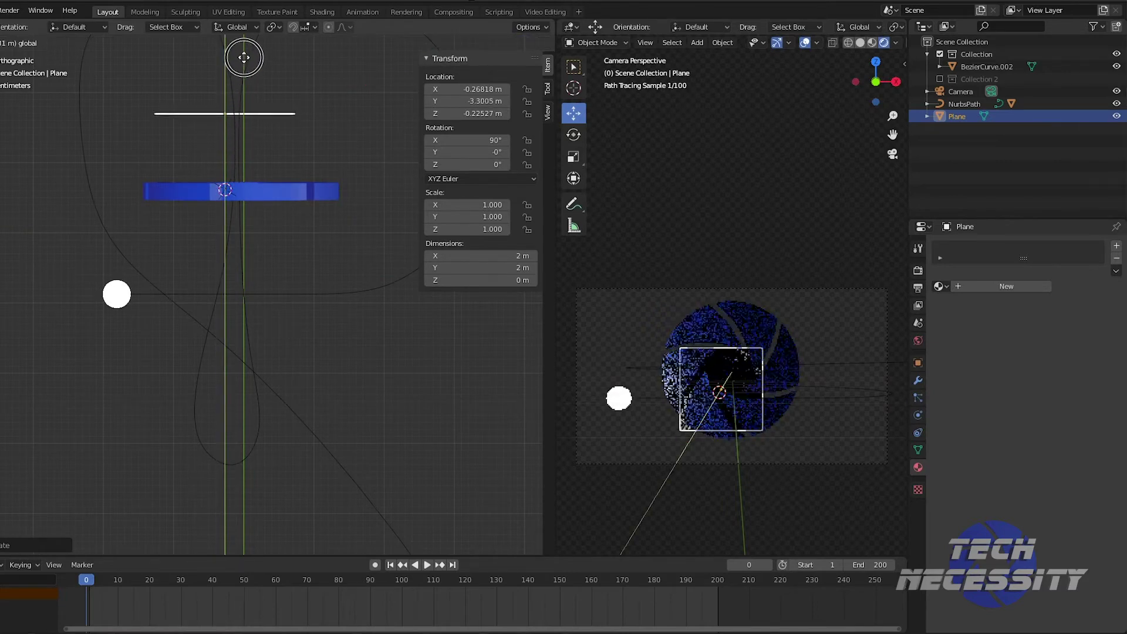
click(246, 539)
scroll(266, 385, down, 5)
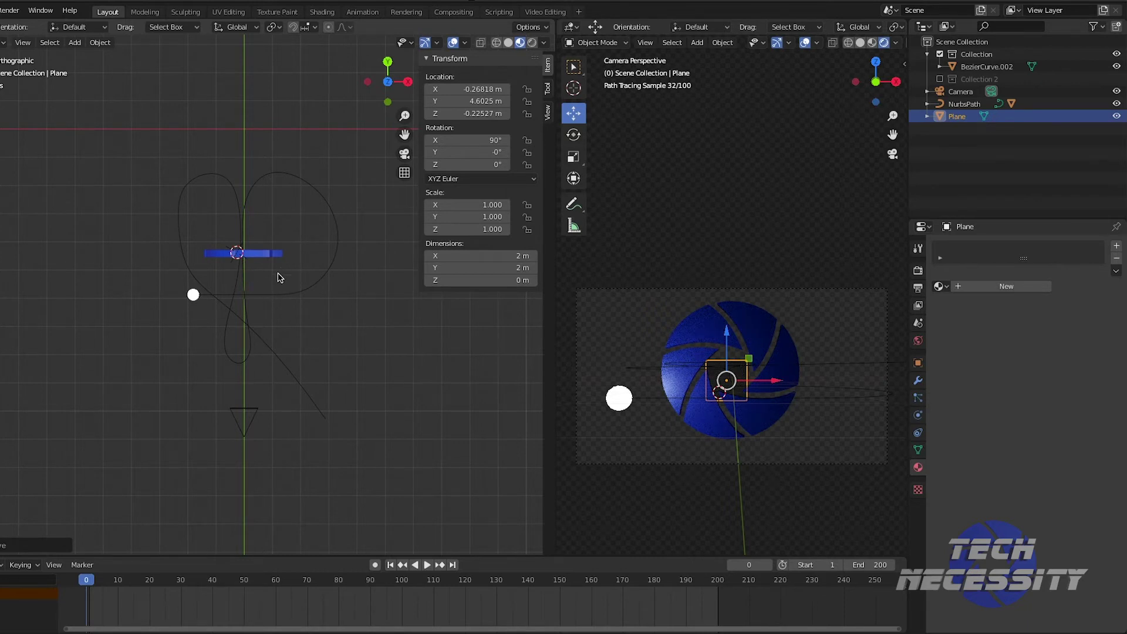
scroll(255, 253, down, 4)
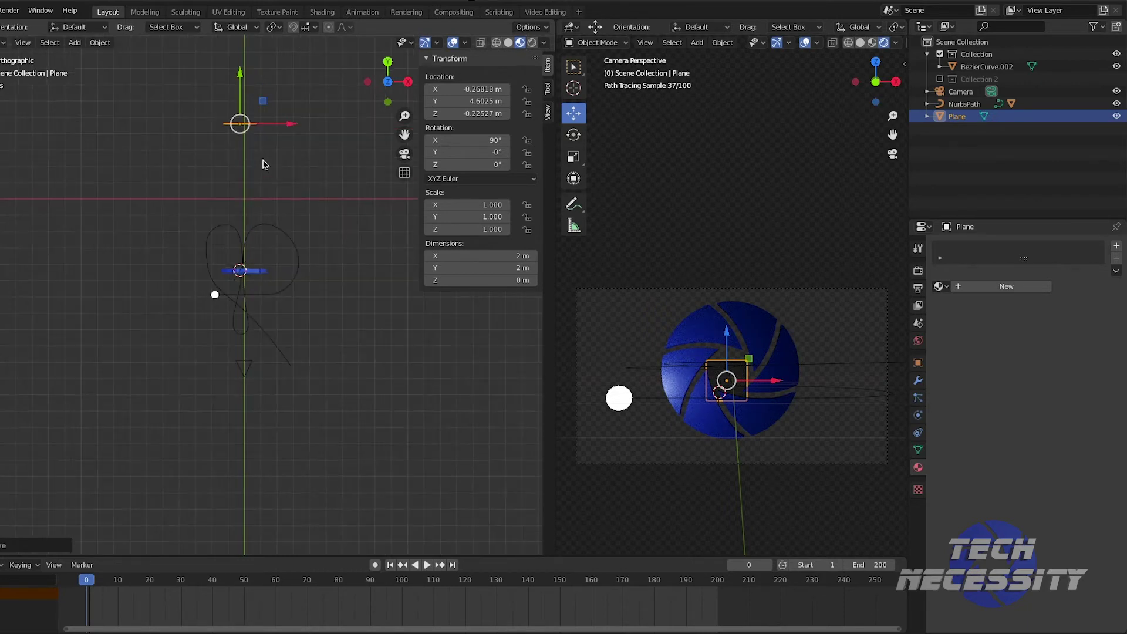
click(238, 112)
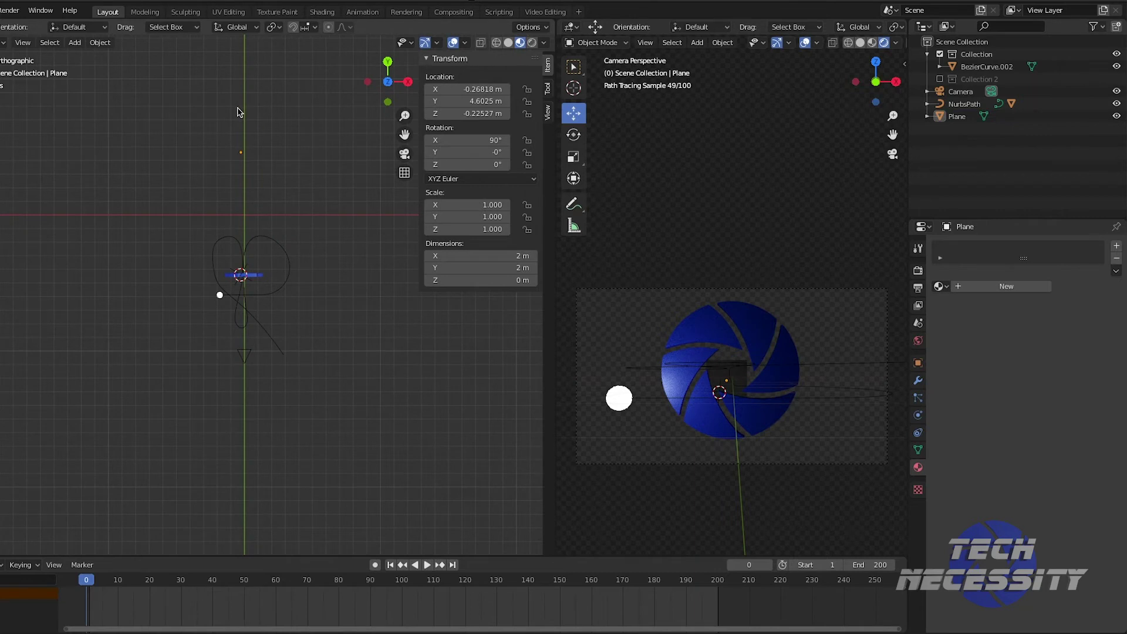
click(241, 155)
drag(239, 151, 233, 180)
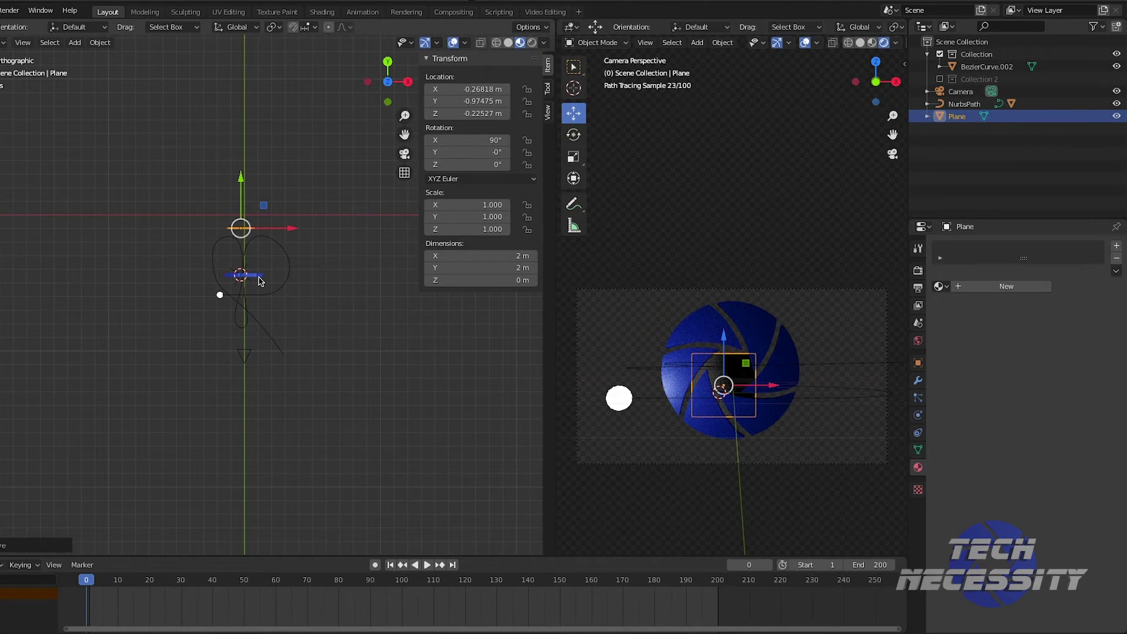
- Scale the backdrop plane up uniformly to about 5.3, so it fills the camera frame behind the aperture
key(KP_1)
scroll(243, 347, up, 8)
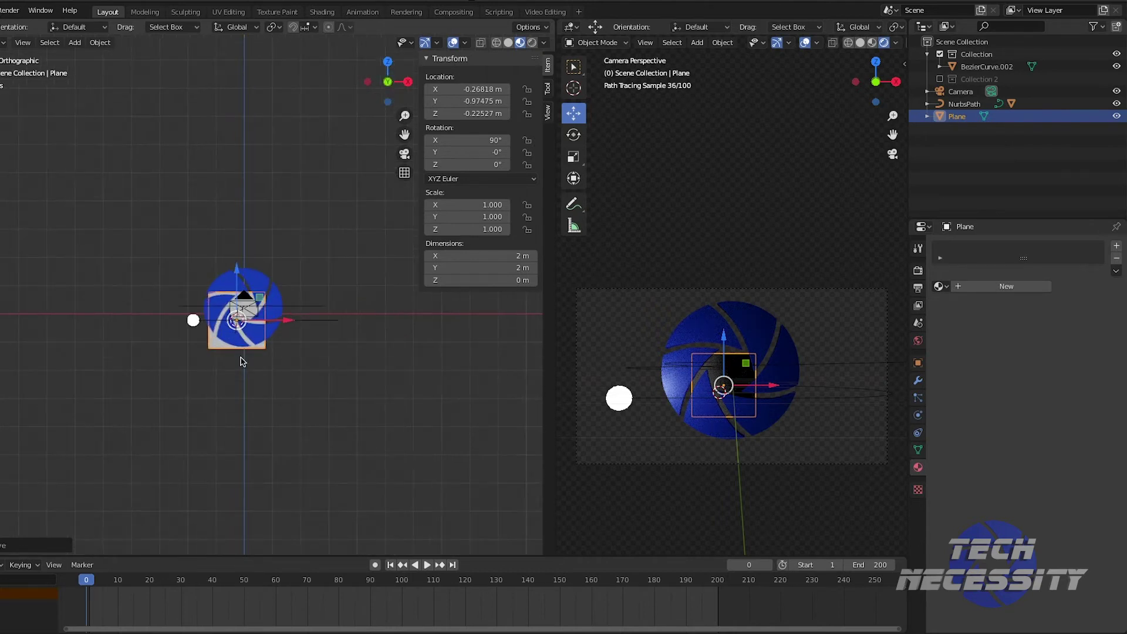
shift+middle_drag(278, 424, 295, 391)
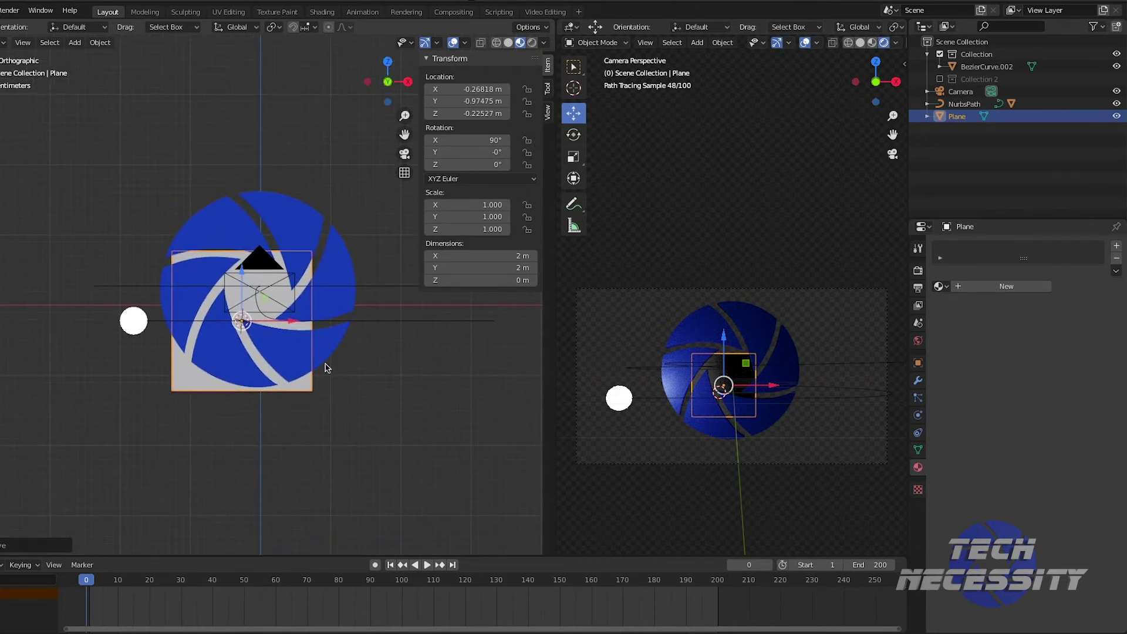
key(s)
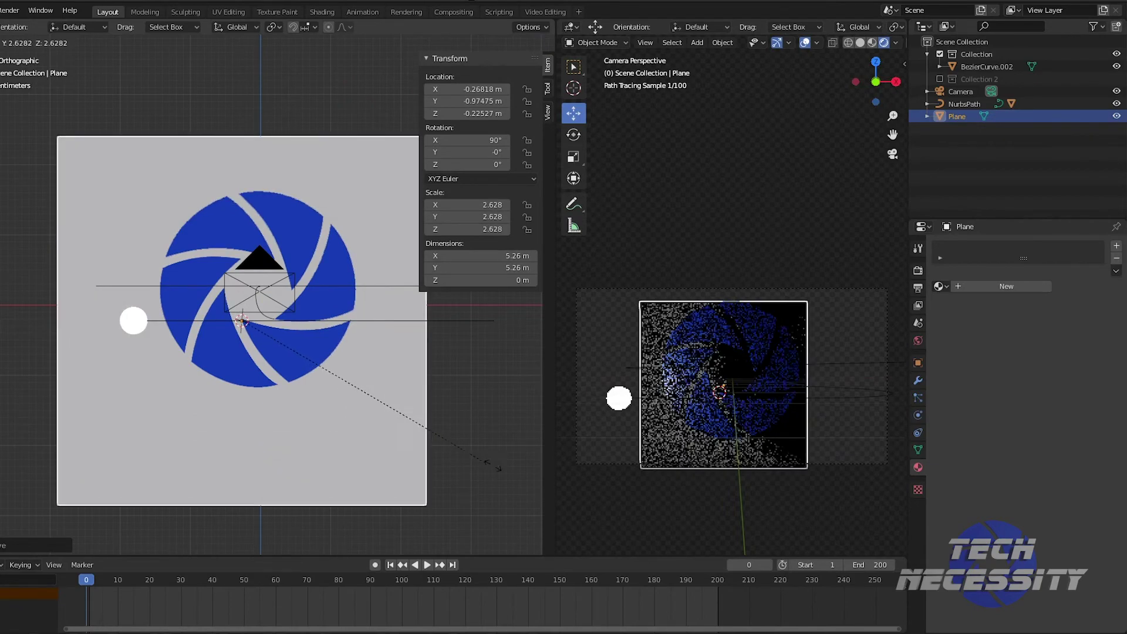
click(138, 48)
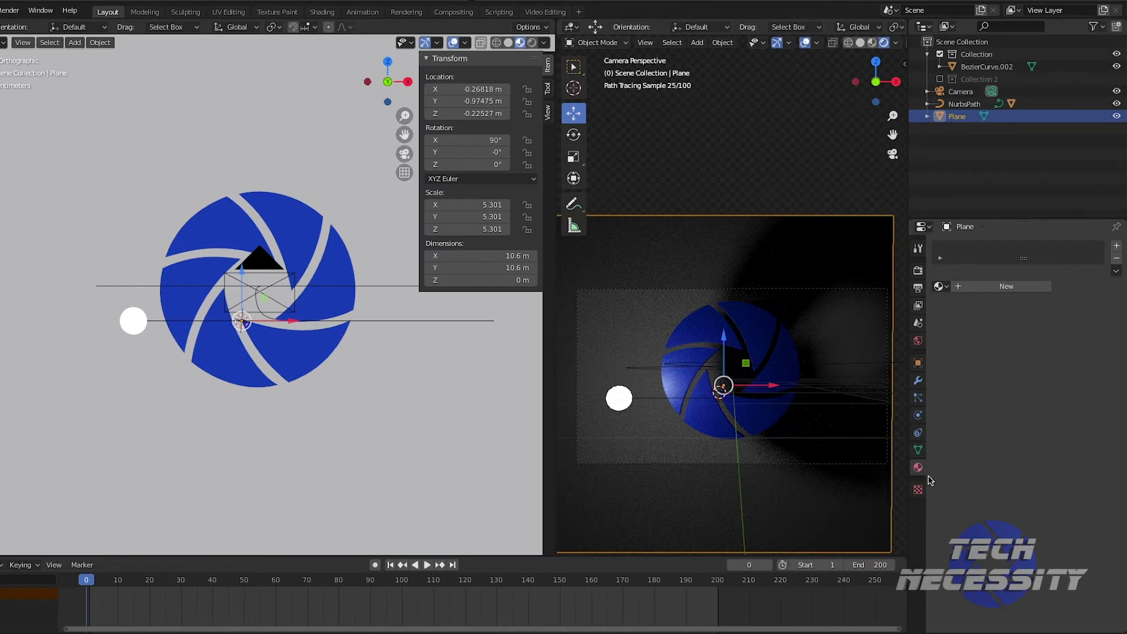
- Create a new material for the backdrop plane and name it Background
click(961, 288)
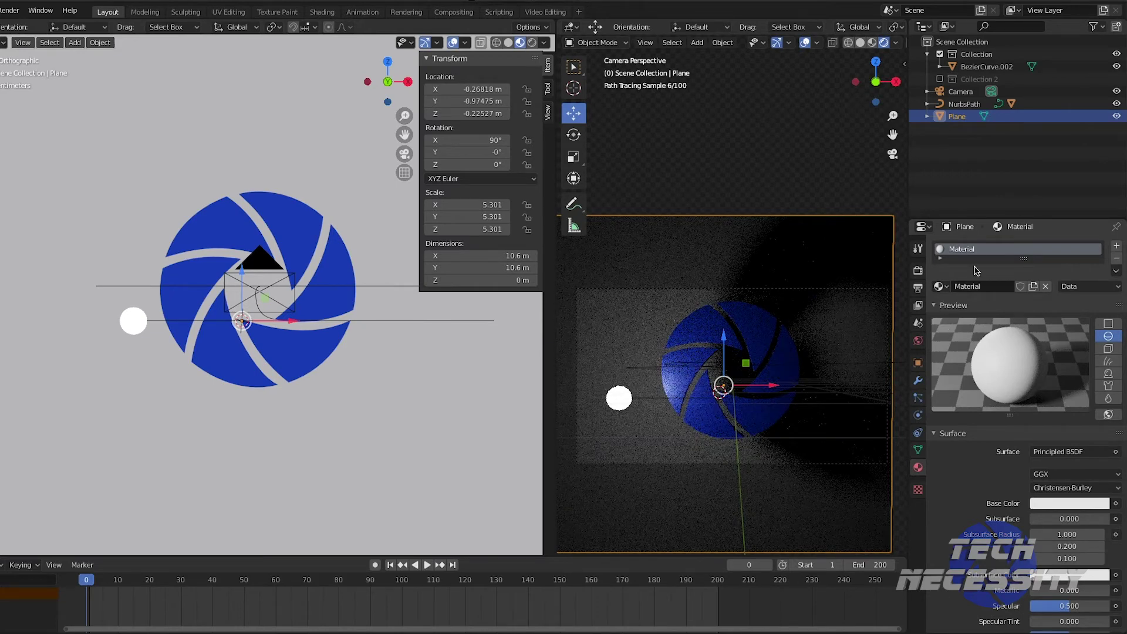
click(976, 286)
text(Background)
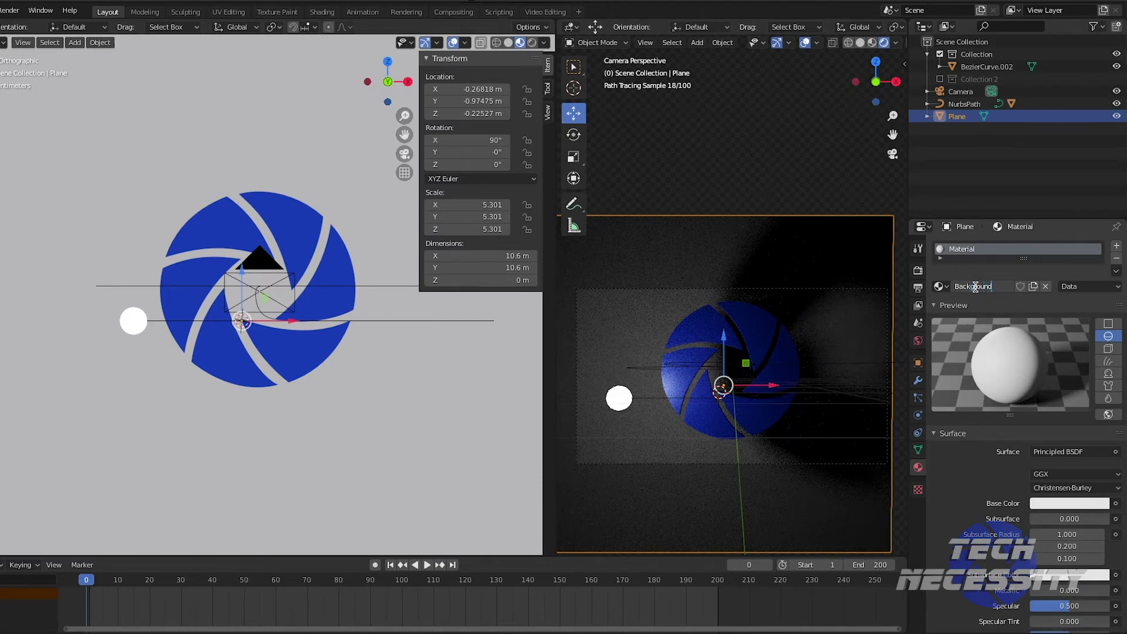
key(Return)
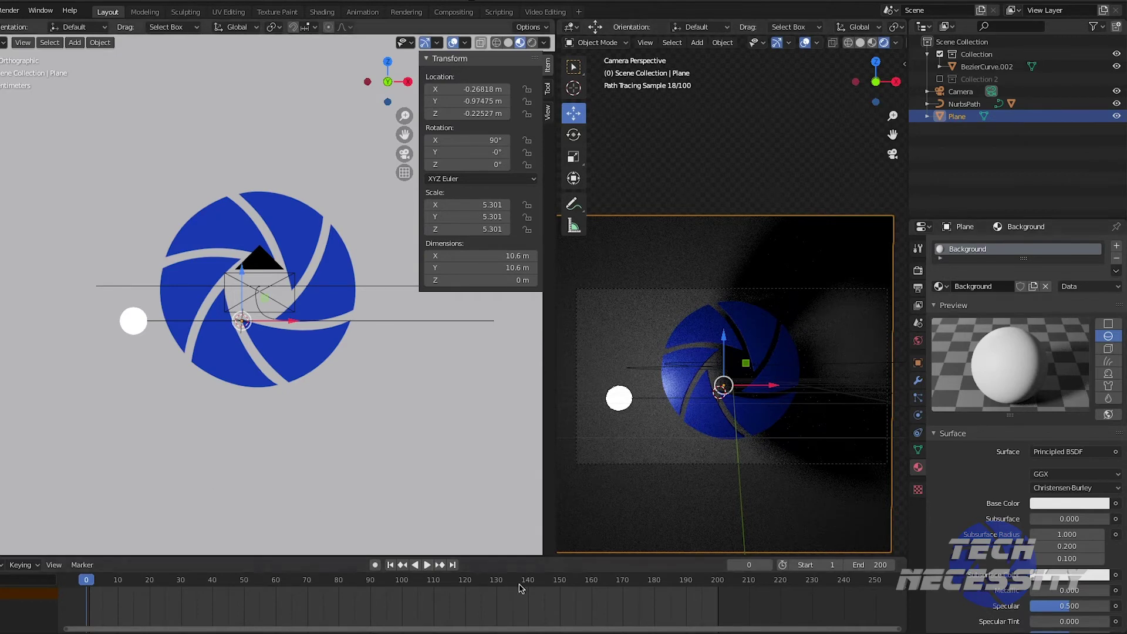
- Scrub through frames 67, 82, 177 and 173 to examine the orb's light and the aperture's shadows on the backdrop
drag(90, 576, 298, 601)
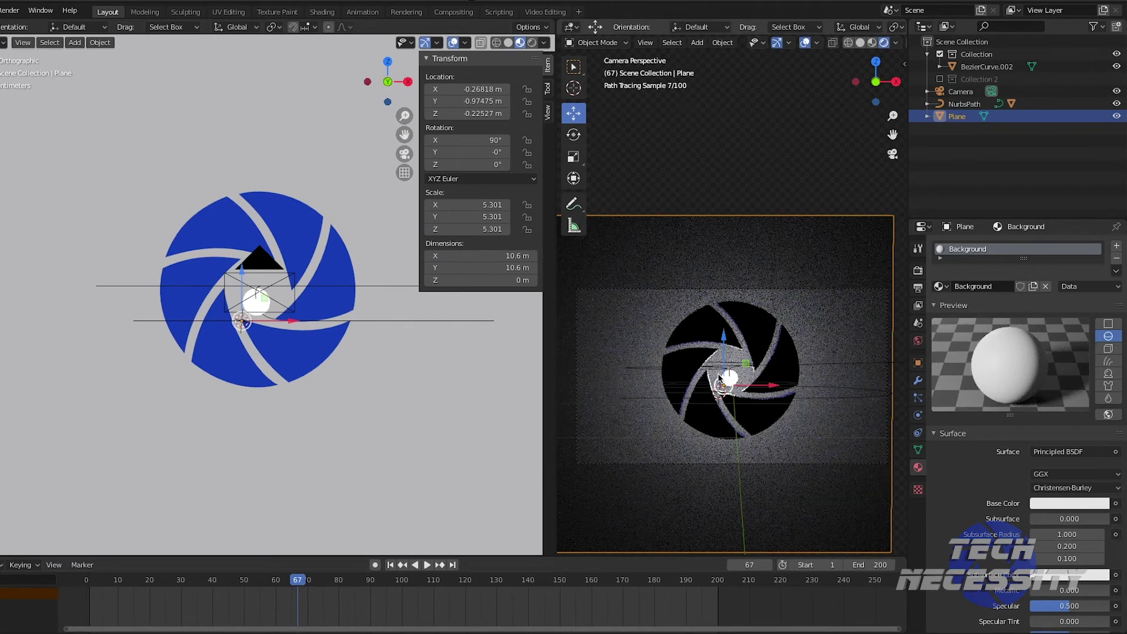
drag(298, 584, 351, 589)
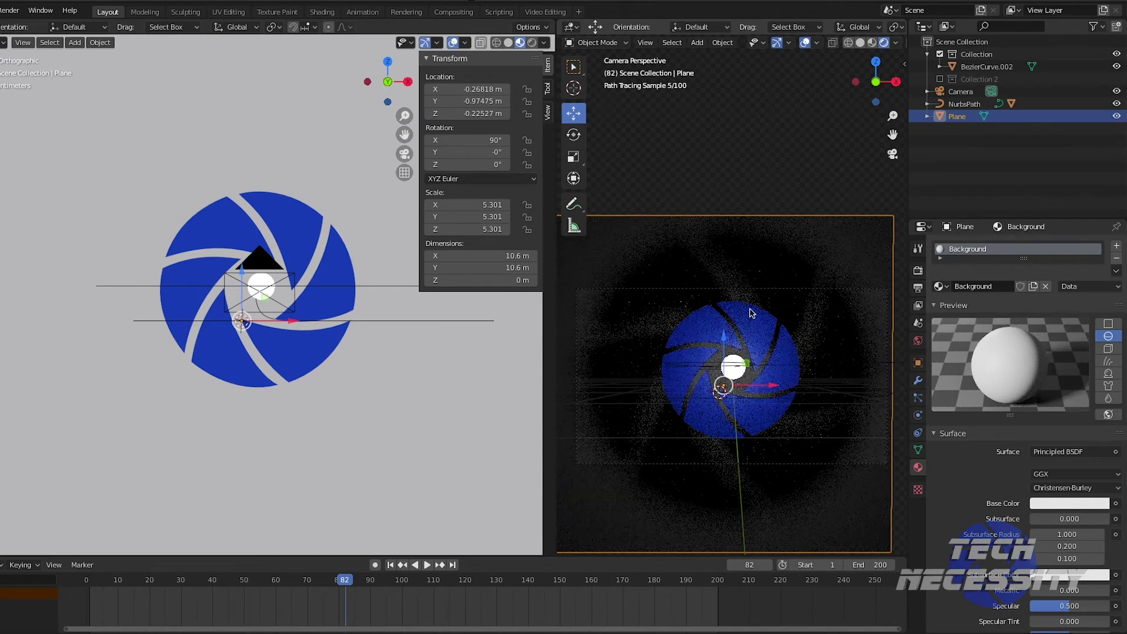
drag(360, 580, 645, 606)
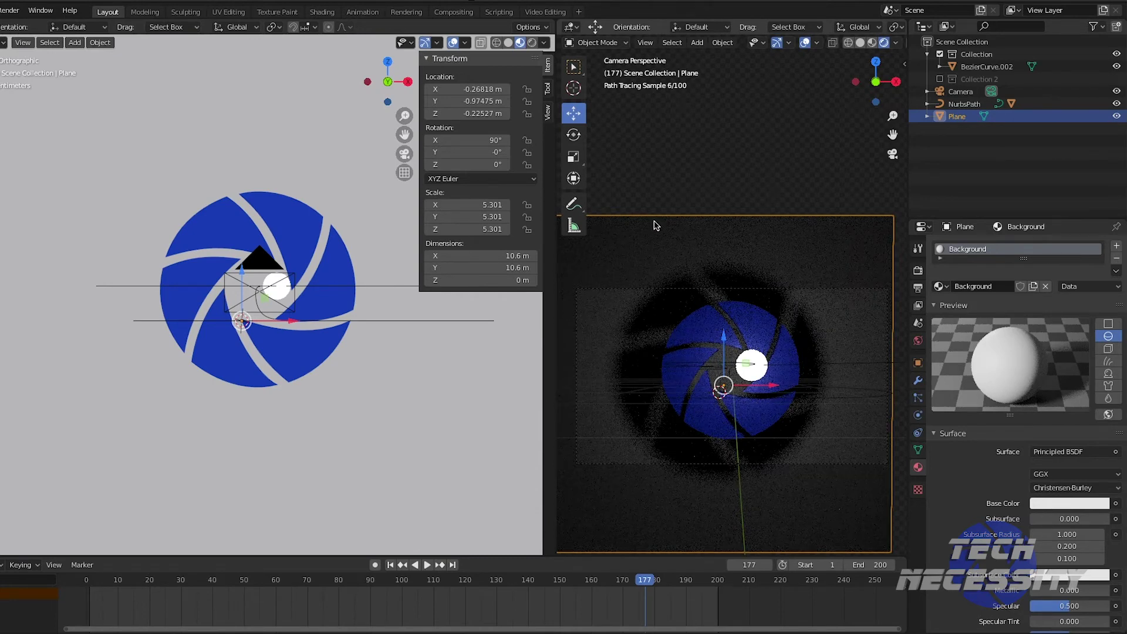
scroll(199, 364, down, 3)
middle_drag(196, 345, 175, 327)
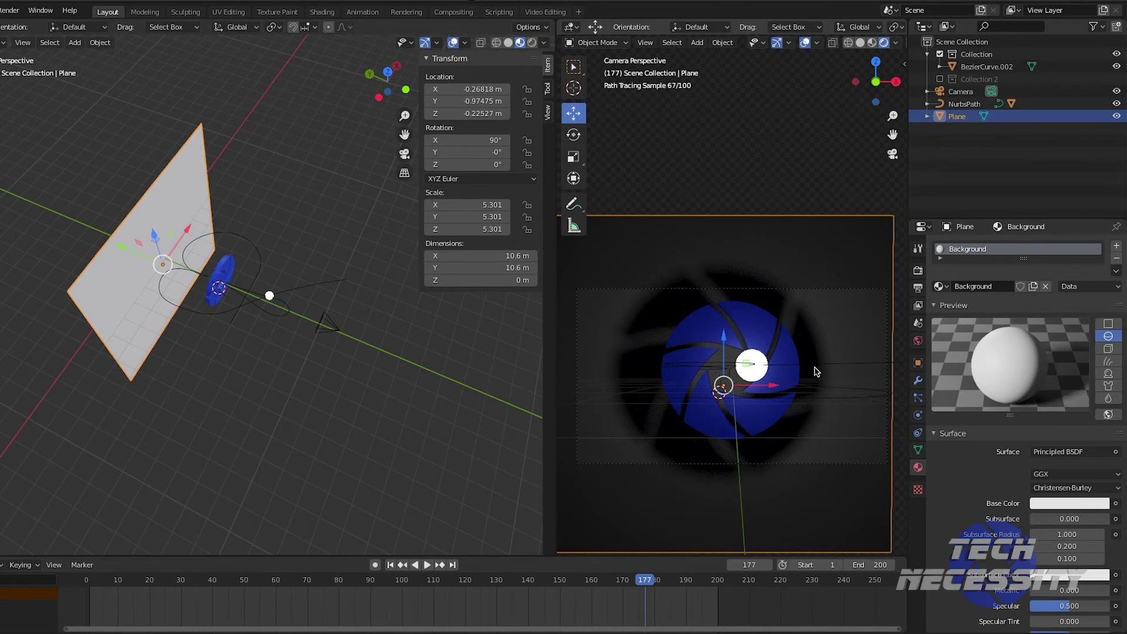
scroll(816, 371, up, 2)
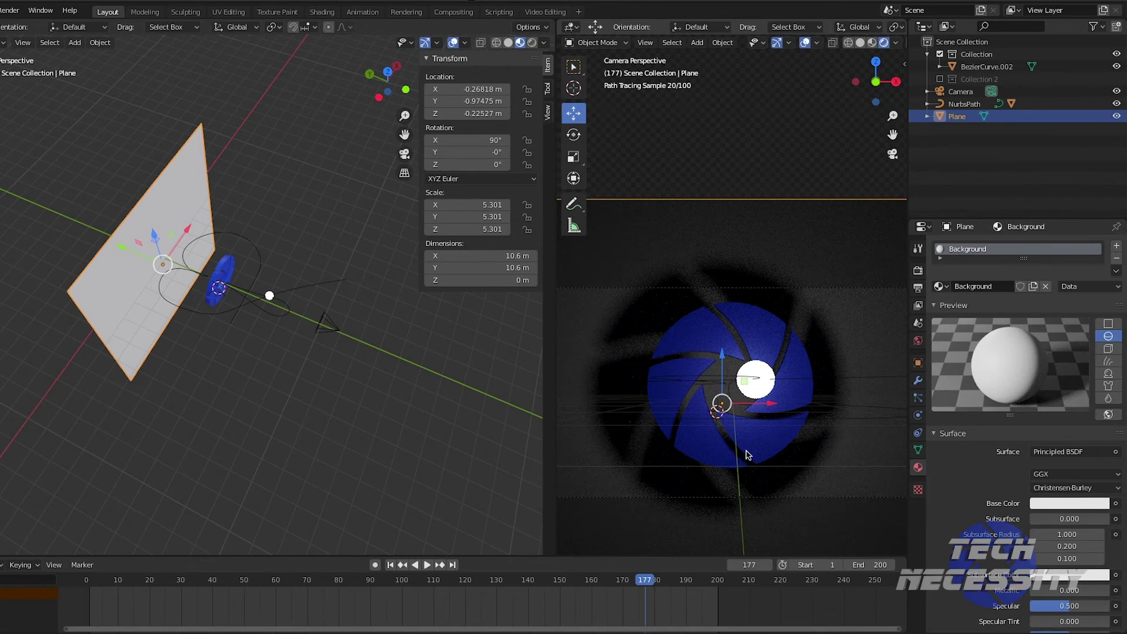
mouse_move(647, 579)
mouse_down()
mouse_move(664, 577)
mouse_move(632, 575)
mouse_up()
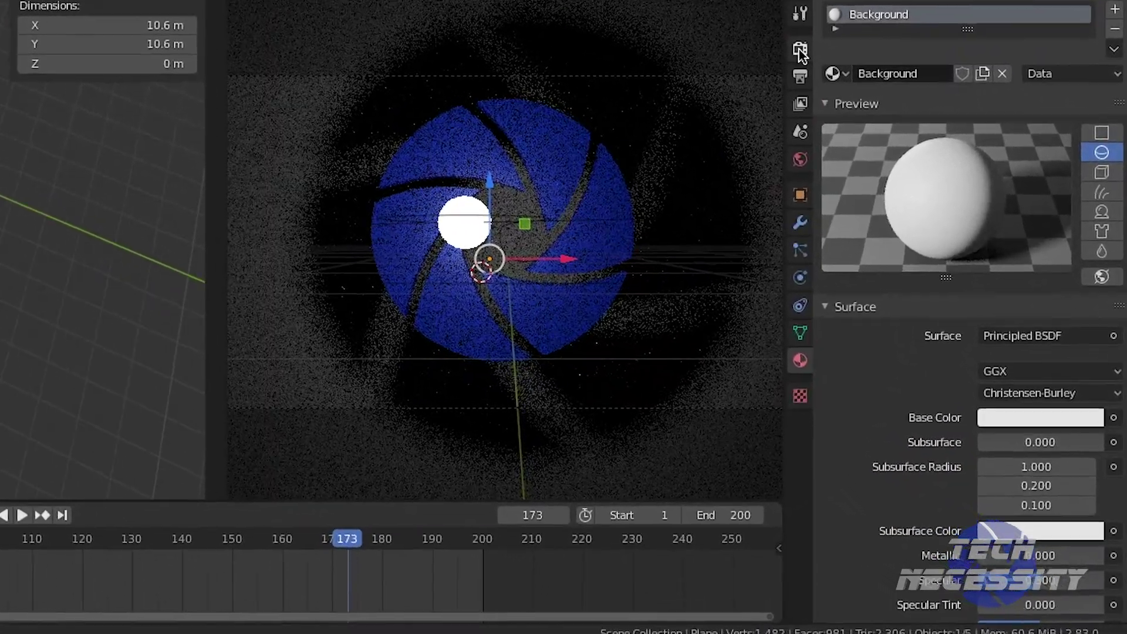
- Set the Cycles render samples to 50
click(883, 205)
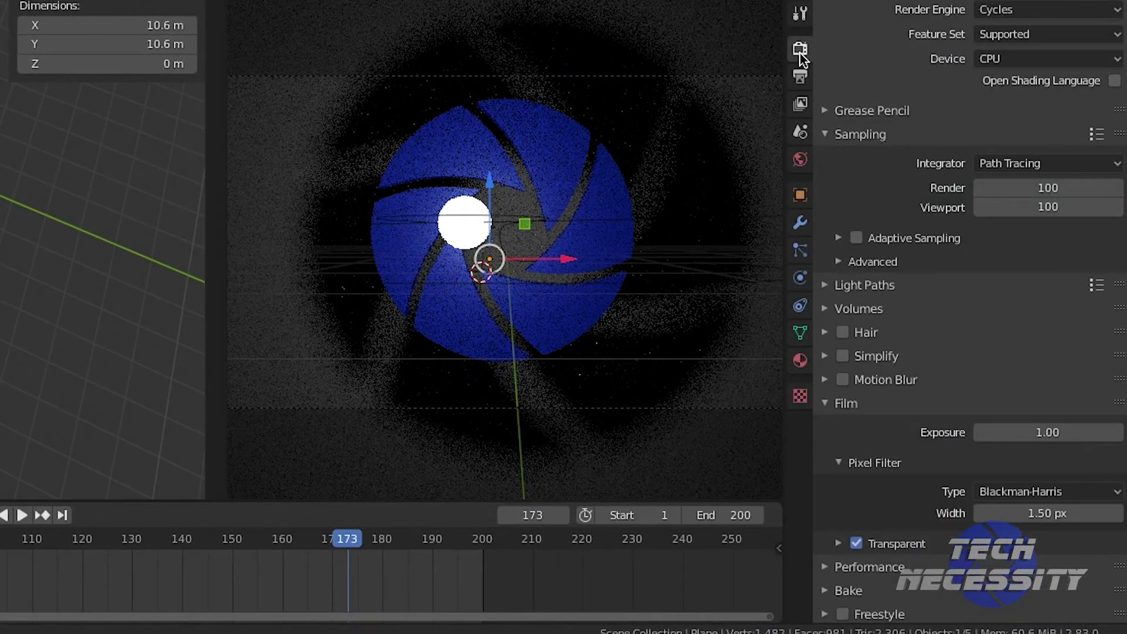
click(1053, 187)
text(50)
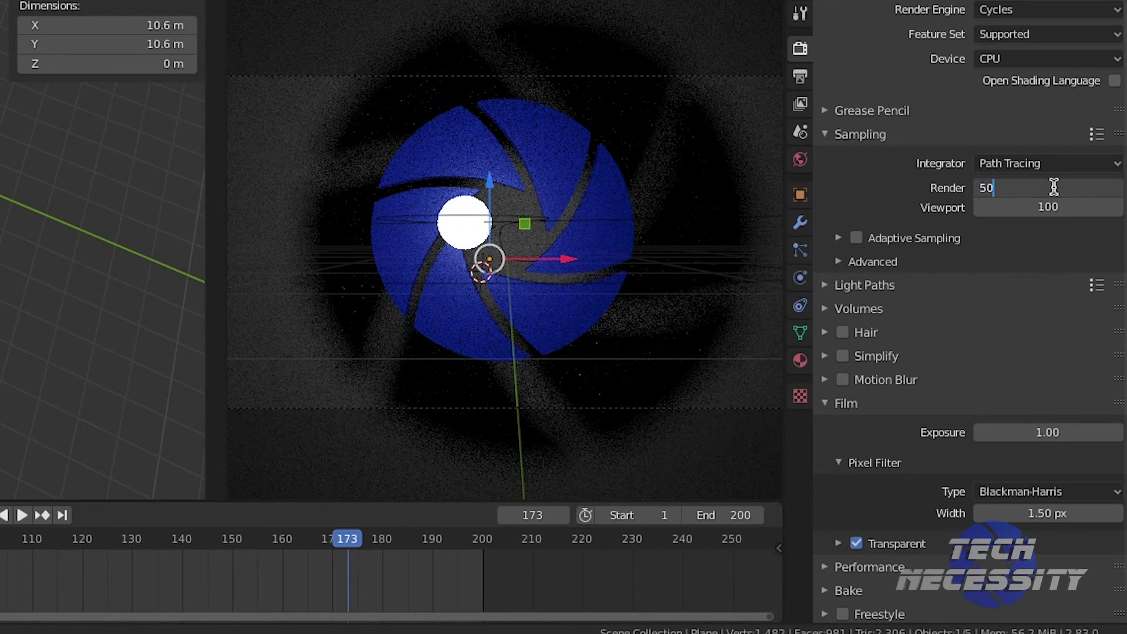
key(Return)
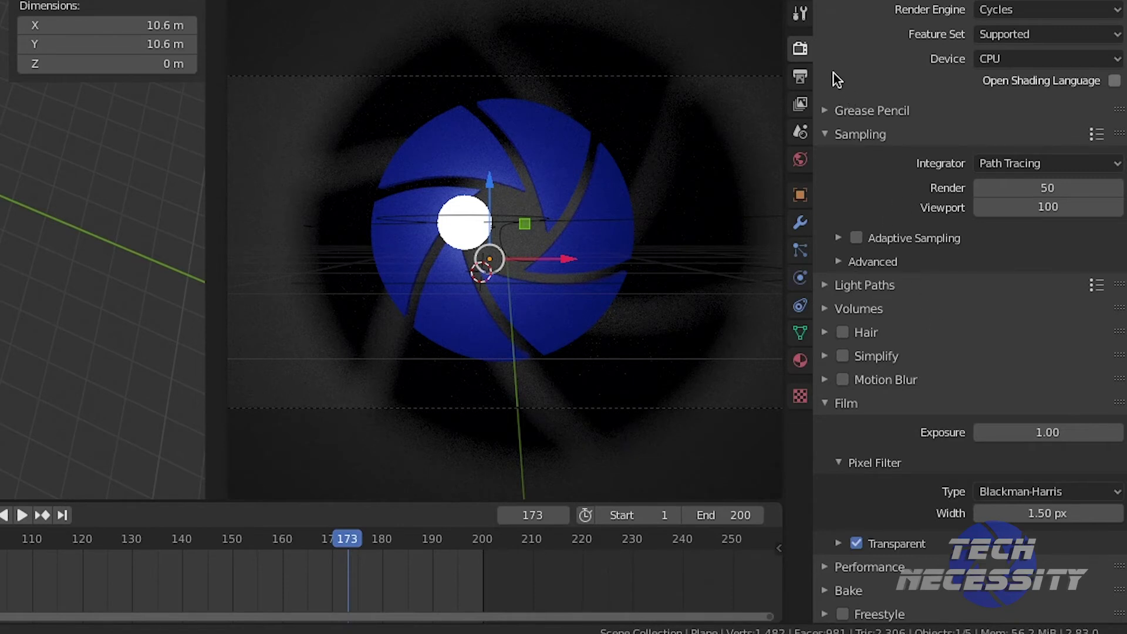
- Set the output resolution percentage to 50%
click(801, 77)
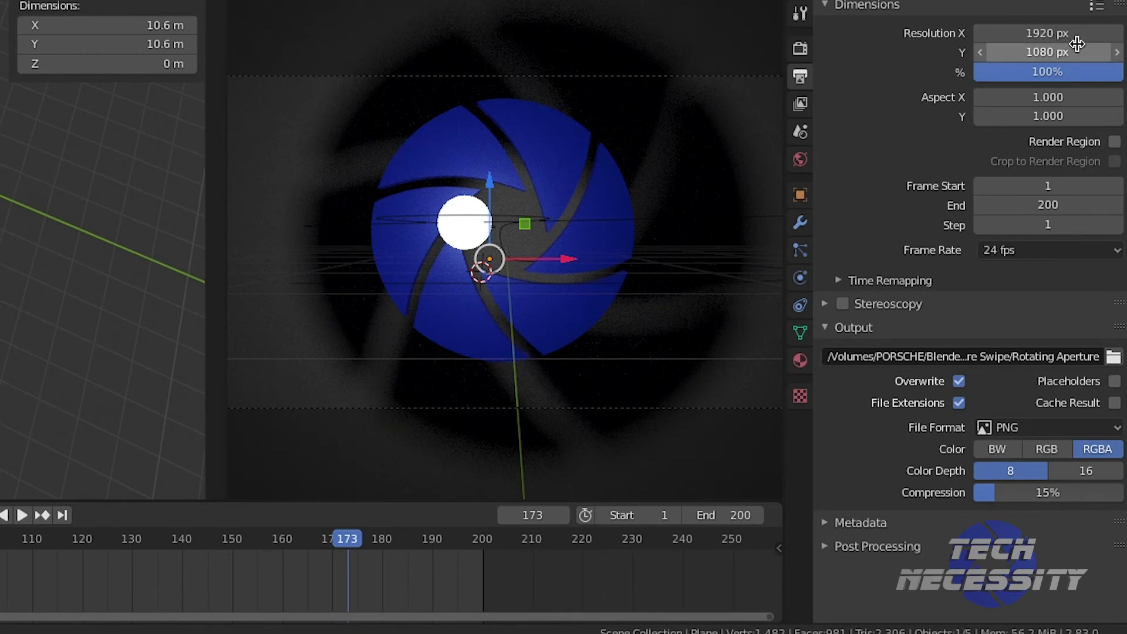
click(1053, 74)
text(50)
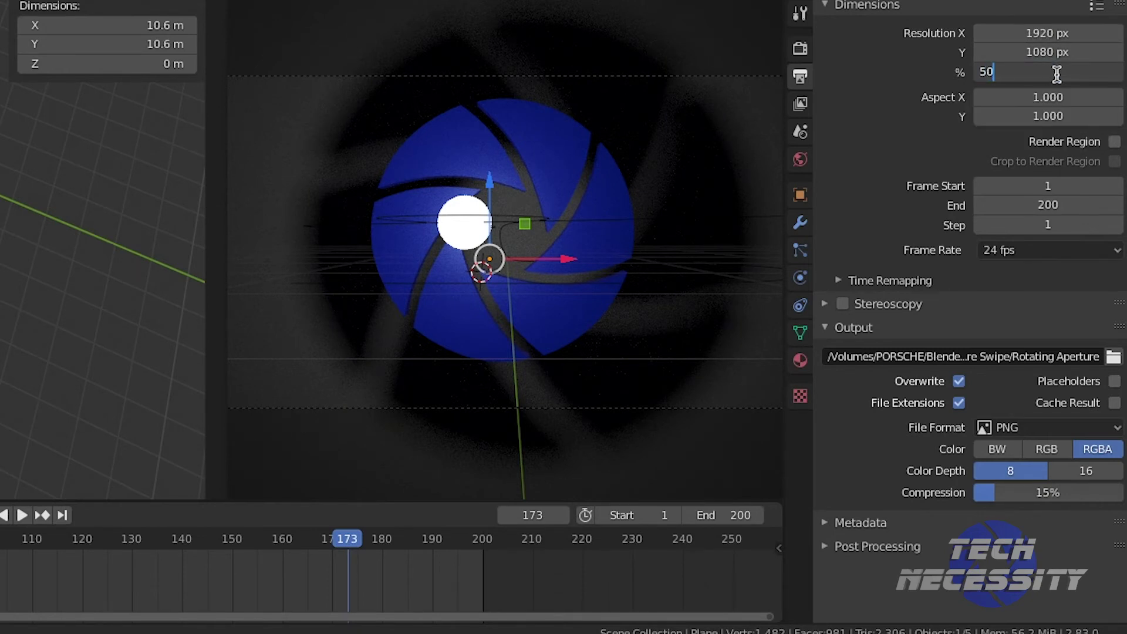
key(Return)
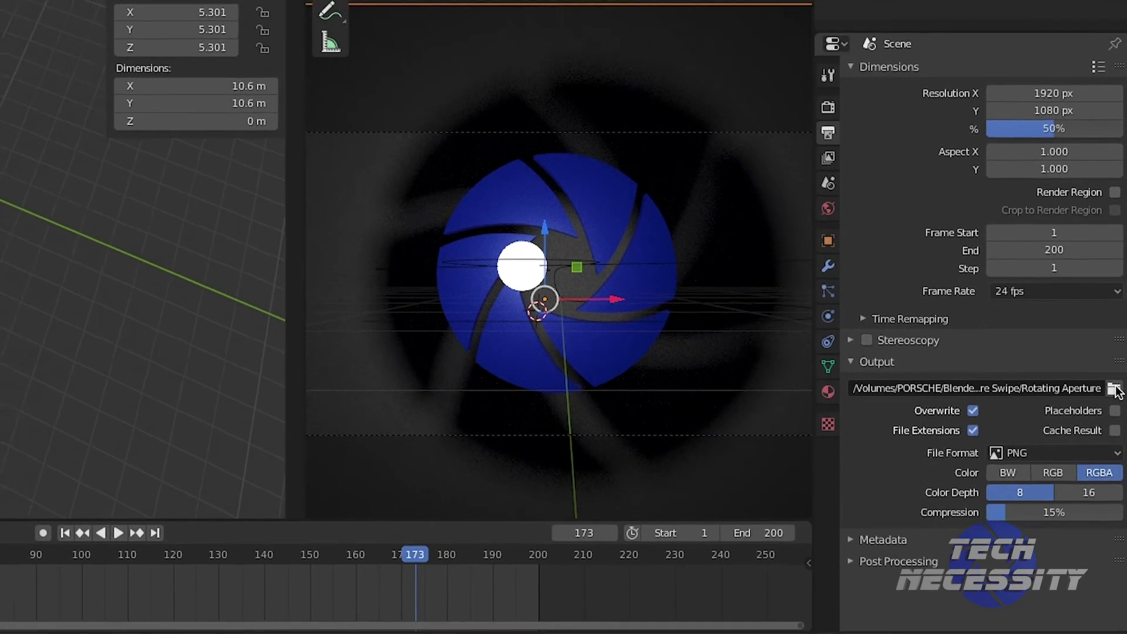
- For the render output location, create a folder named Orb inside Blender Image Sequences and open it
click(1114, 356)
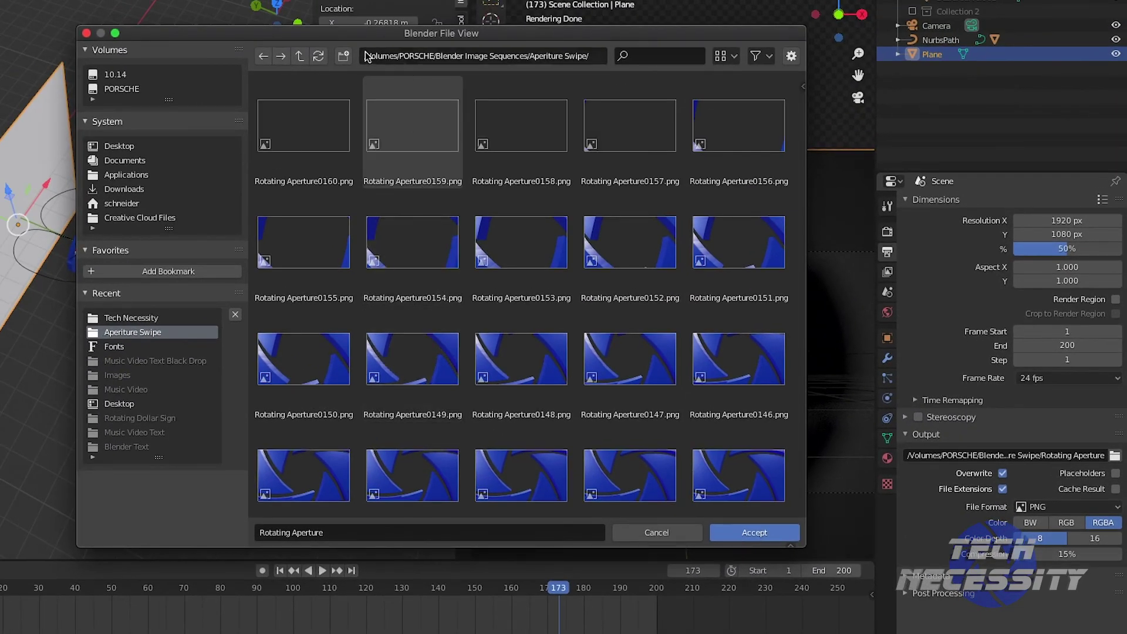
click(300, 59)
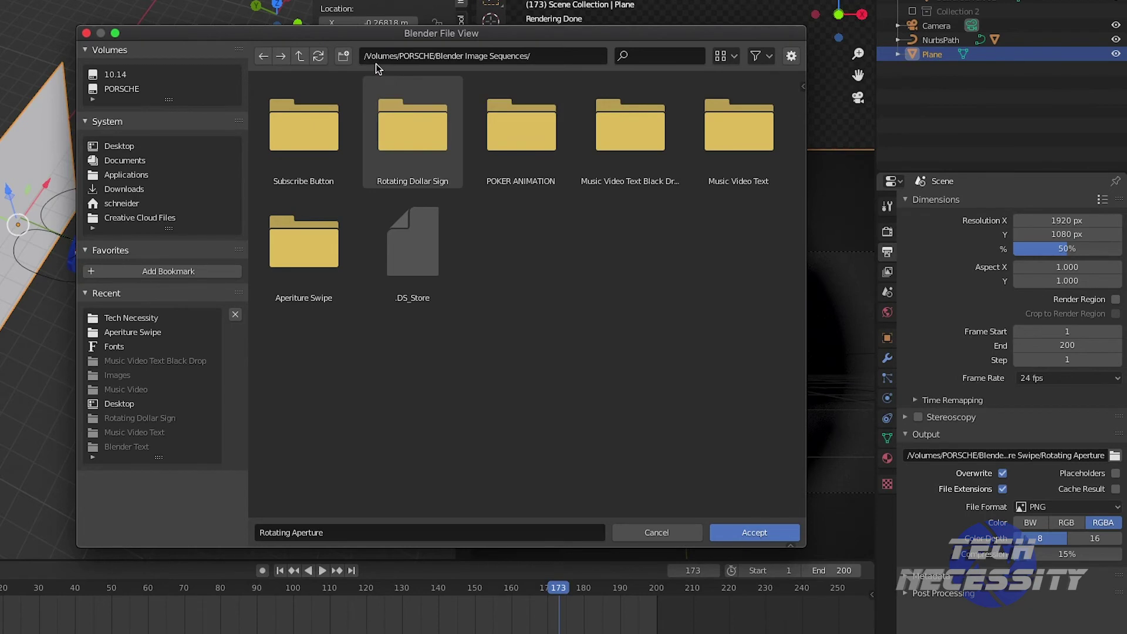
click(343, 56)
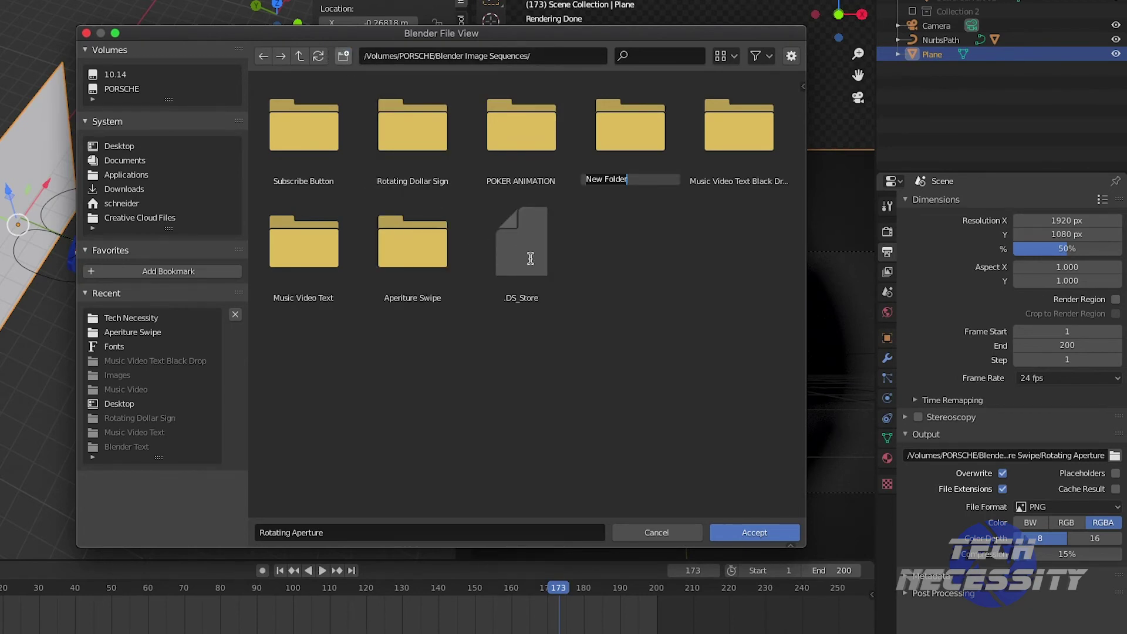
text(O)
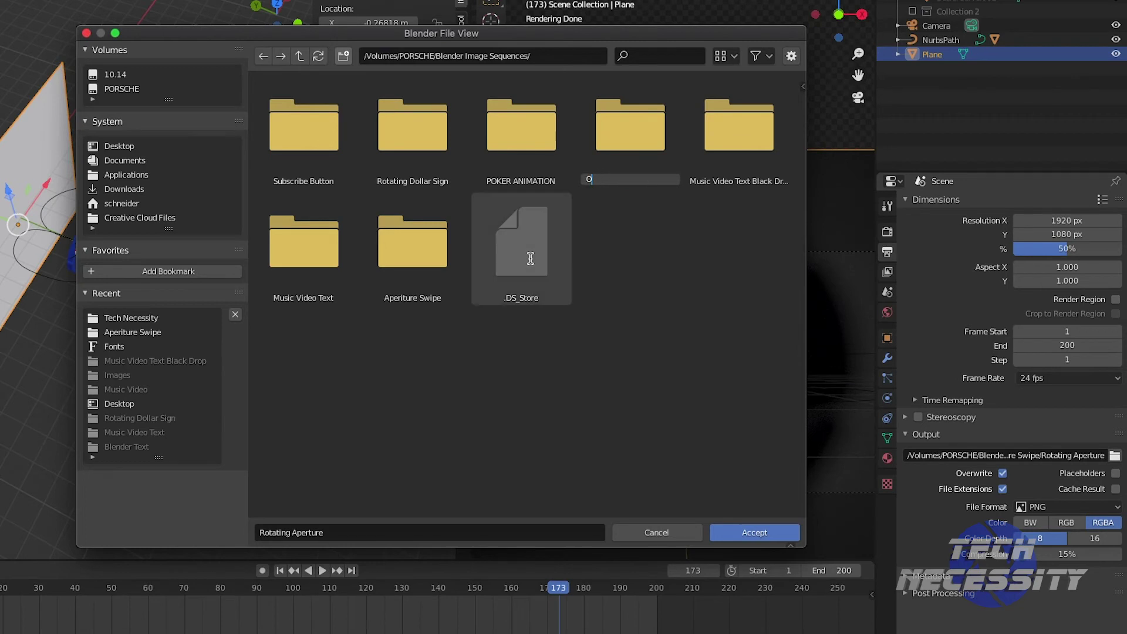
text(rb)
key(Return)
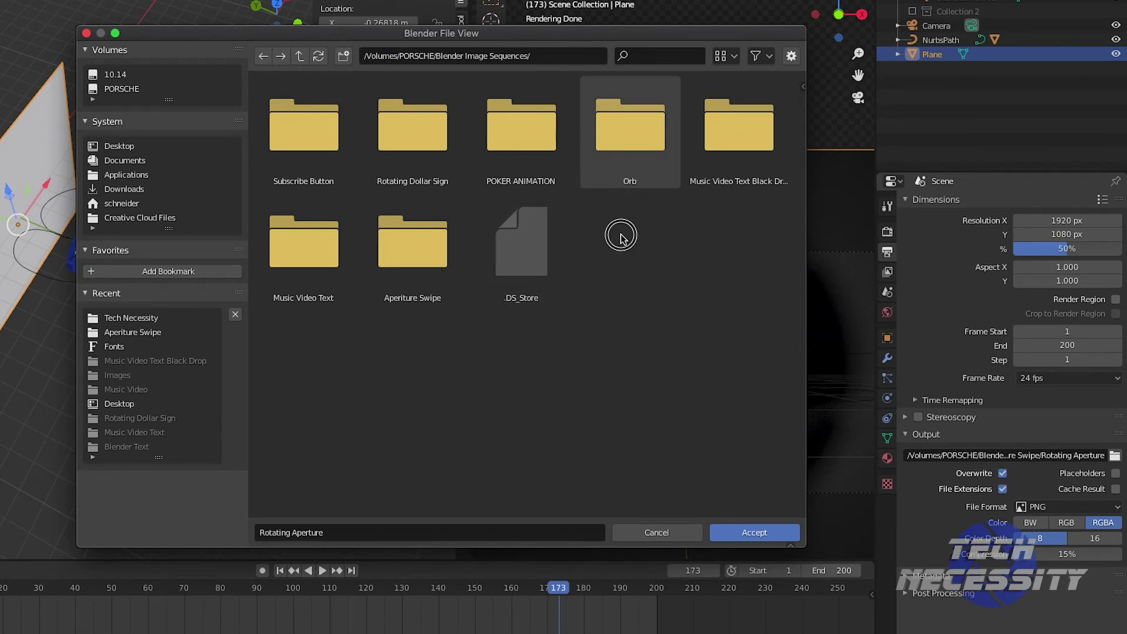
double_click(623, 143)
- Name the output files Orb Path in the Orb folder, accept the location, and set the PNG color mode to RGB
drag(338, 531, 252, 529)
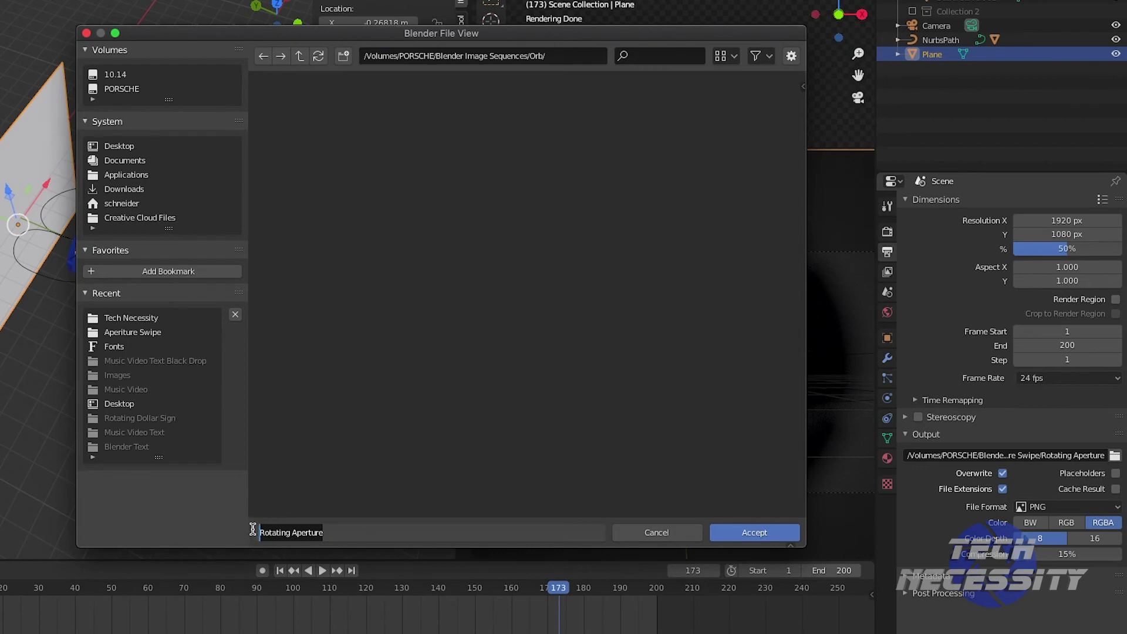
text(o)
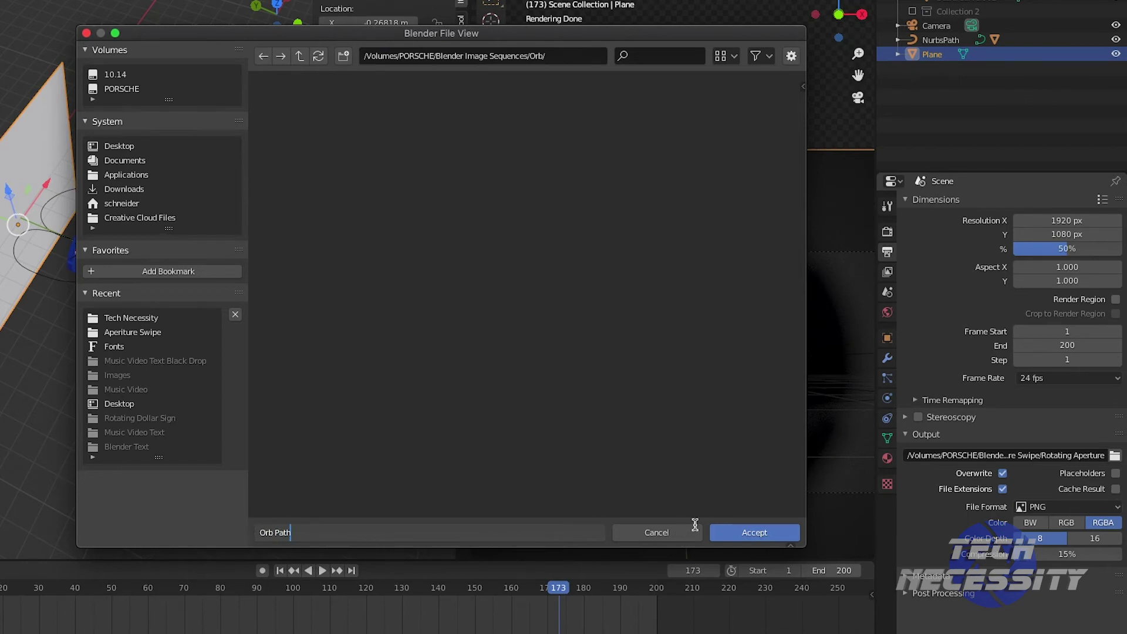
click(750, 532)
click(757, 540)
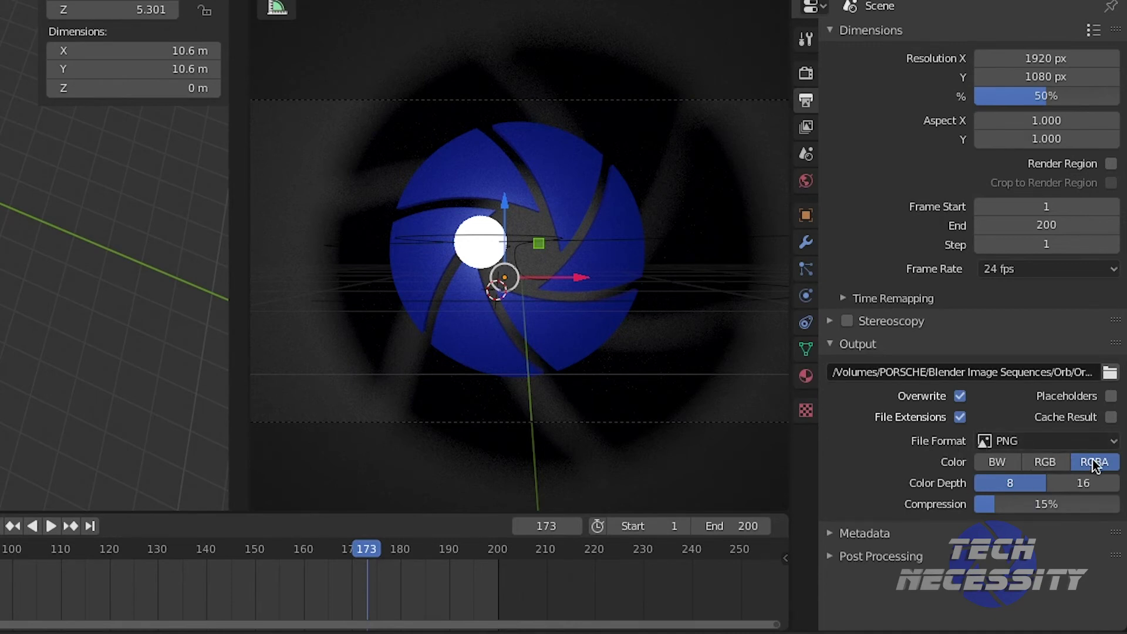
click(1108, 443)
click(1046, 463)
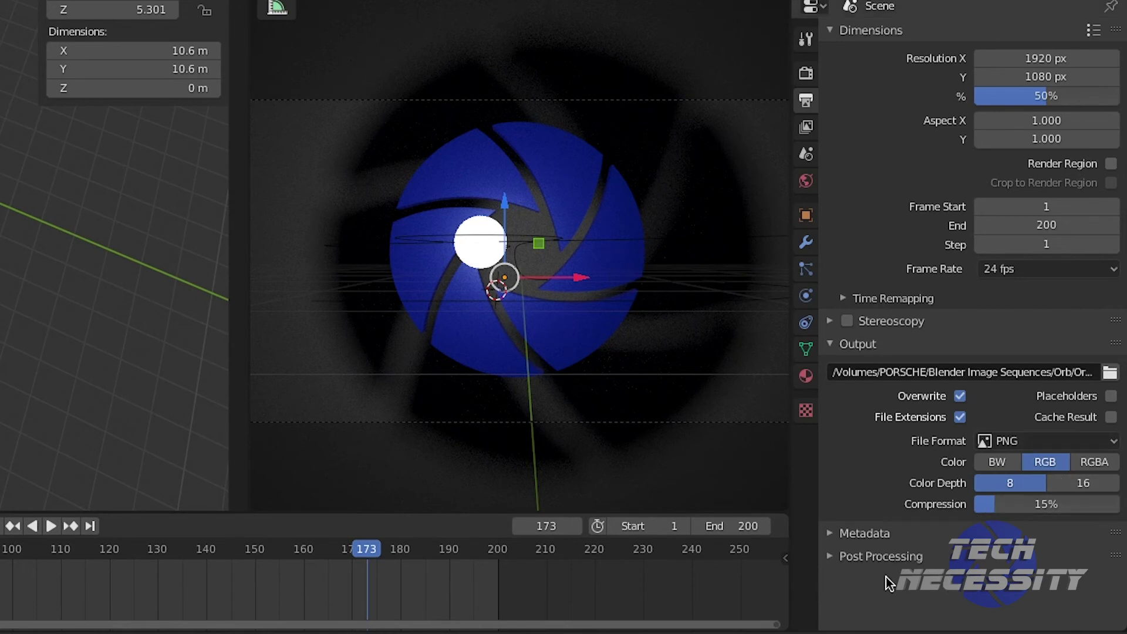
- Inspect the view layer's Denoising settings, switching Denoising off and back on, and return to the render properties
click(807, 128)
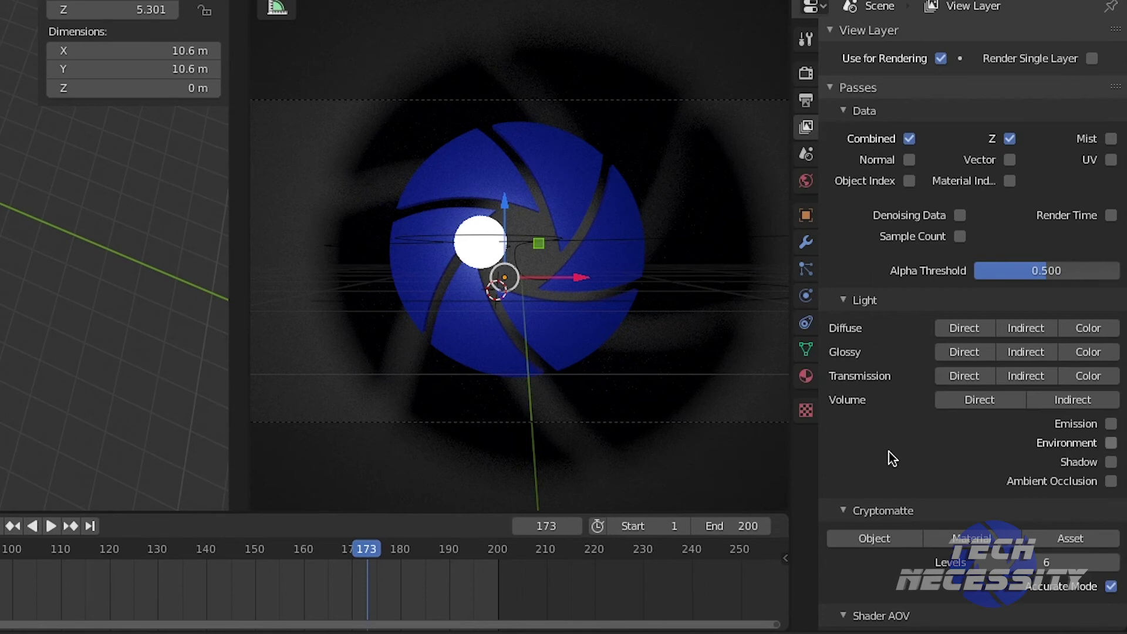
scroll(938, 452, down, 5)
scroll(939, 452, down, 1)
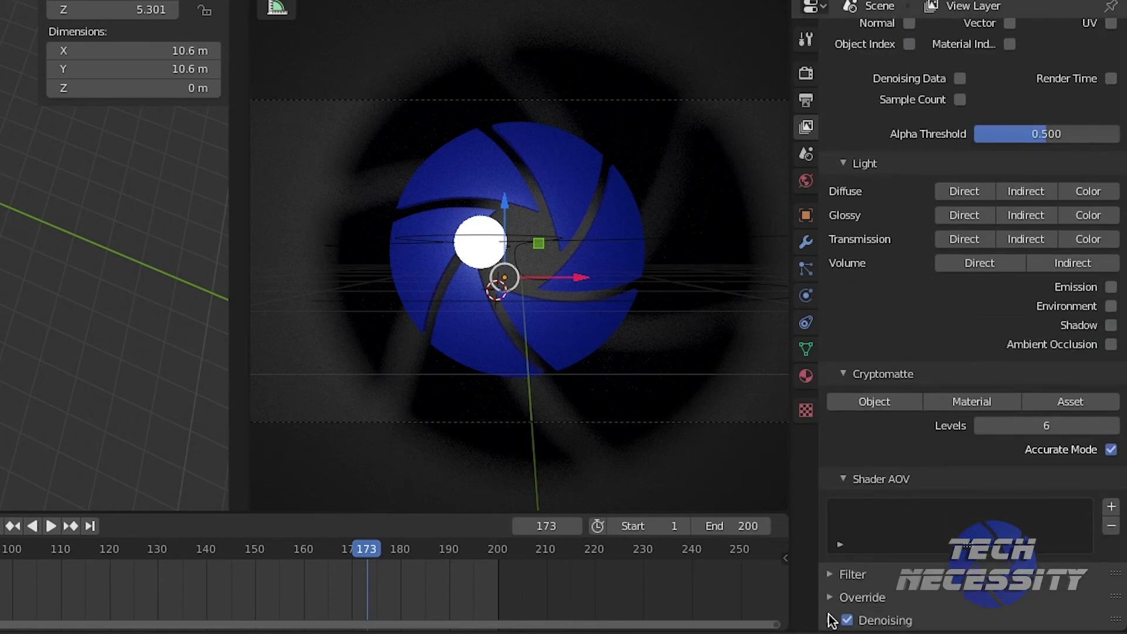
click(829, 621)
scroll(970, 488, down, 8)
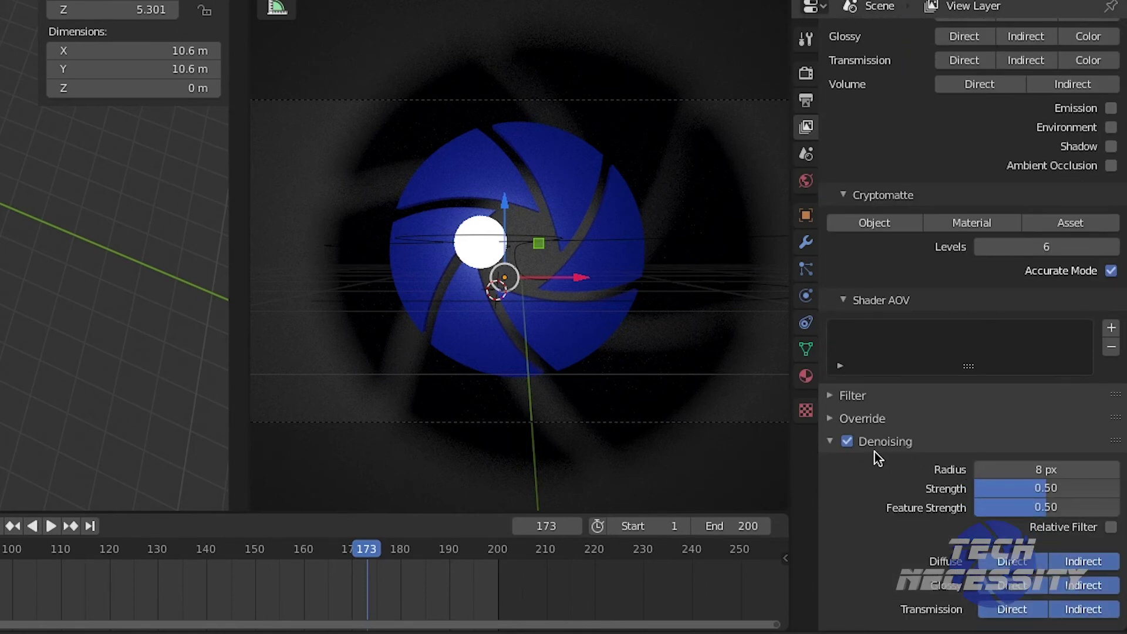
click(847, 440)
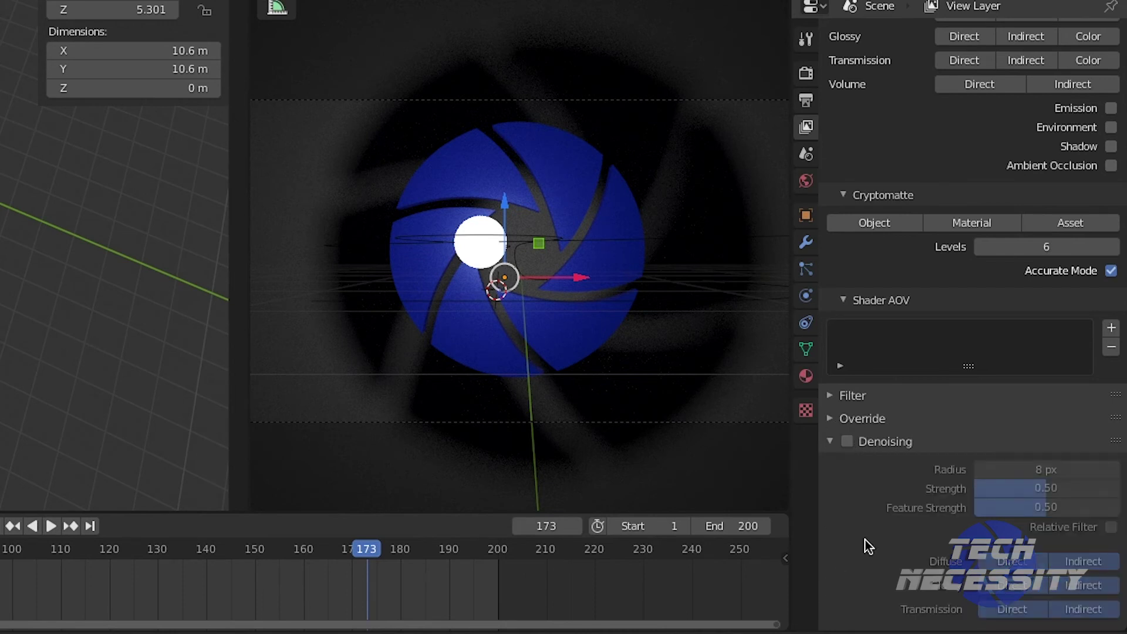
click(847, 442)
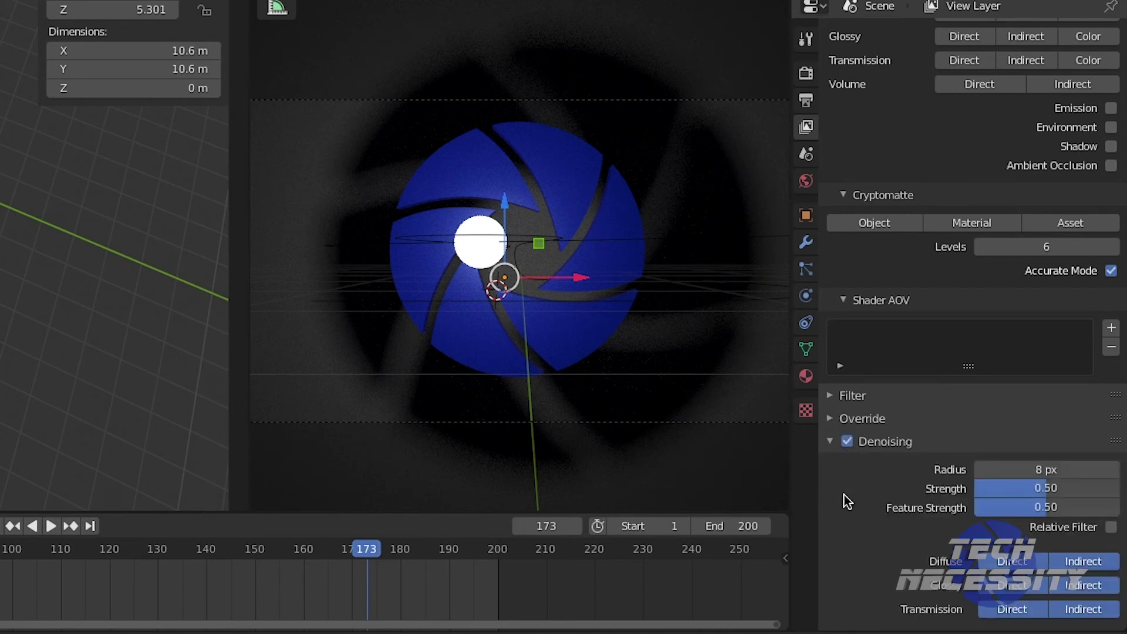
click(828, 440)
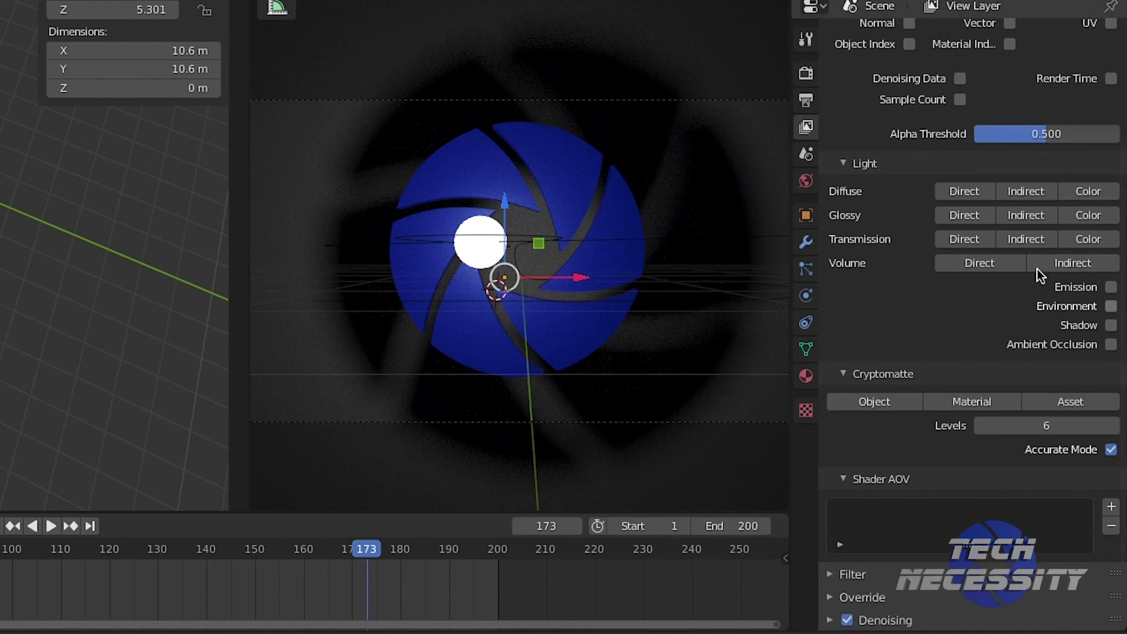
click(806, 73)
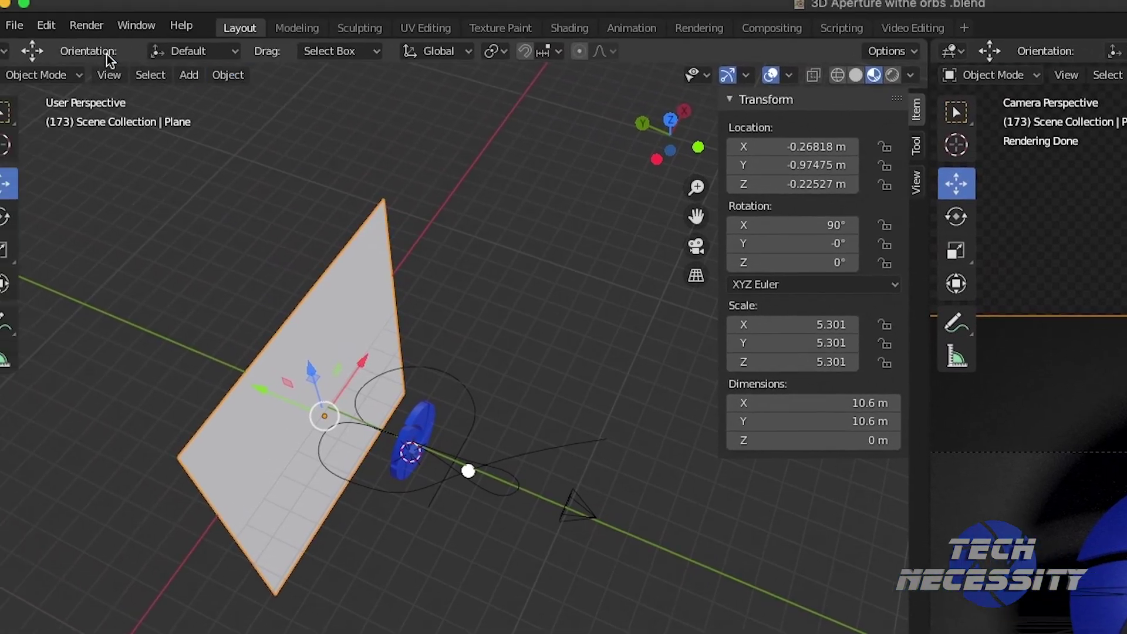
- Render the current frame as a test still image, reposition the render window to inspect it, and close it
click(109, 38)
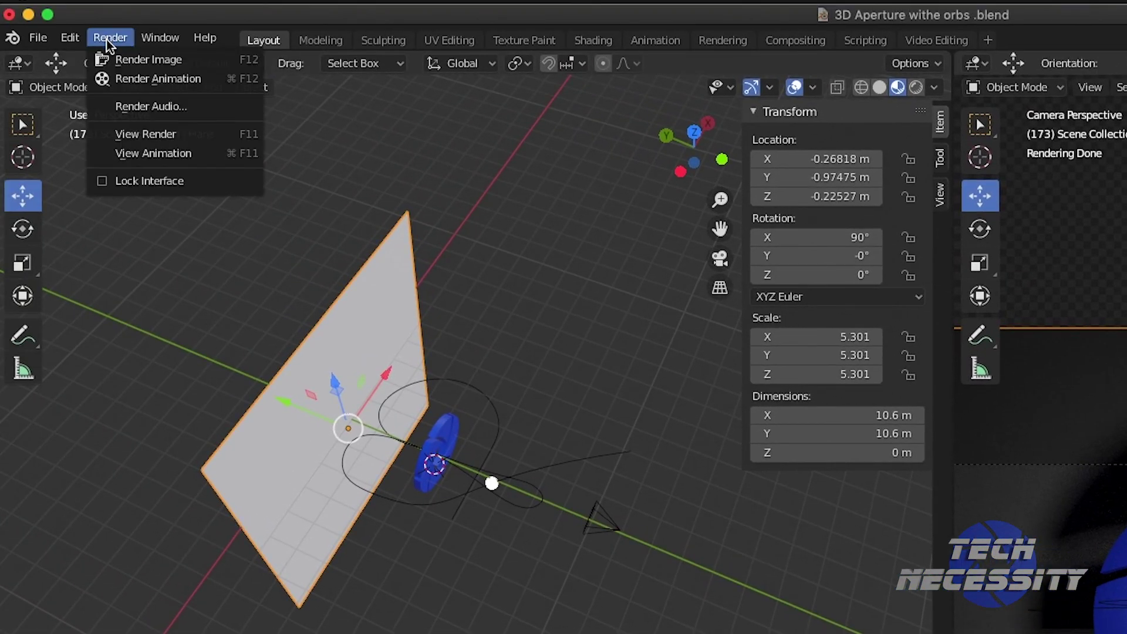
click(121, 61)
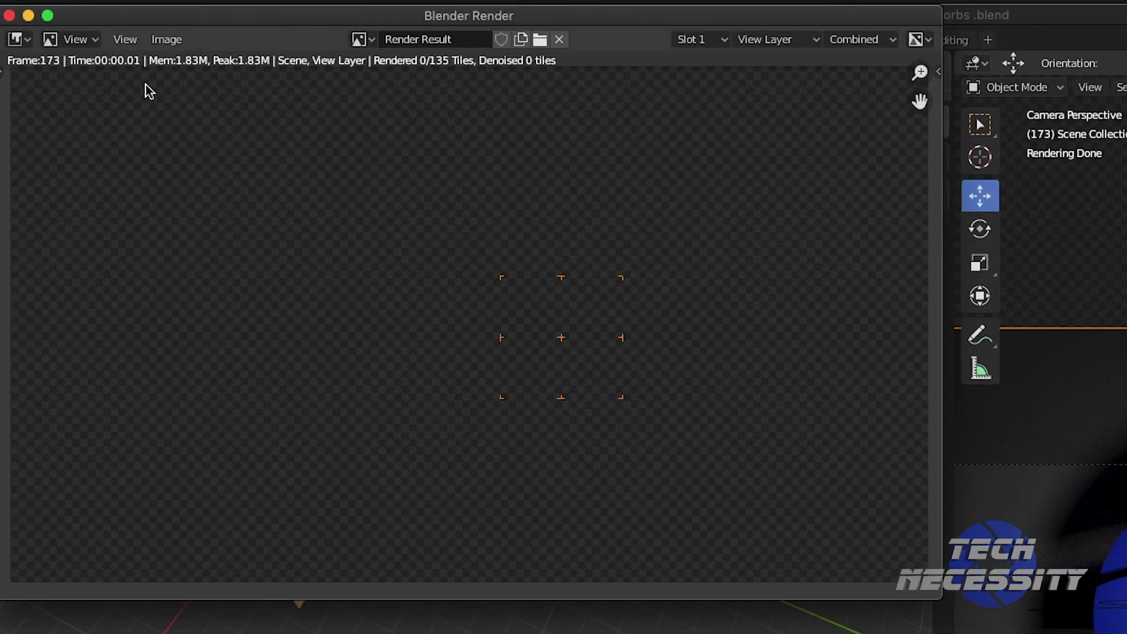
drag(592, 24, 710, 45)
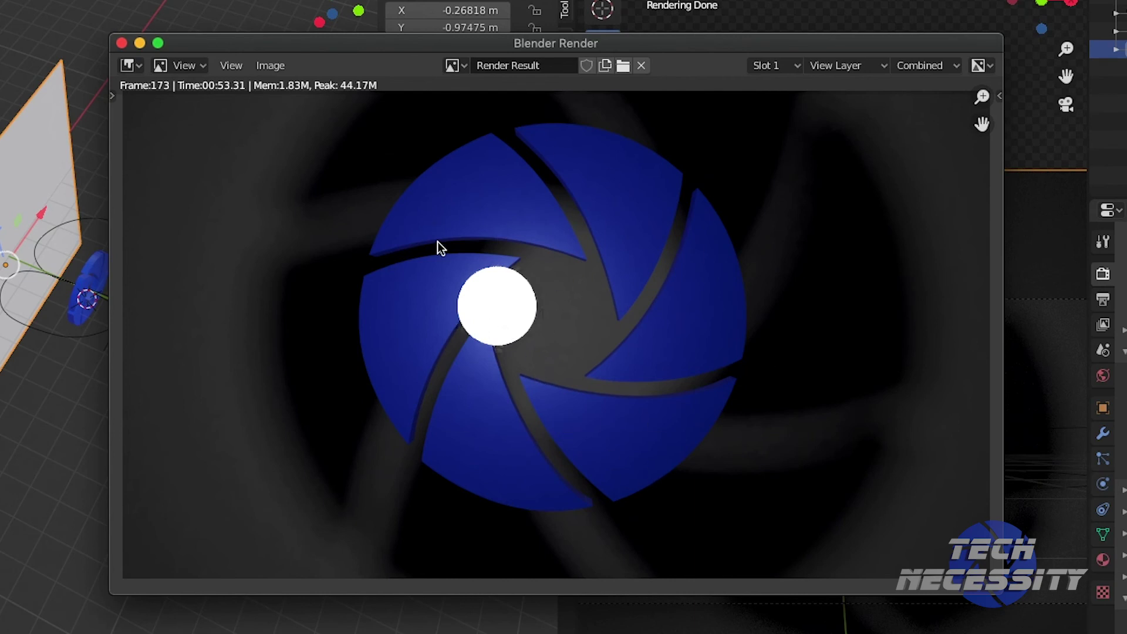
drag(360, 45, 458, 43)
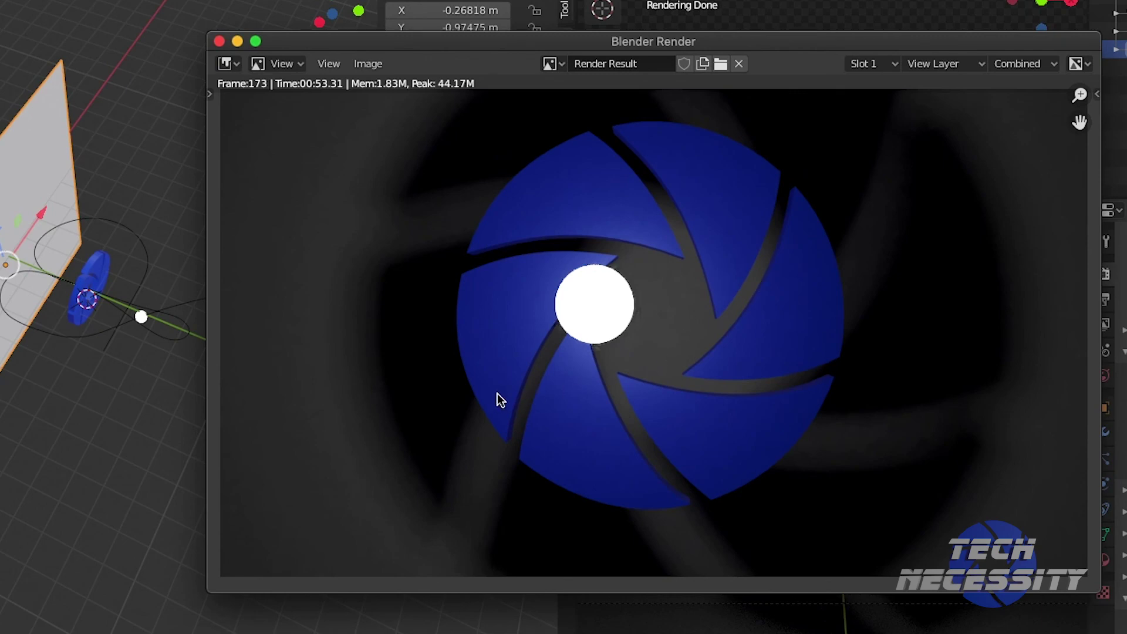
click(219, 40)
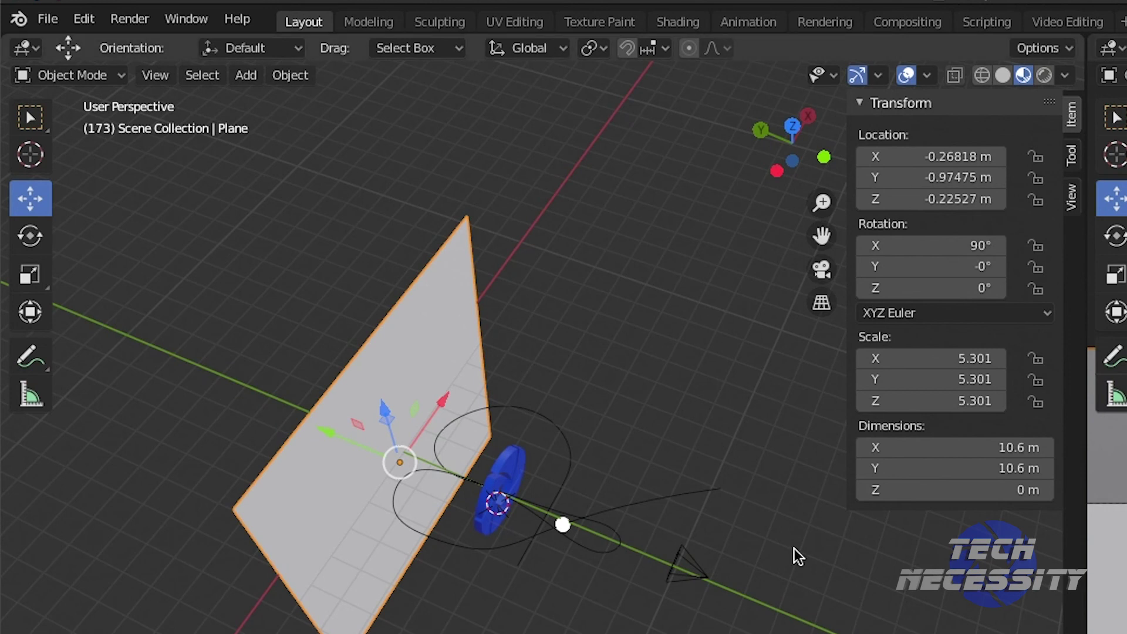
- Render the full animation from frame 1 to 200 and close the render window once it finishes
click(127, 19)
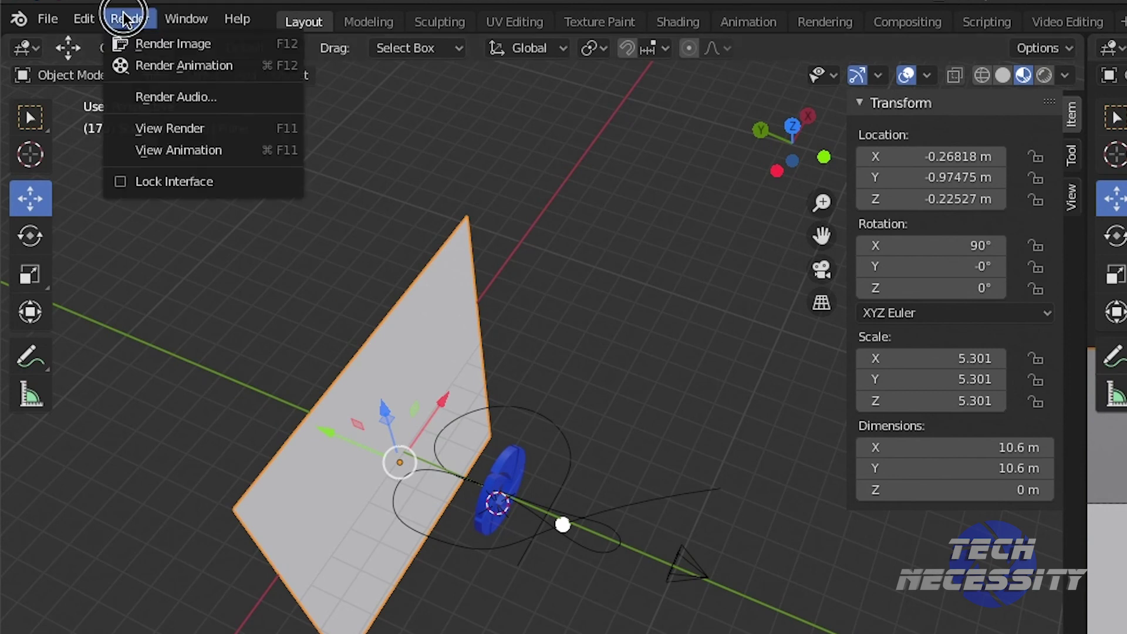
click(150, 66)
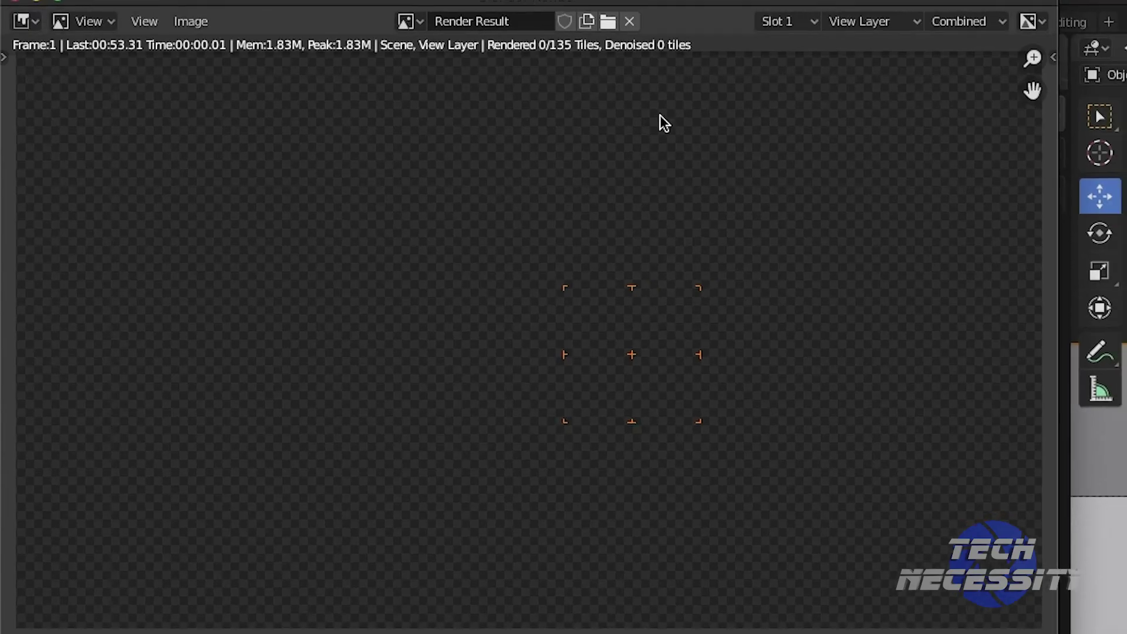
drag(716, 2, 1091, 157)
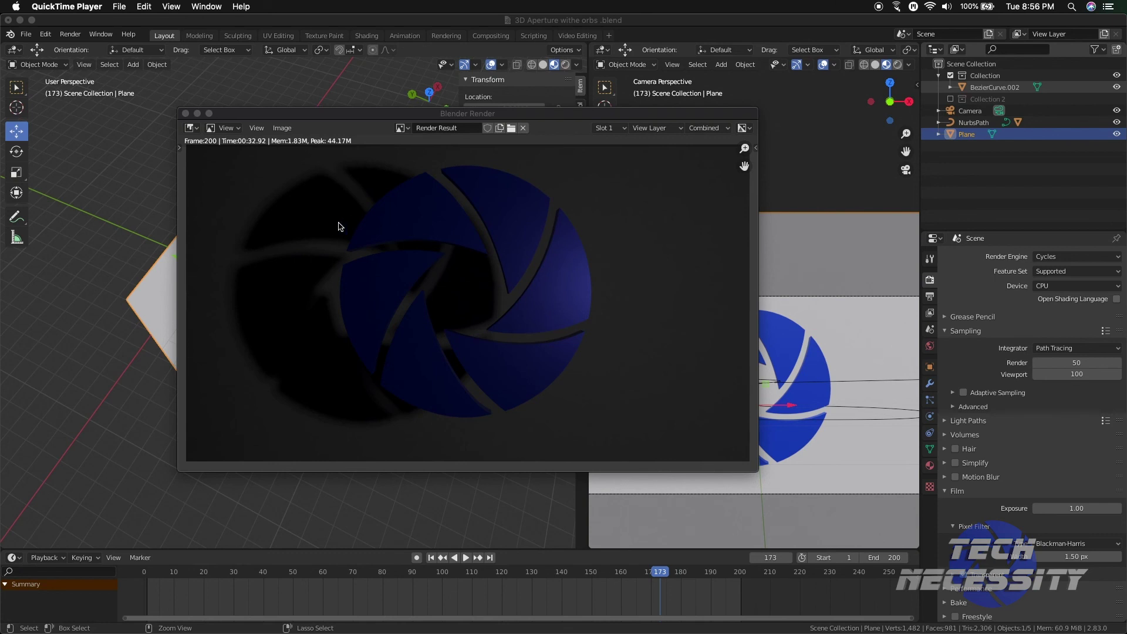
click(186, 115)
- Play back the rendered animation and reposition the playback window
click(67, 34)
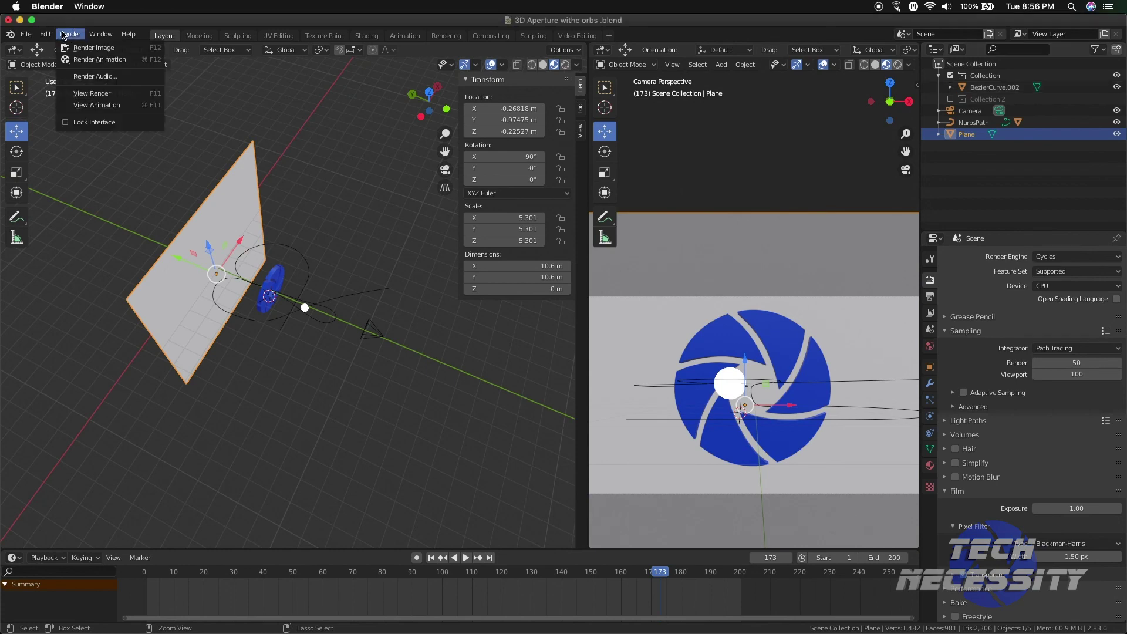
click(94, 108)
drag(347, 313, 612, 105)
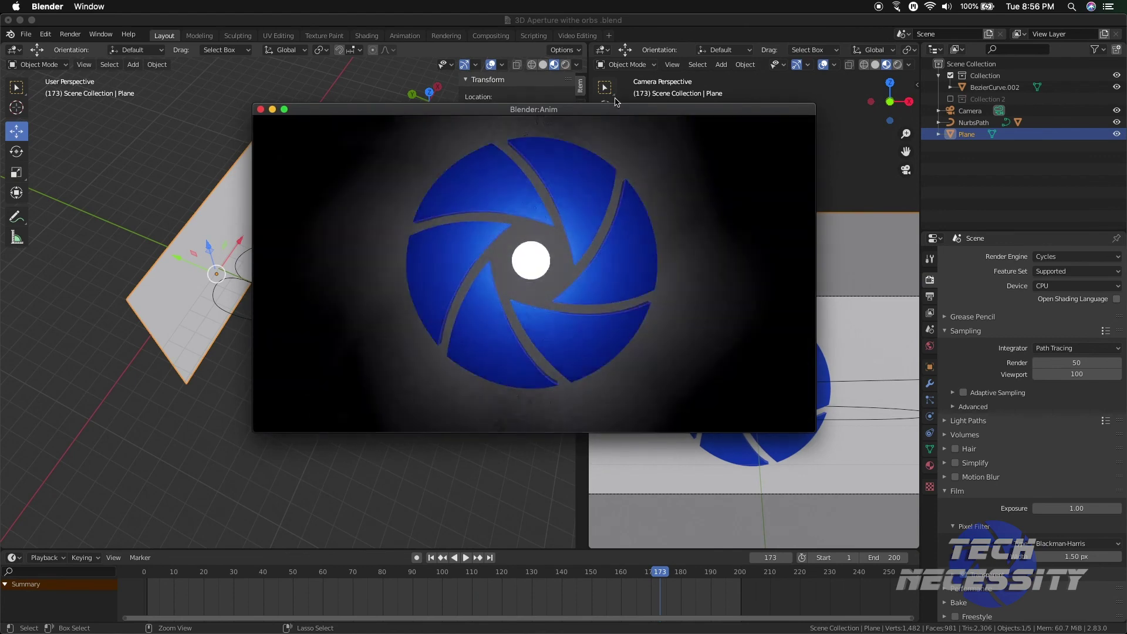